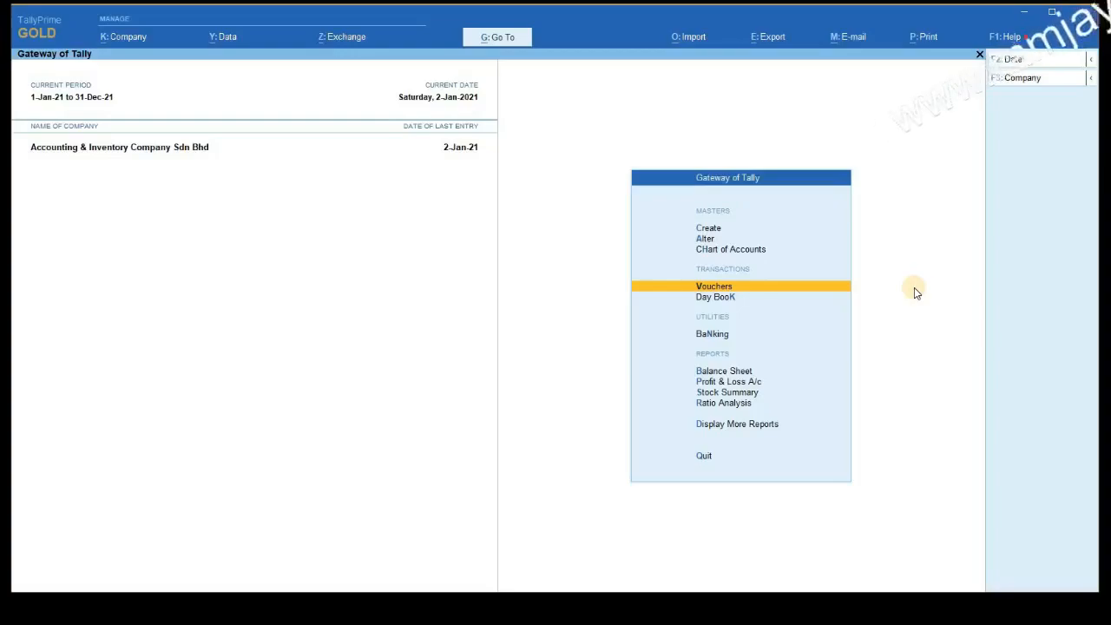
Start a sales voucher and configure it to show more configurations and to provide the reference number and date.
click(799, 290)
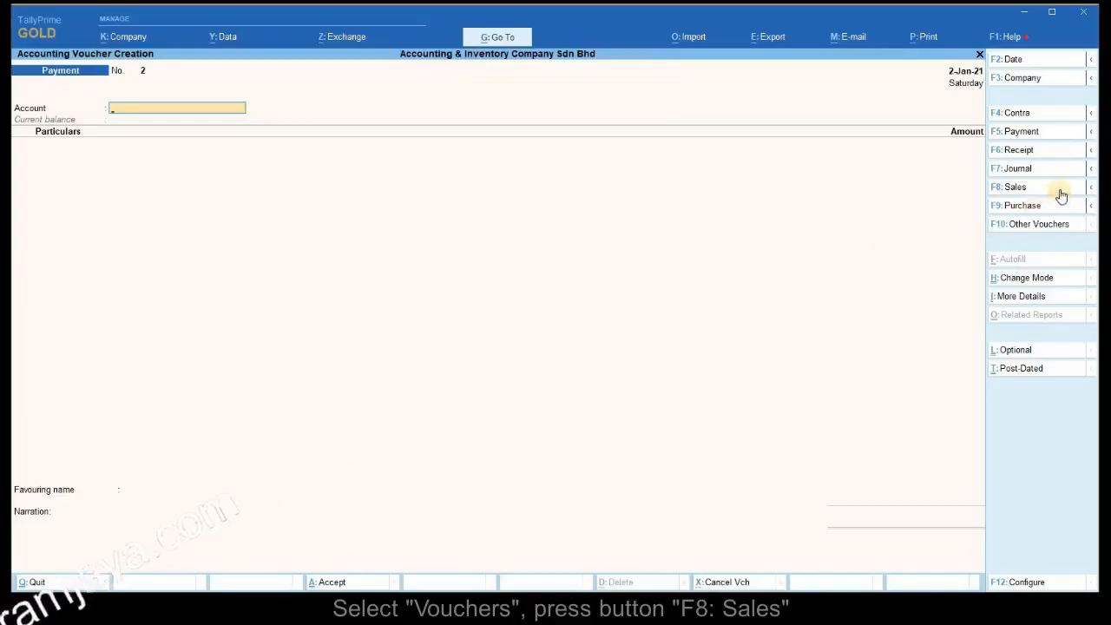
click(1015, 187)
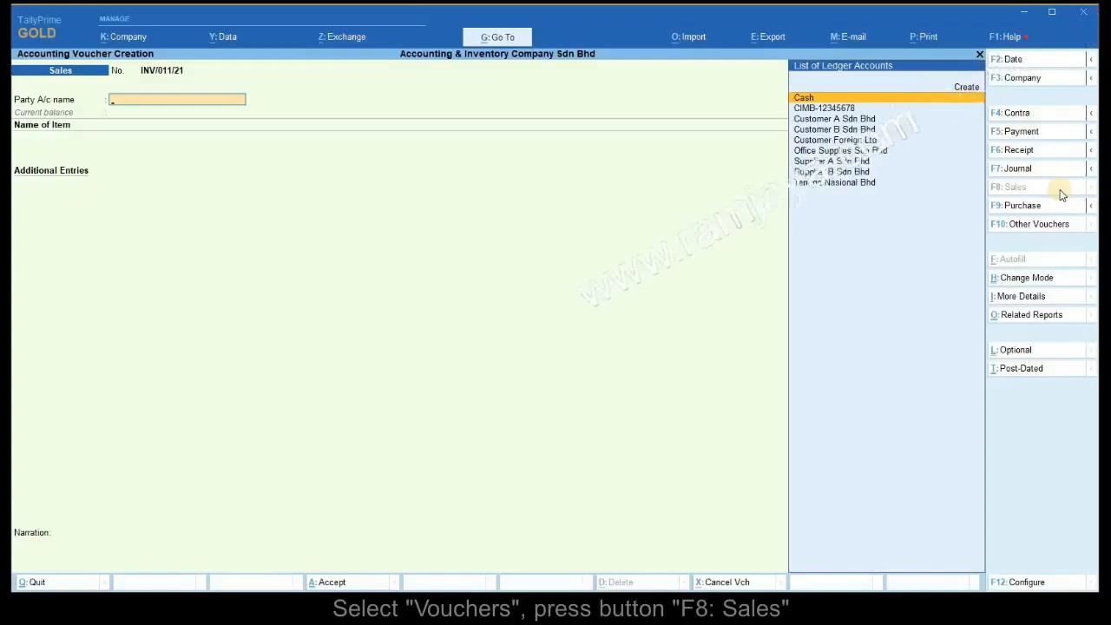
click(1063, 586)
click(514, 236)
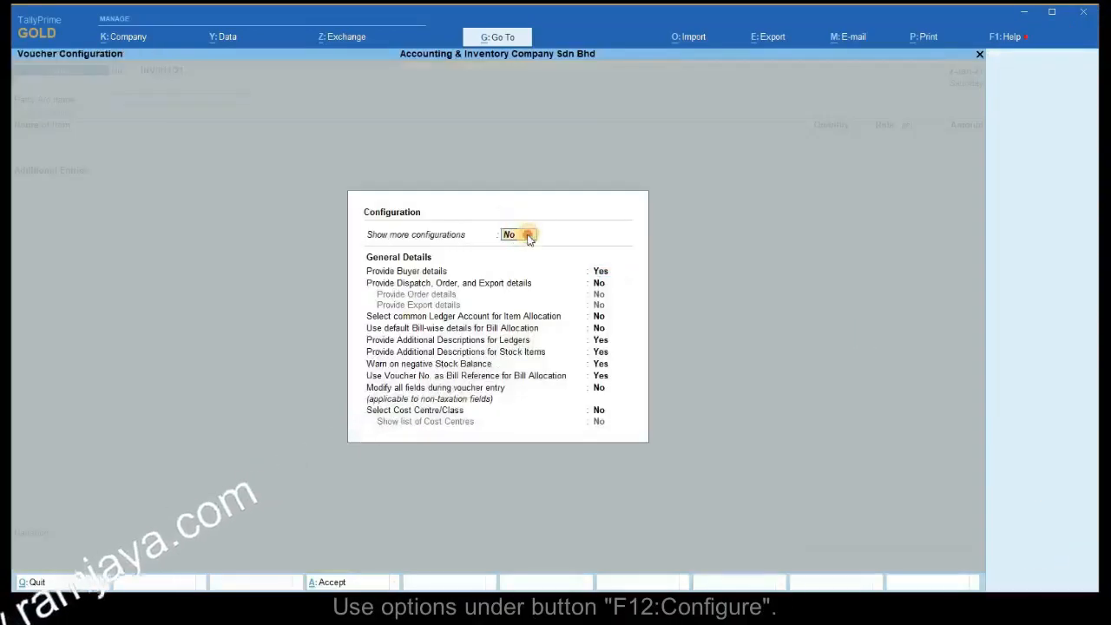
key(y)
click(479, 371)
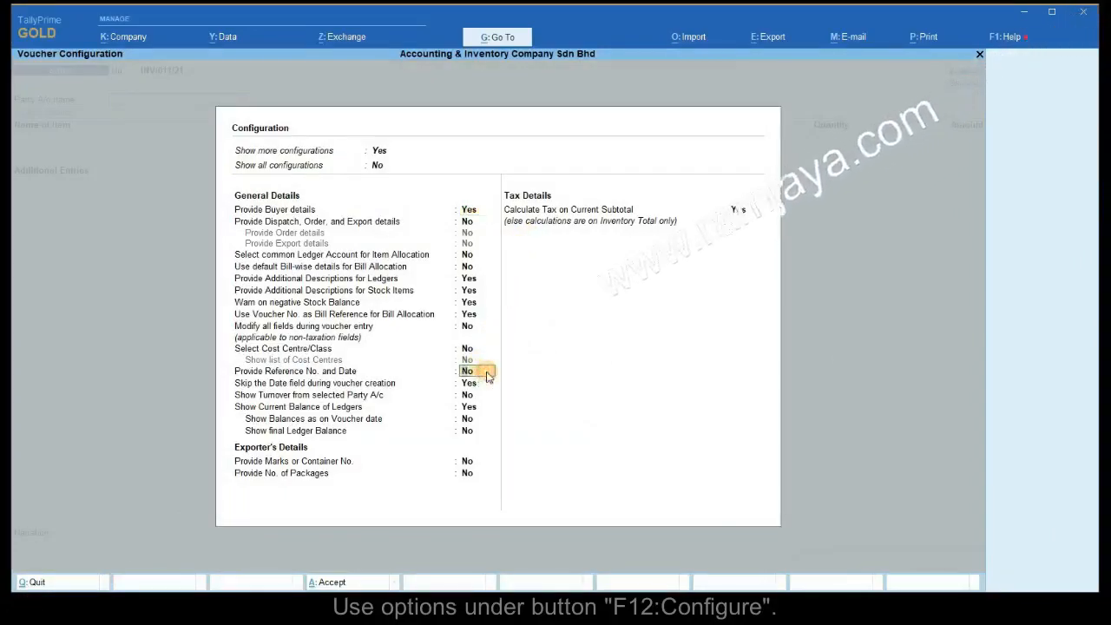
click(359, 582)
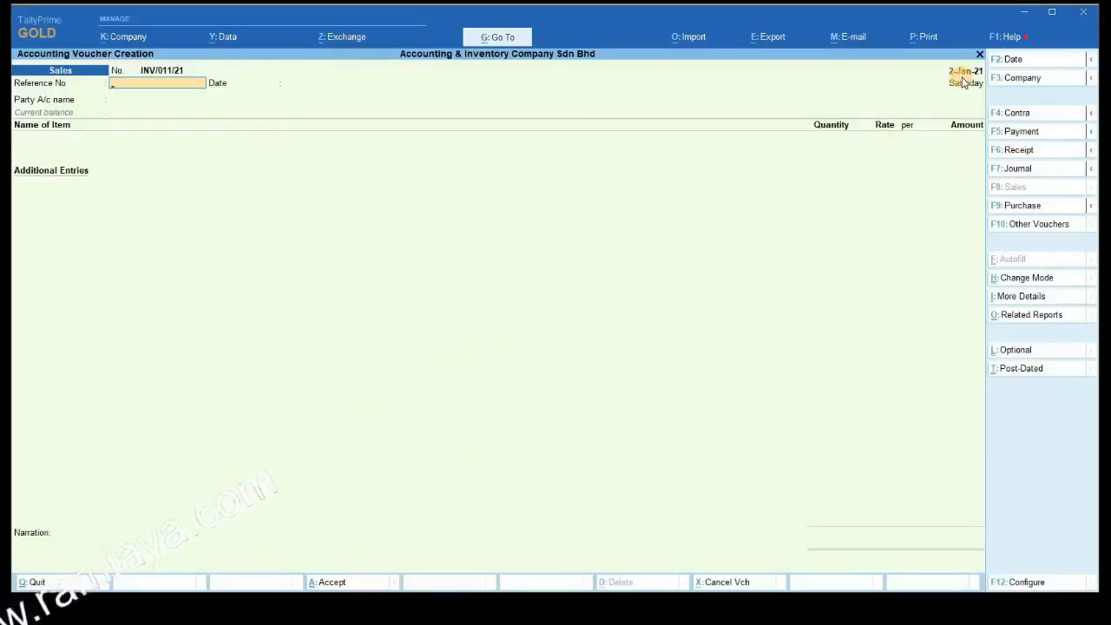
Open the voucher date for editing and try the hyphenated entry 2-1-21, clearing everything after the day.
click(1038, 62)
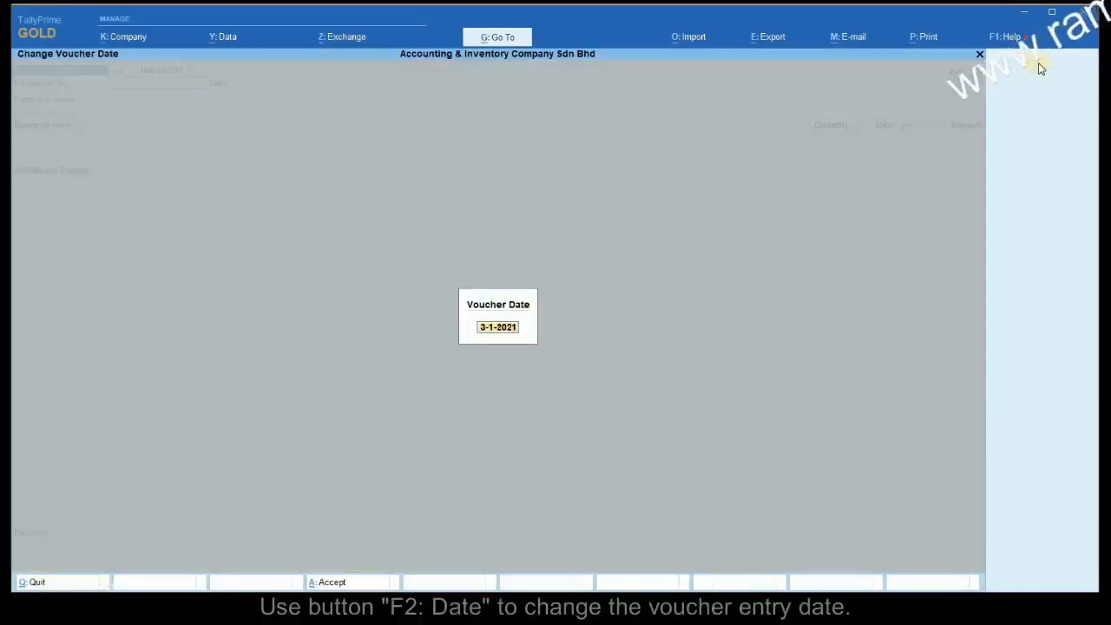
text(2-1-21)
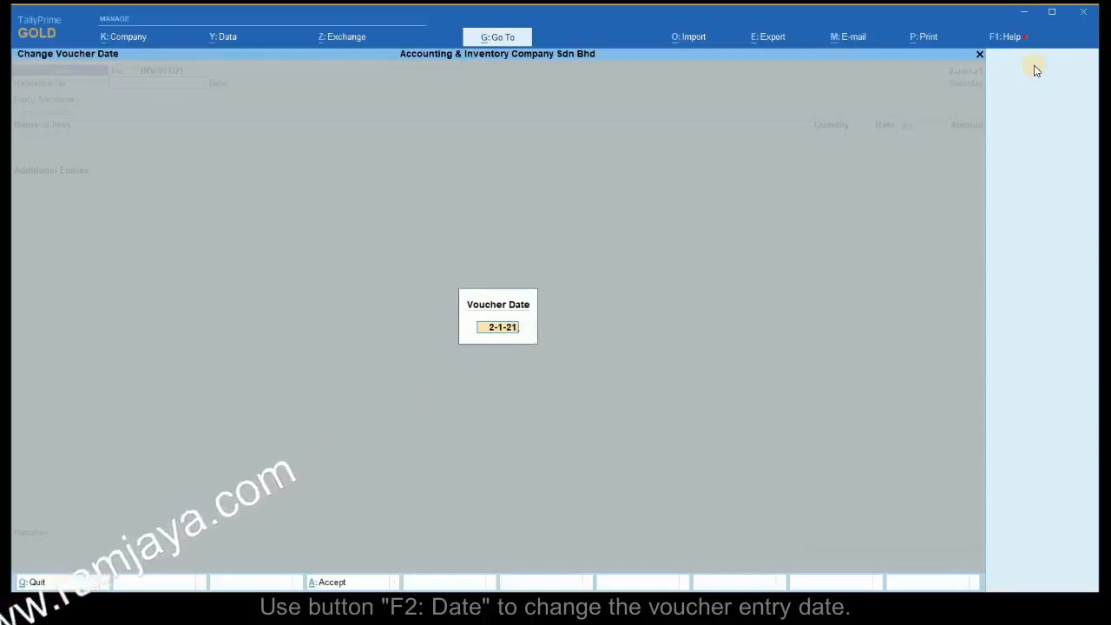
key(BackSpace)
key(BackSpace)
key(BackSpace)
key(BackSpace)
key(BackSpace)
Try entering the voucher date with slashes as 2/1/21, and clear it.
text(/1/21)
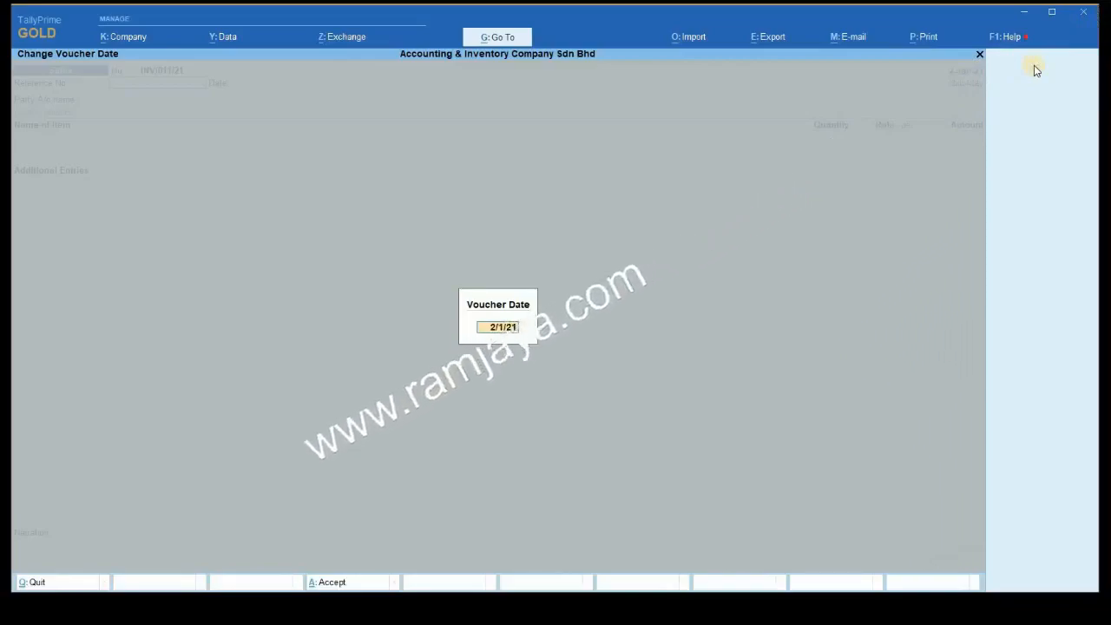
key(BackSpace)
key(BackSpace)
key(BackSpace)
key(BackSpace)
key(BackSpace)
key(BackSpace)
Try entering the voucher date with spaces as 2 1 21, and clear it.
text(2 1 21)
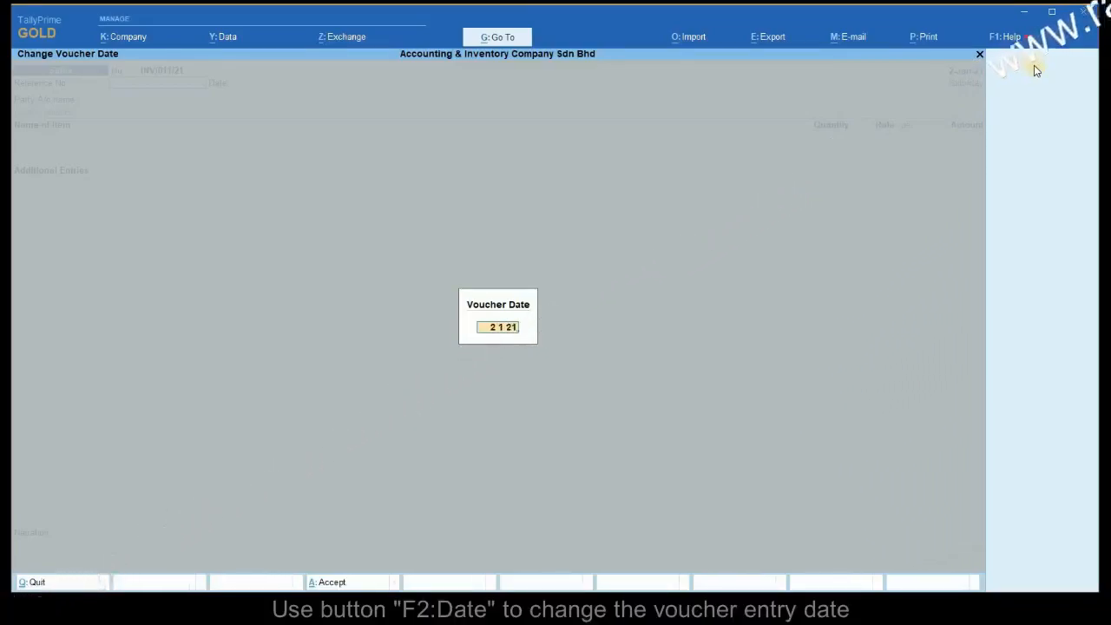
key(BackSpace)
key(BackSpace)
key(BackSpace)
key(BackSpace)
key(BackSpace)
key(BackSpace)
Try entering the voucher date with dots as 2.1.21, and clear it.
text(2.1.21)
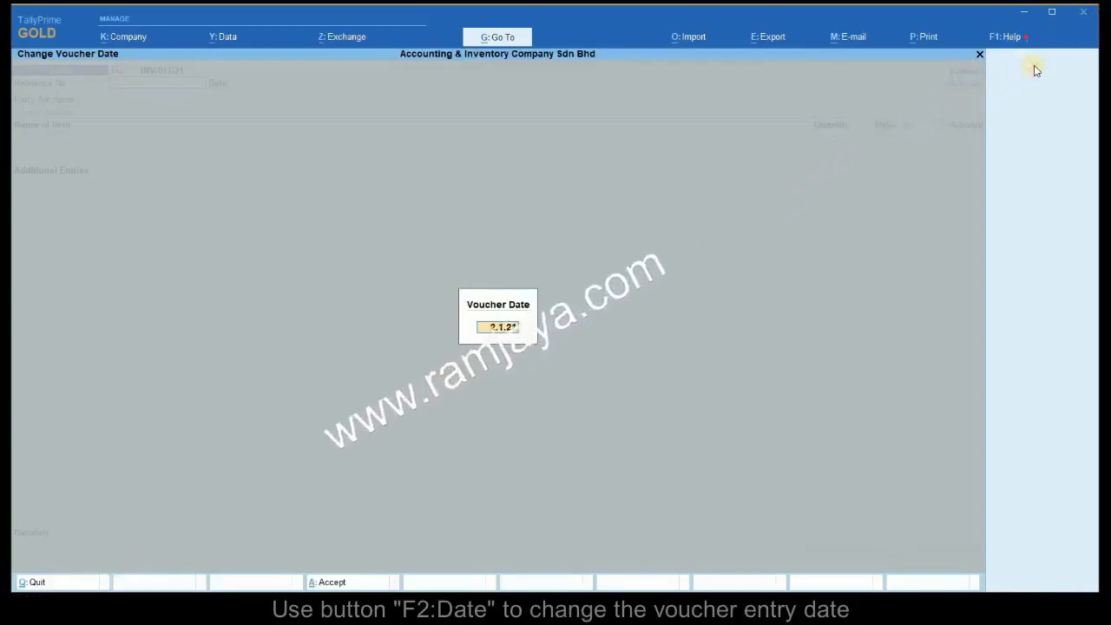
key(BackSpace)
key(BackSpace)
key(BackSpace)
key(BackSpace)
key(BackSpace)
key(BackSpace)
Try entering the voucher date with a month name as 2 jan 21, and clear it.
text(2)
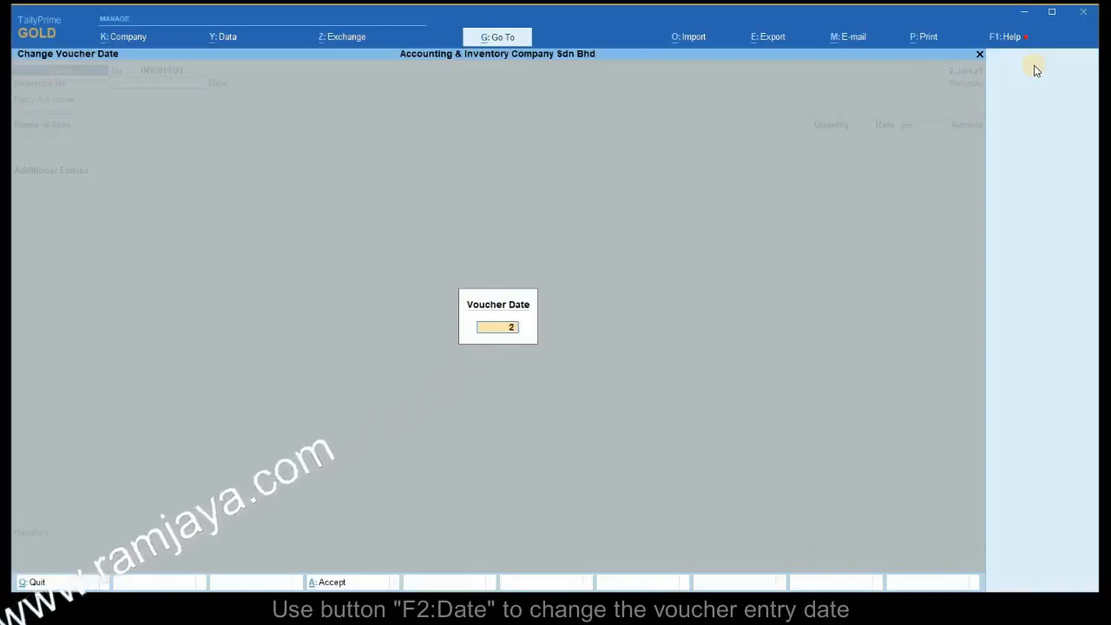
text( jan 21)
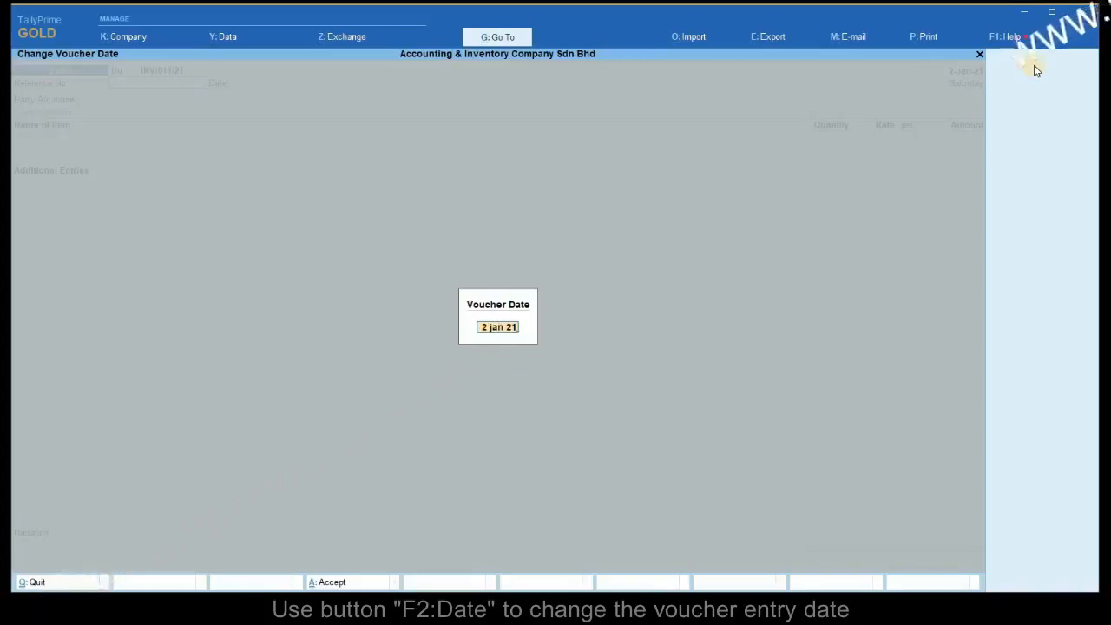
key(BackSpace)
key(BackSpace)
key(BackSpace)
key(BackSpace)
key(BackSpace)
key(BackSpace)
key(BackSpace)
key(BackSpace)
Set the voucher date using only the day 2, and fill in the purchase order reference number with the date 2-Jan-21.
text(5)
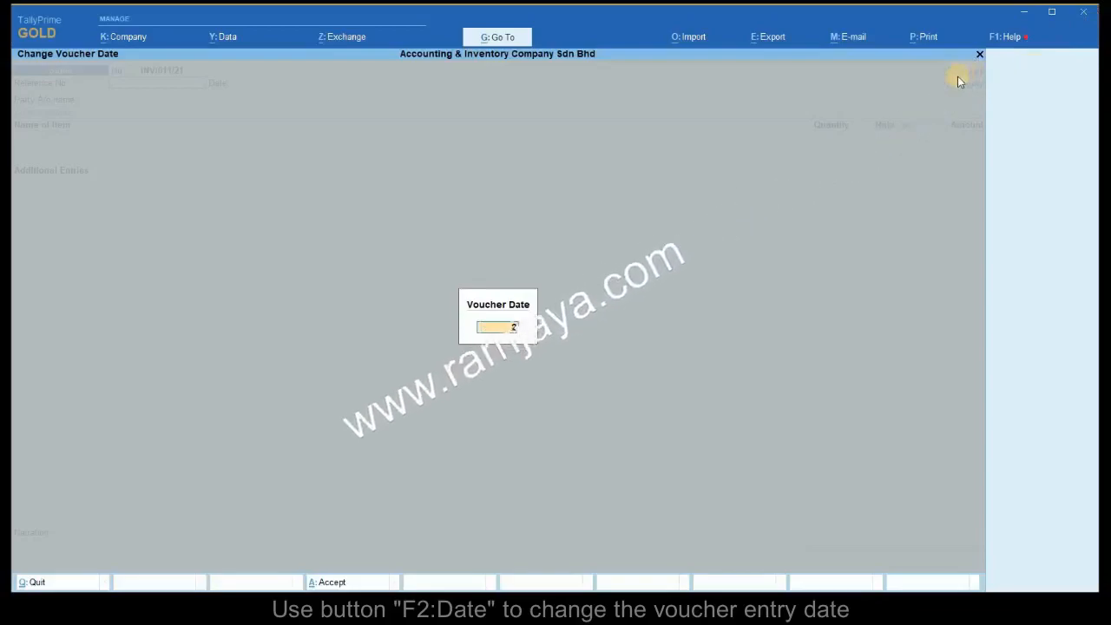
key(Return)
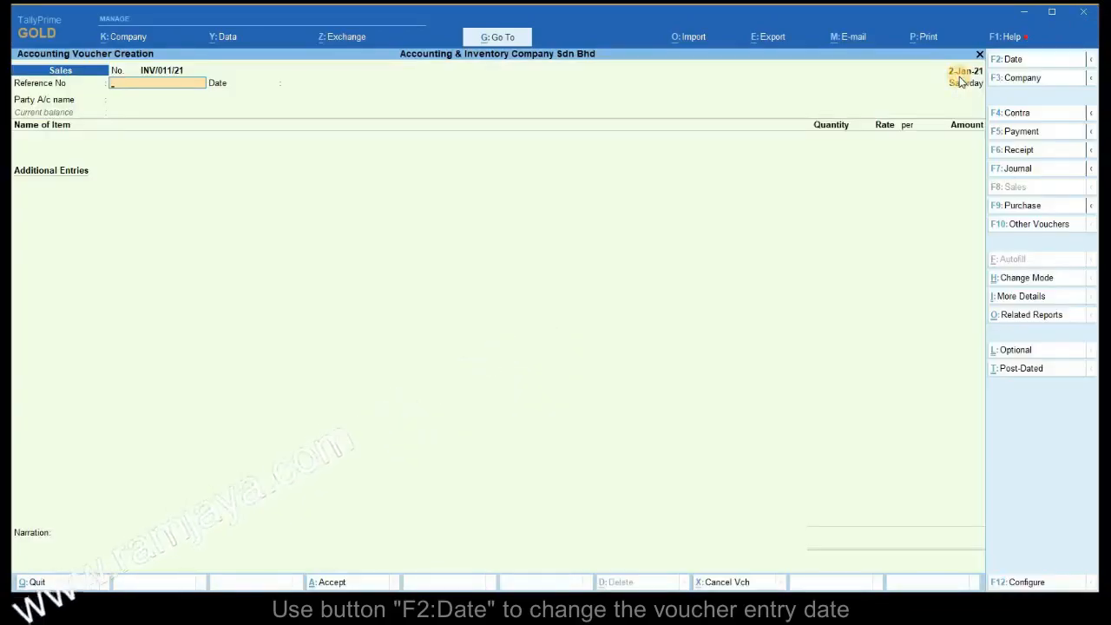
key(Return)
key(Return)
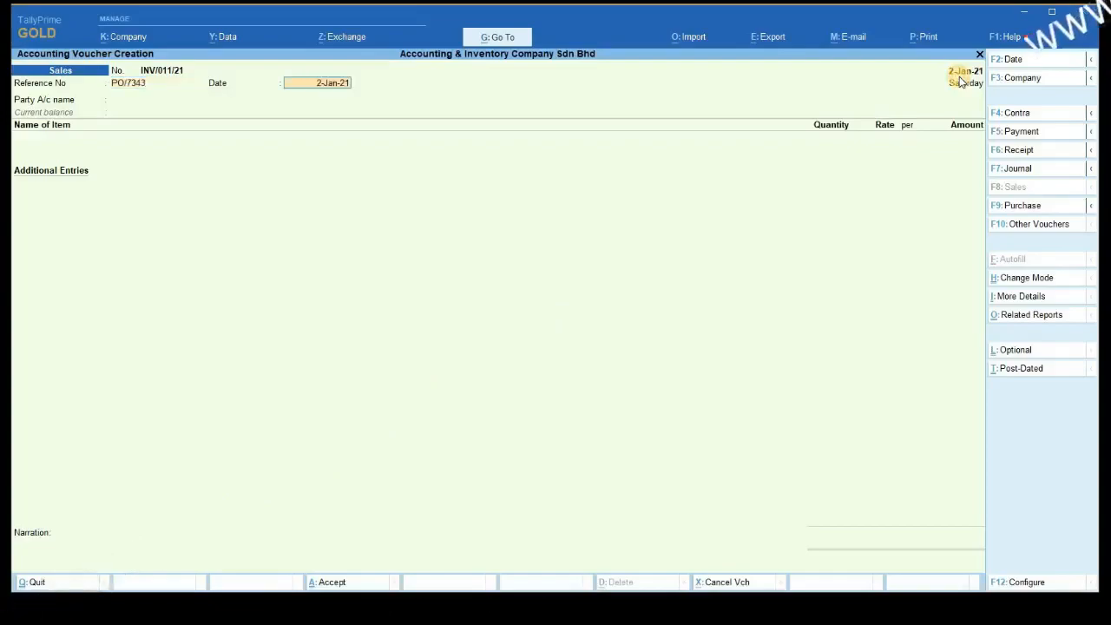
Choose Customer A Sdn Bhd as the party account, dismiss the outstanding-bills notice and accept the existing party details.
text(Cu)
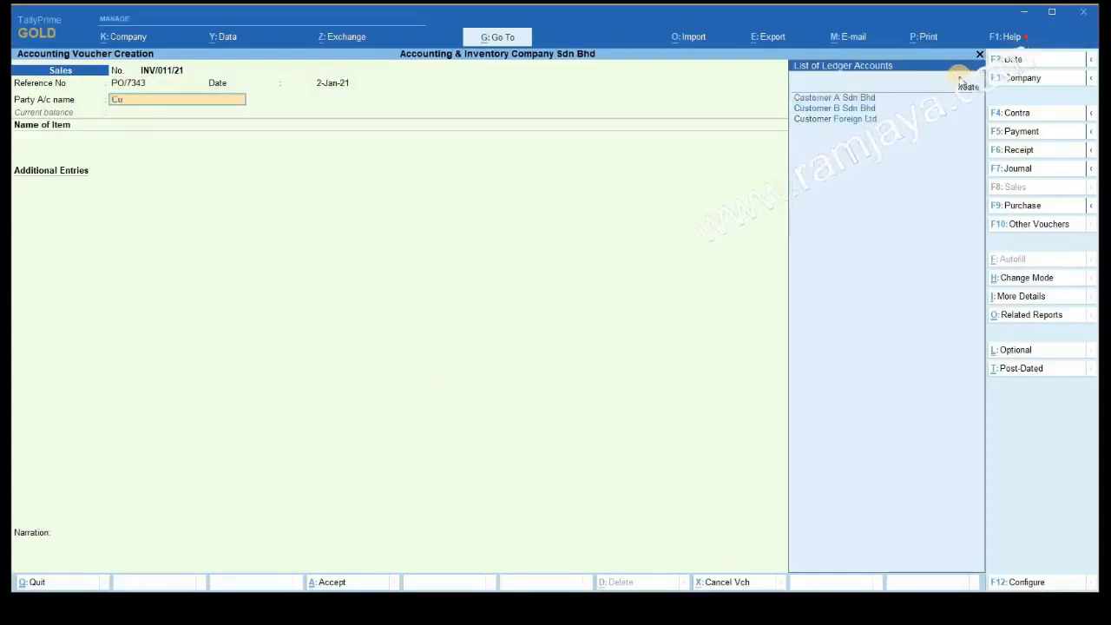
click(897, 100)
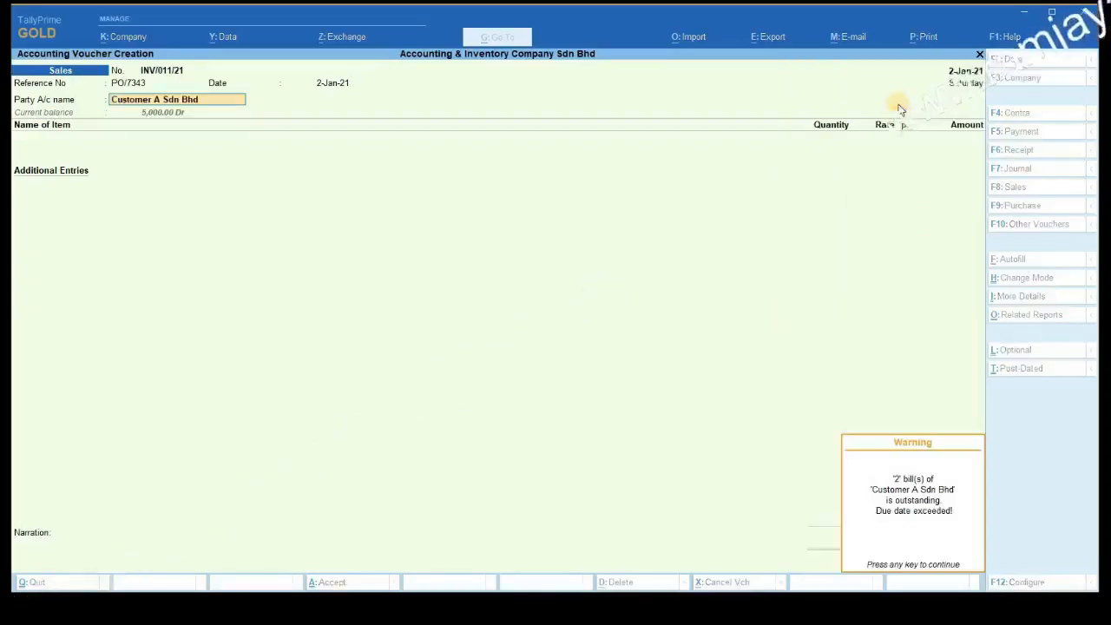
click(925, 527)
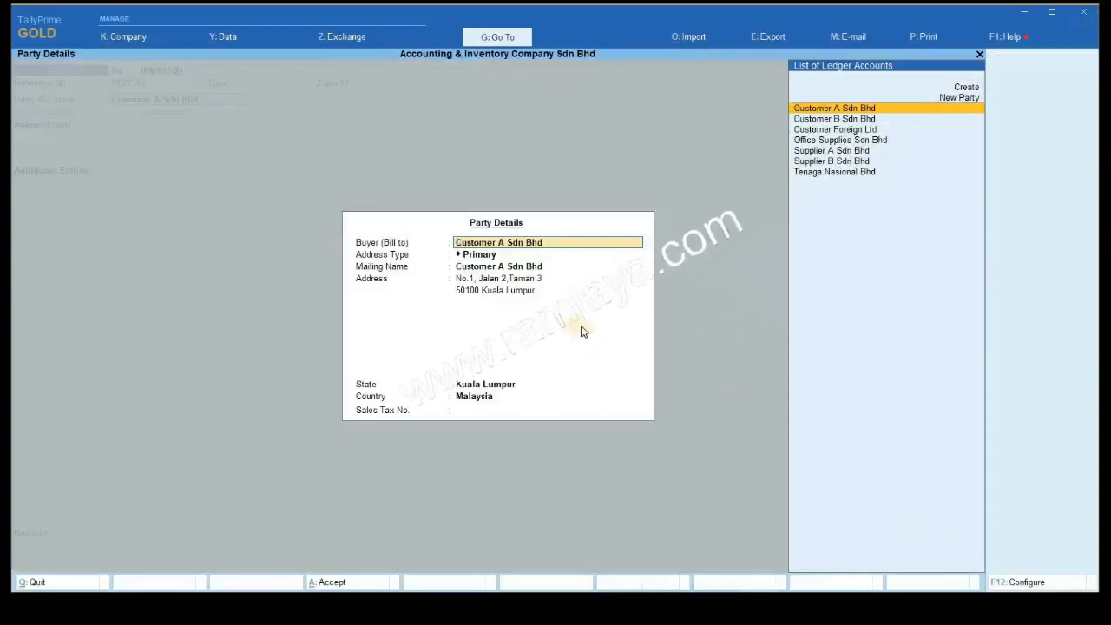
click(525, 294)
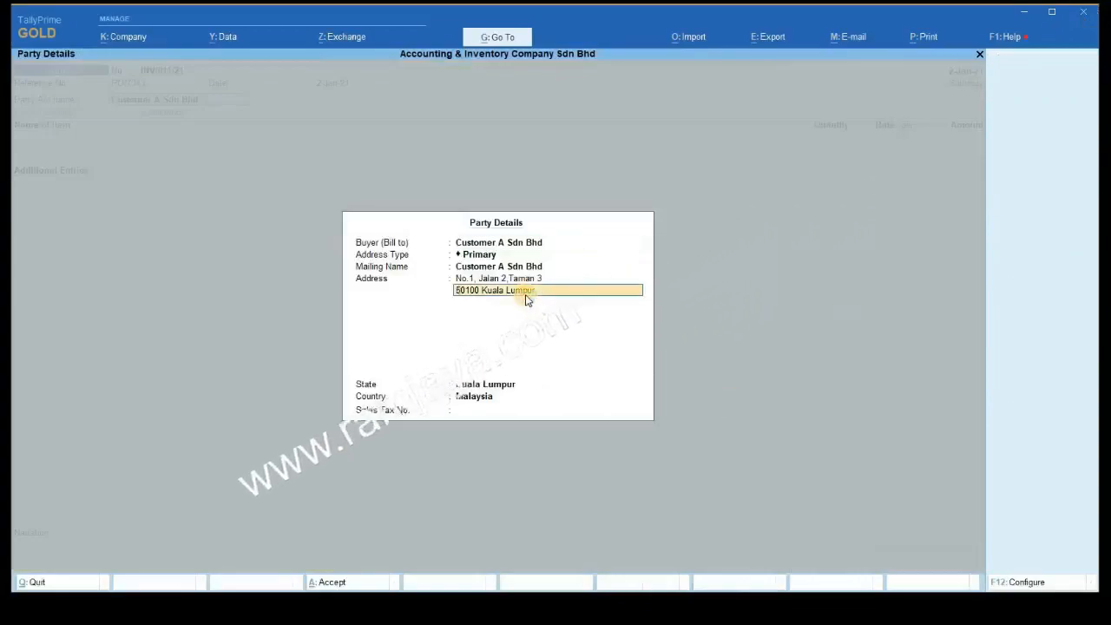
click(352, 586)
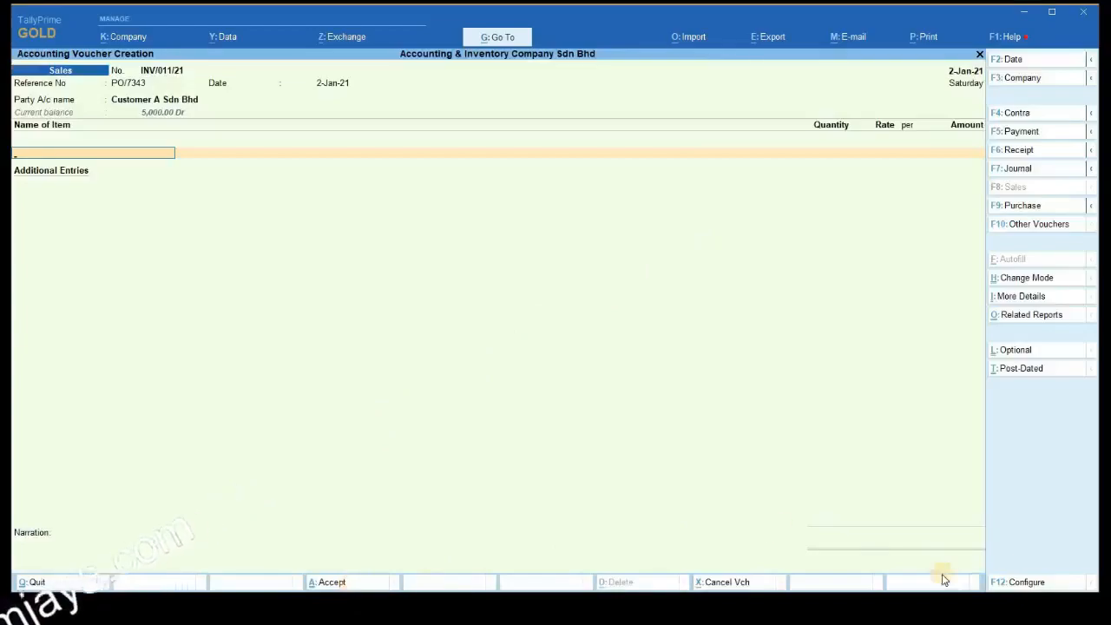
In the voucher configuration, set Select common Ledger Account for Item Allocation and Select Cost Centre/Class to Yes.
click(1062, 587)
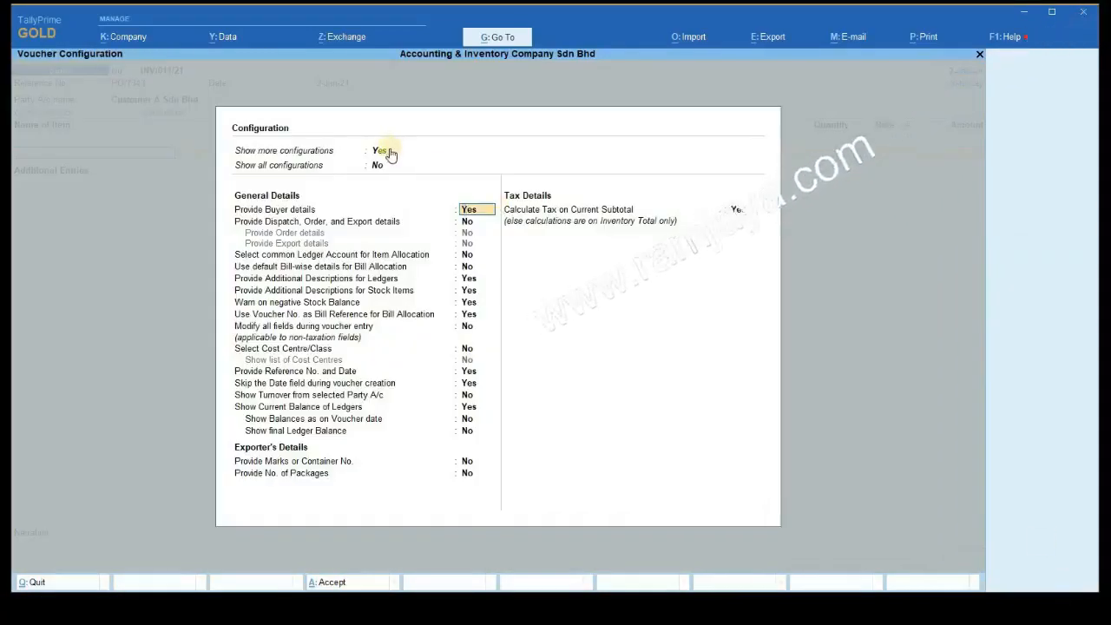
click(491, 258)
key(y)
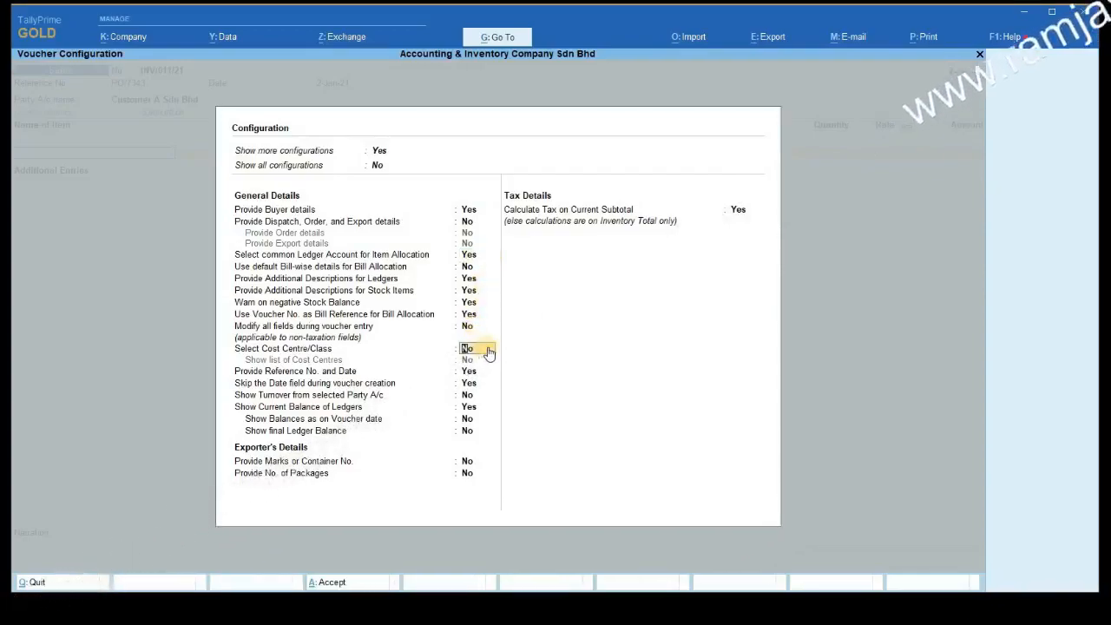
key(y)
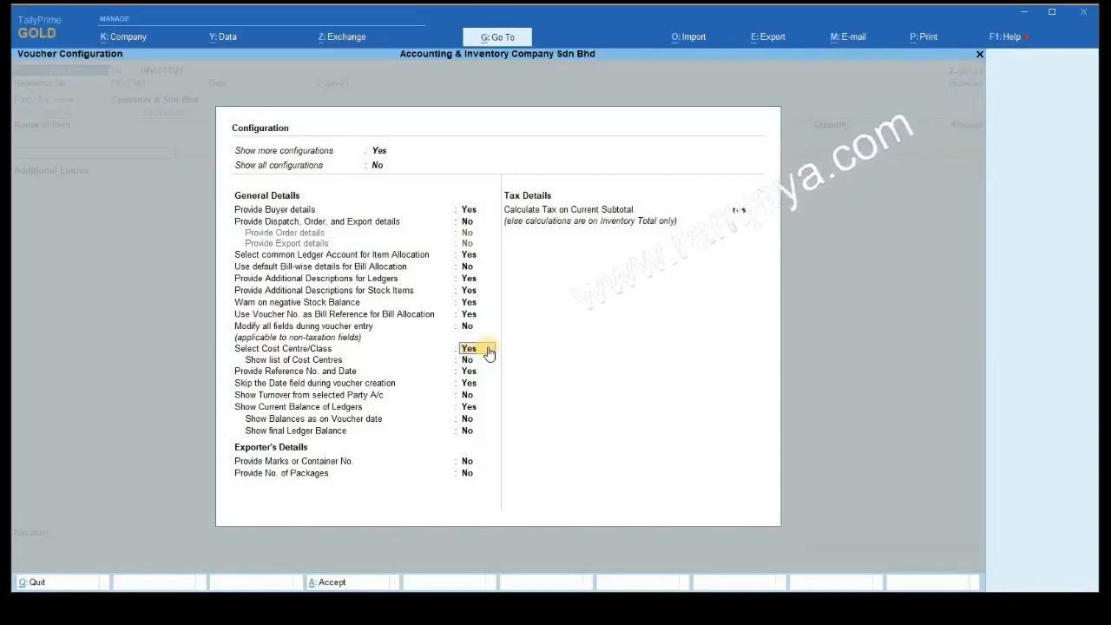
Open the Sales-Local ledger master, check its cost centre applicability setting, and return to the voucher configuration.
click(519, 36)
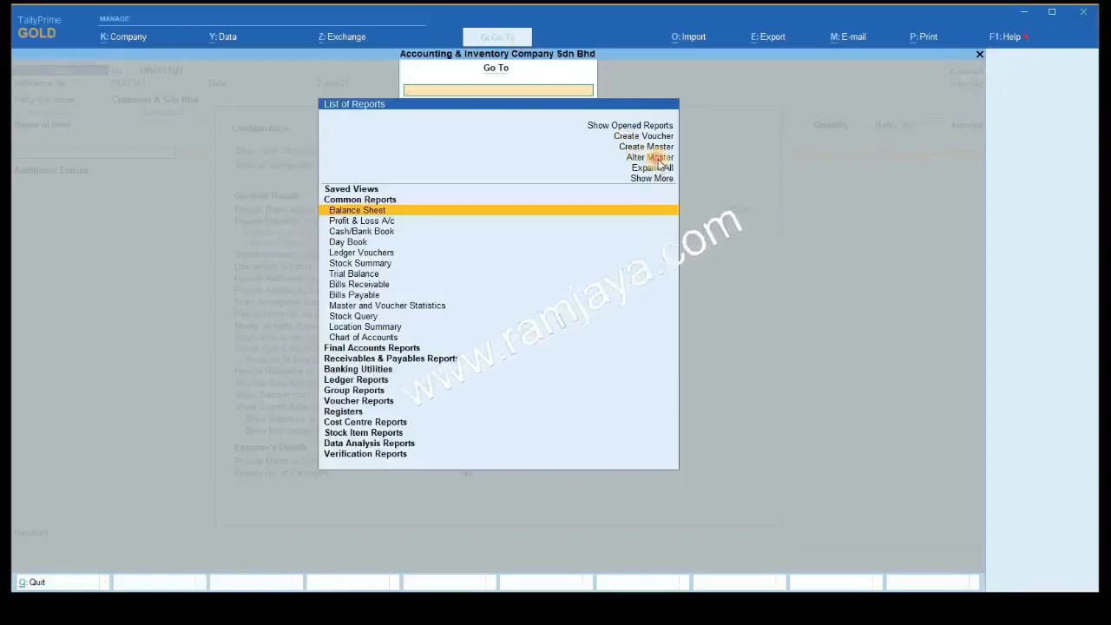
click(650, 159)
click(427, 177)
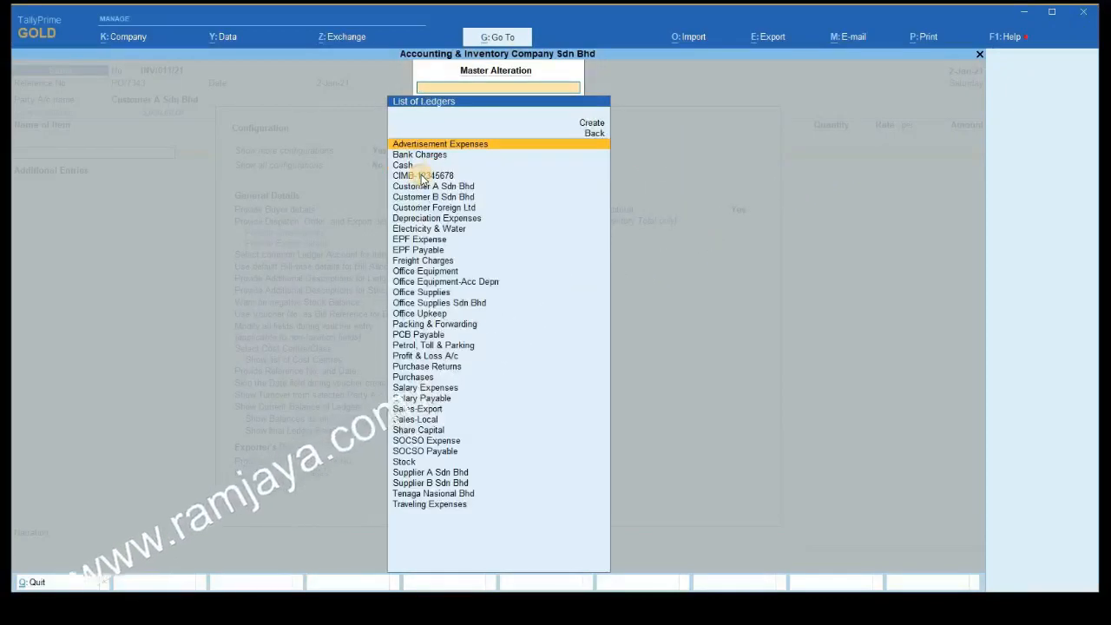
click(438, 421)
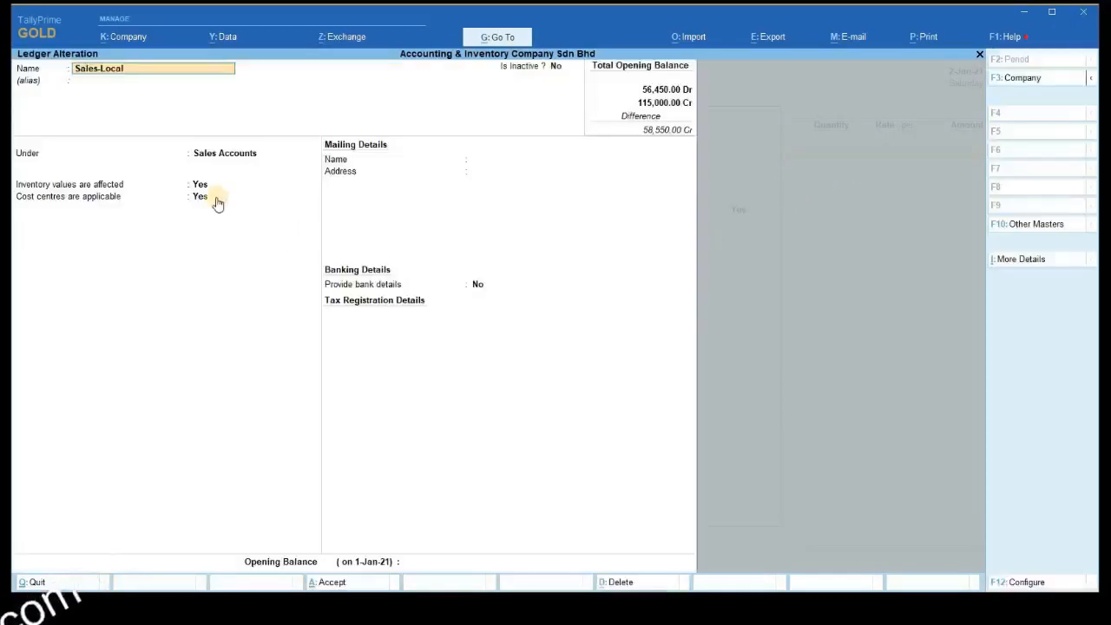
click(205, 198)
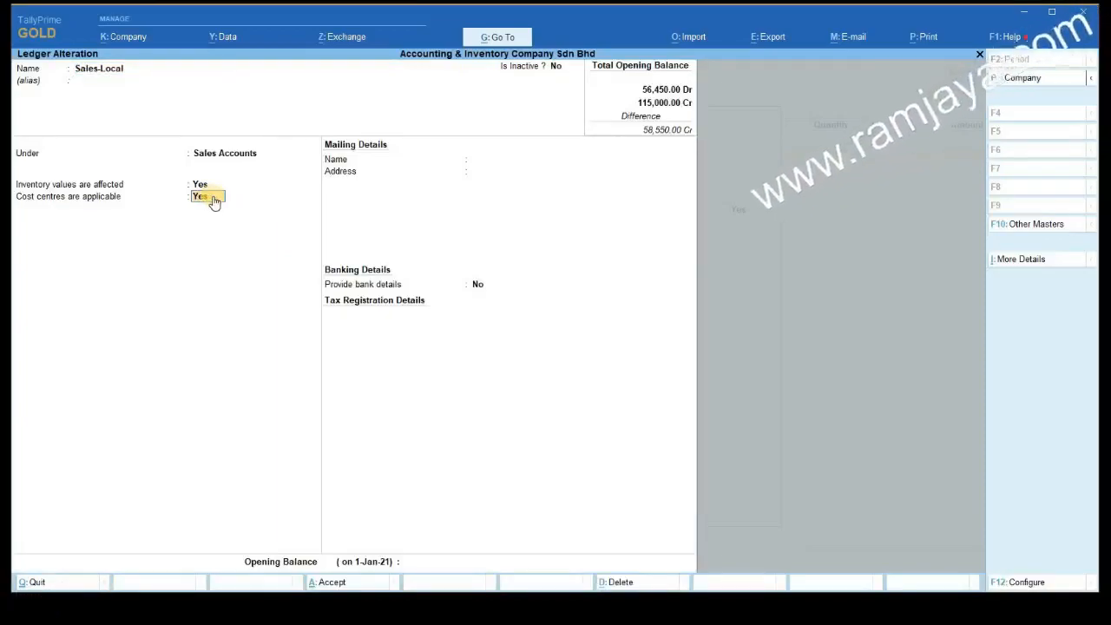
click(981, 56)
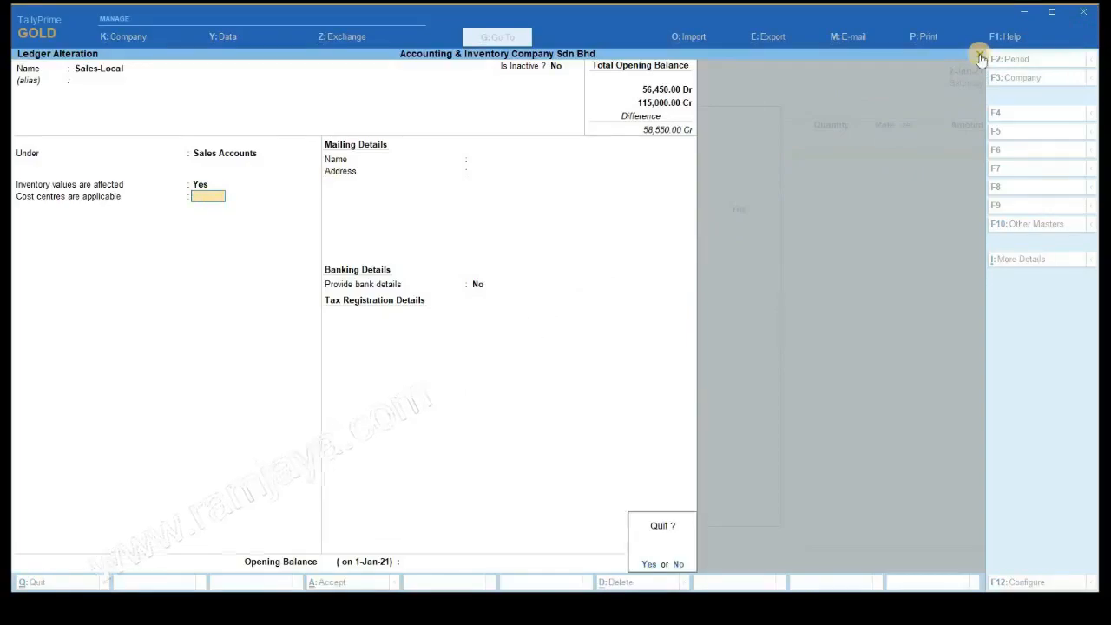
key(y)
click(981, 56)
click(980, 57)
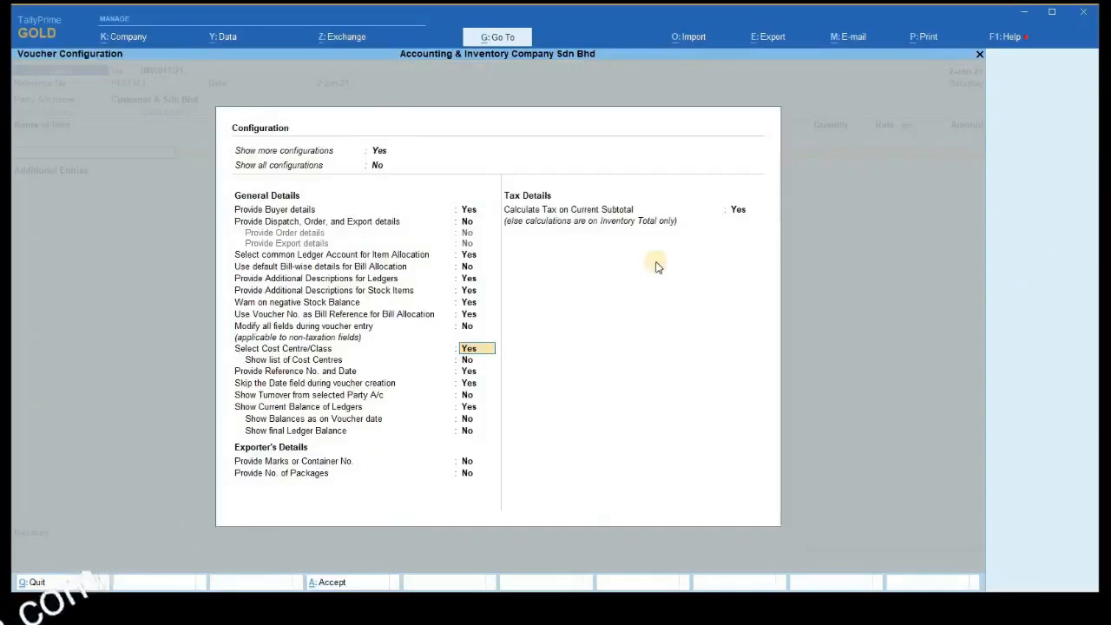
Set Show list of Cost Centres to Yes and accept the voucher configuration.
click(487, 362)
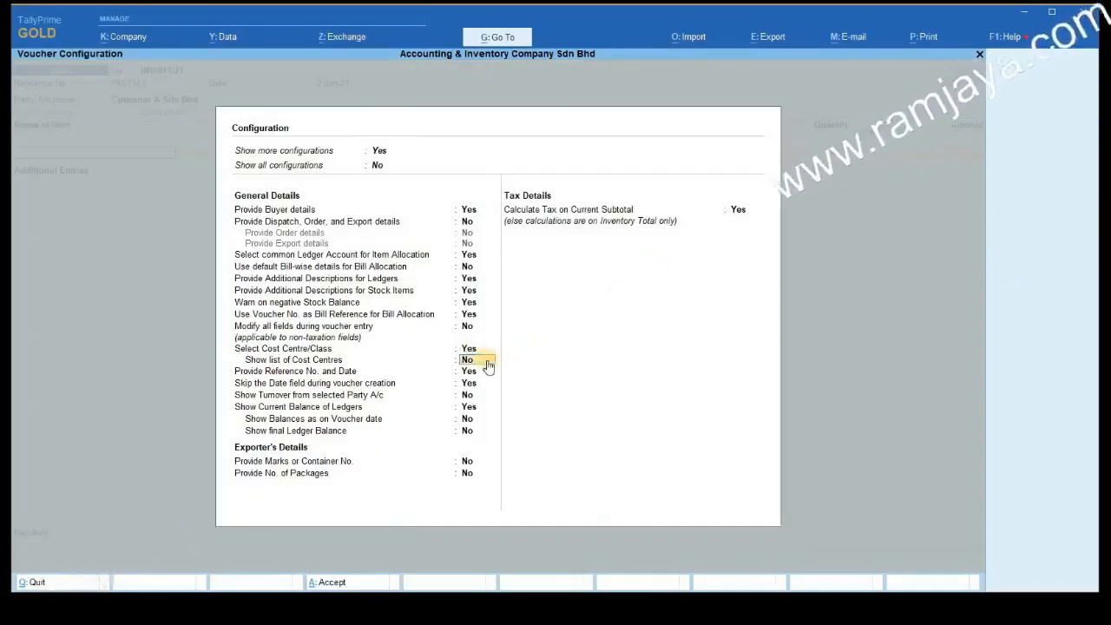
text(y)
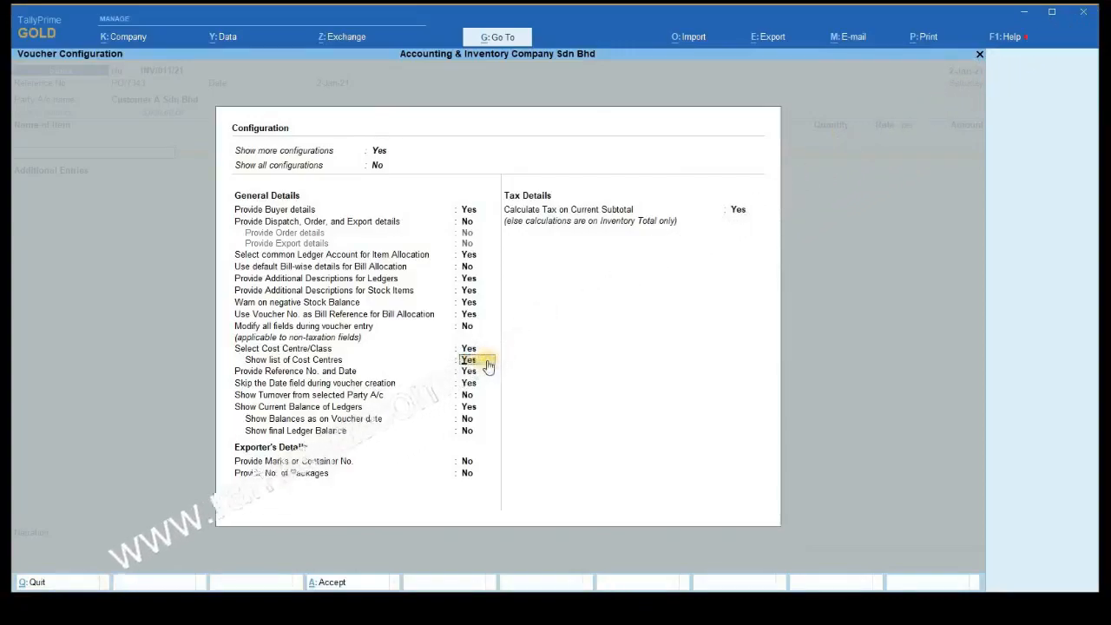
click(360, 581)
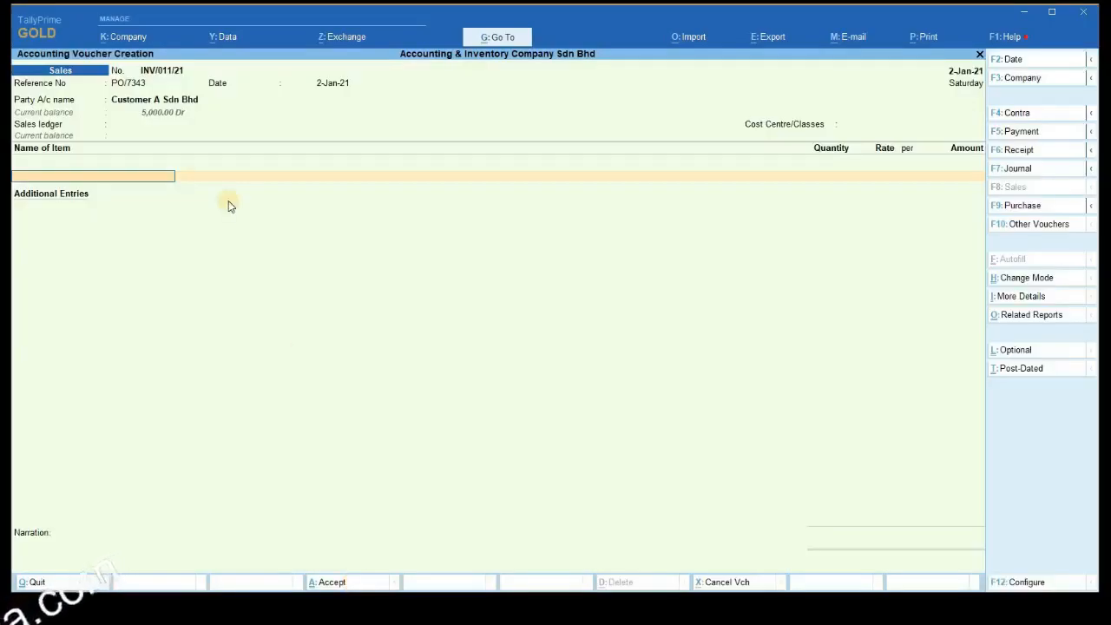
Select Sales-Local as the sales ledger and Salesman A as the voucher's cost centre.
click(132, 130)
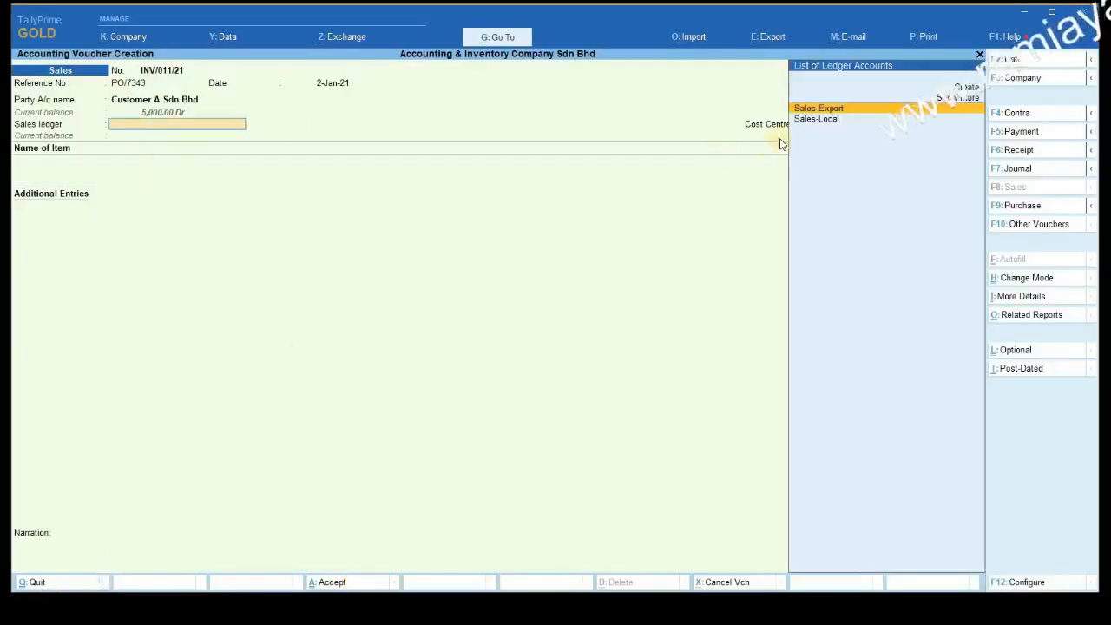
click(823, 120)
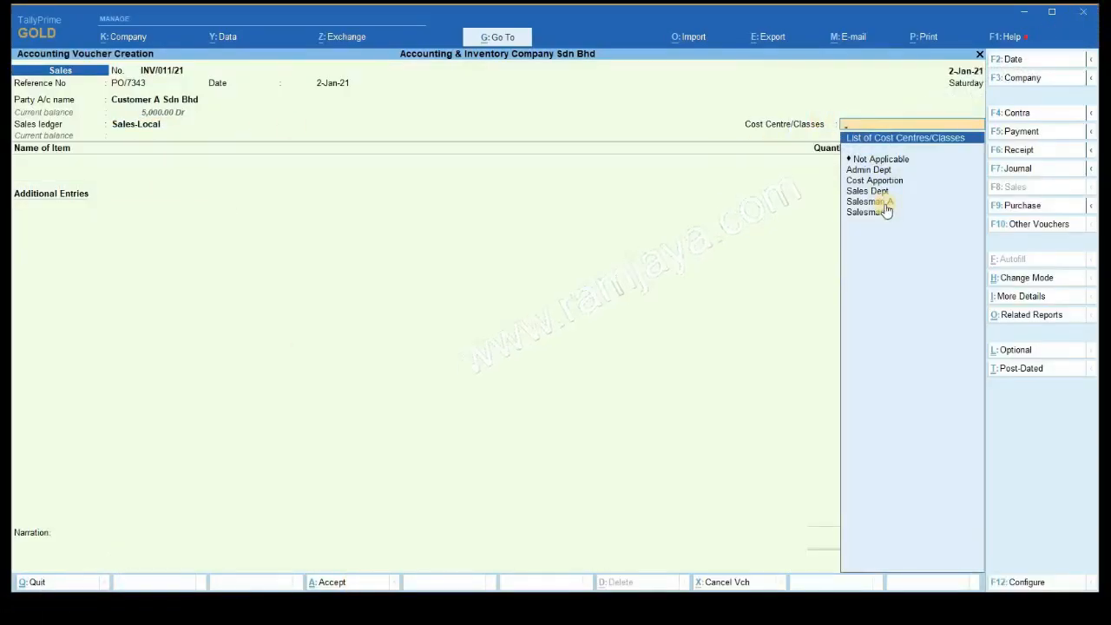
click(885, 201)
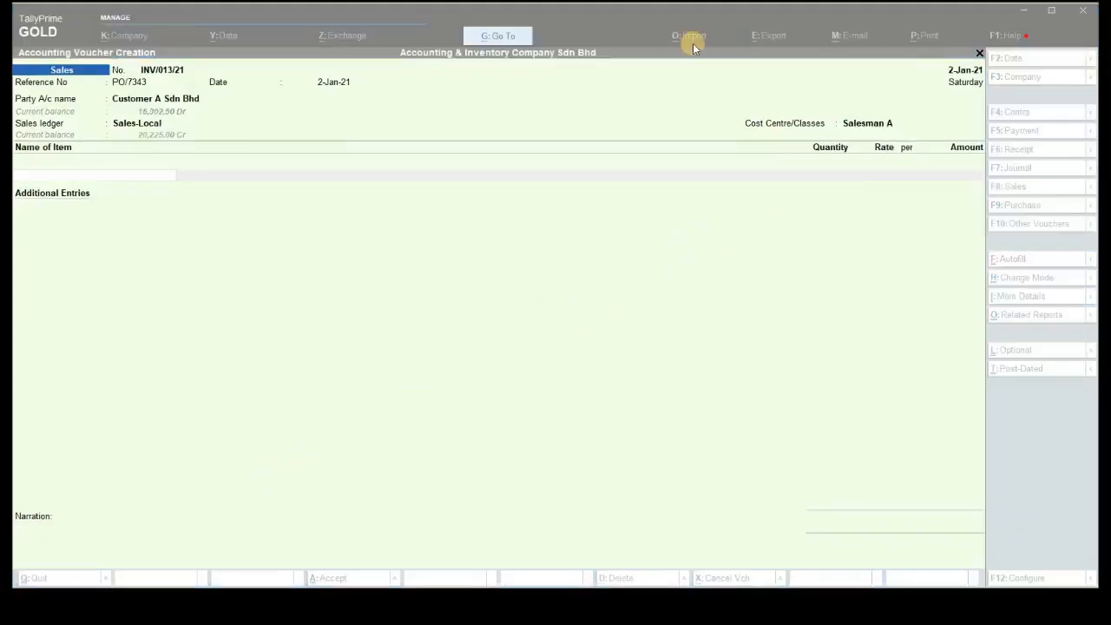
Open the Dove Soap 50gms stock item master for alteration.
click(522, 40)
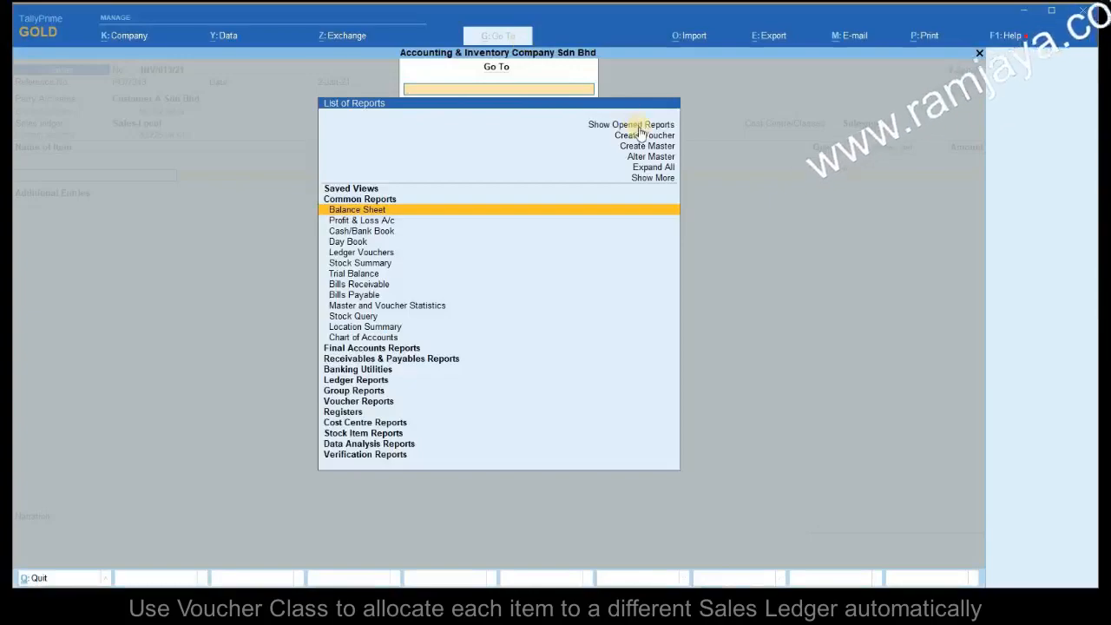
click(669, 157)
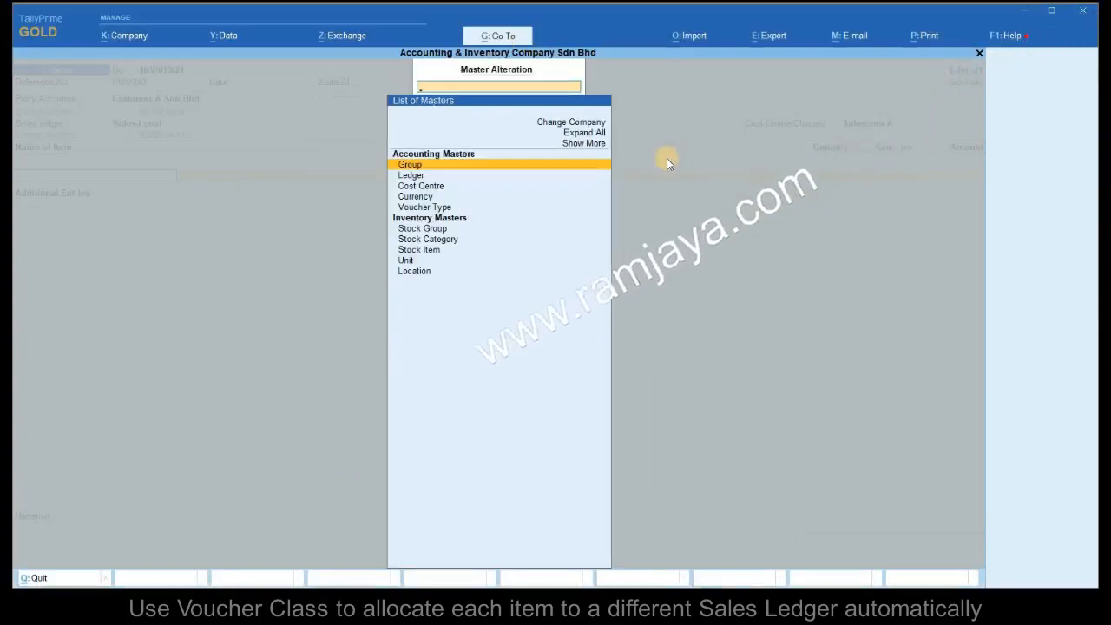
click(458, 251)
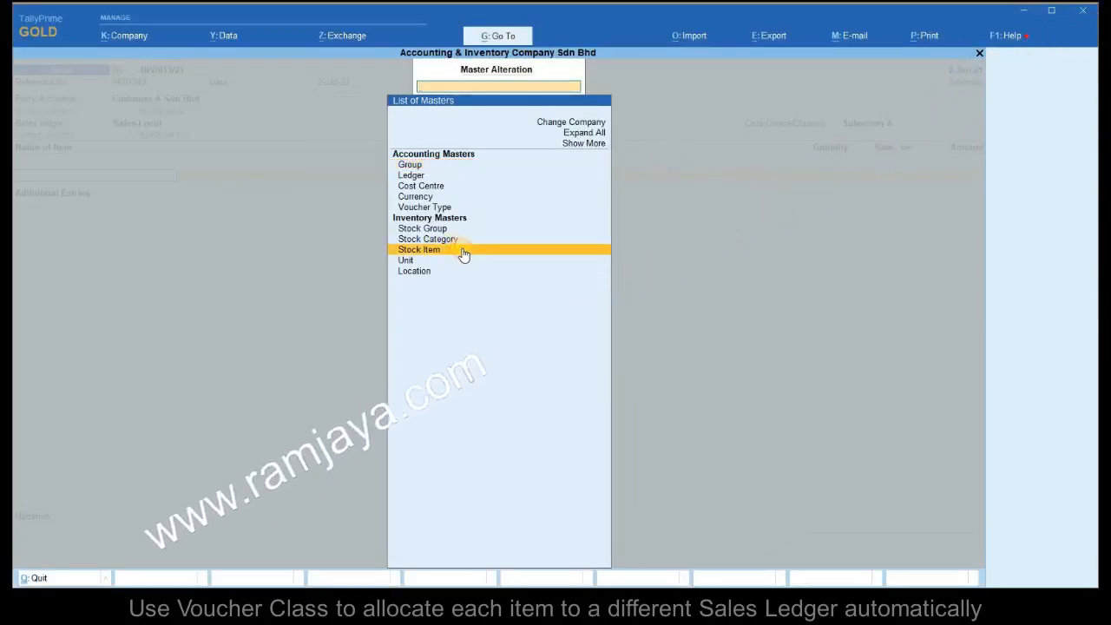
click(460, 251)
click(445, 167)
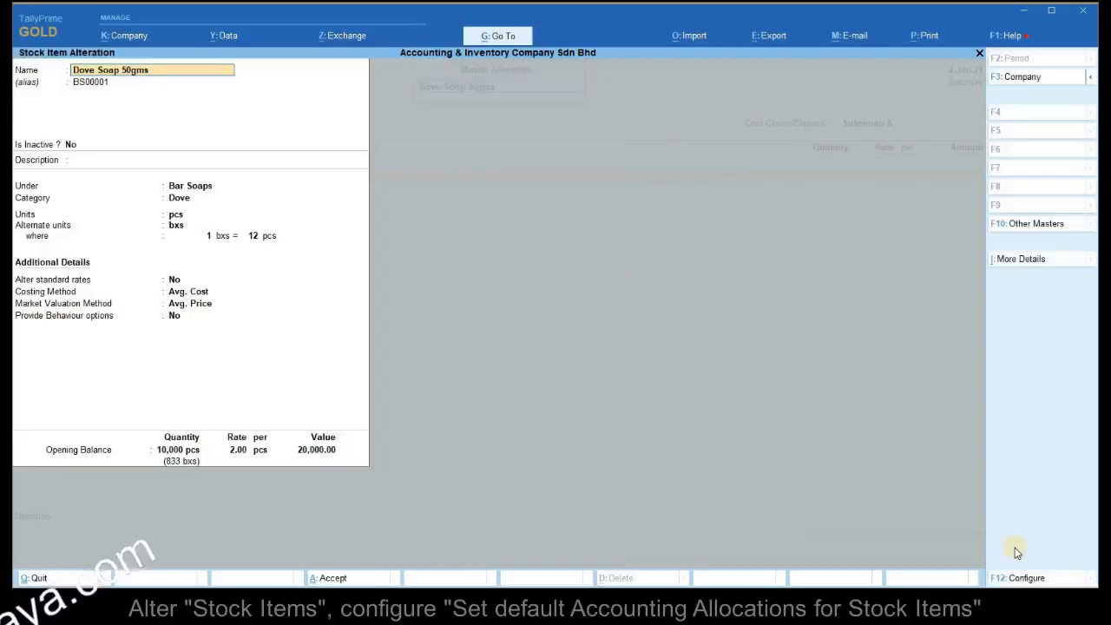
Set default Accounting Allocations for Stock Items to Yes in the stock item configuration and accept it.
key(F12)
click(621, 365)
key(y)
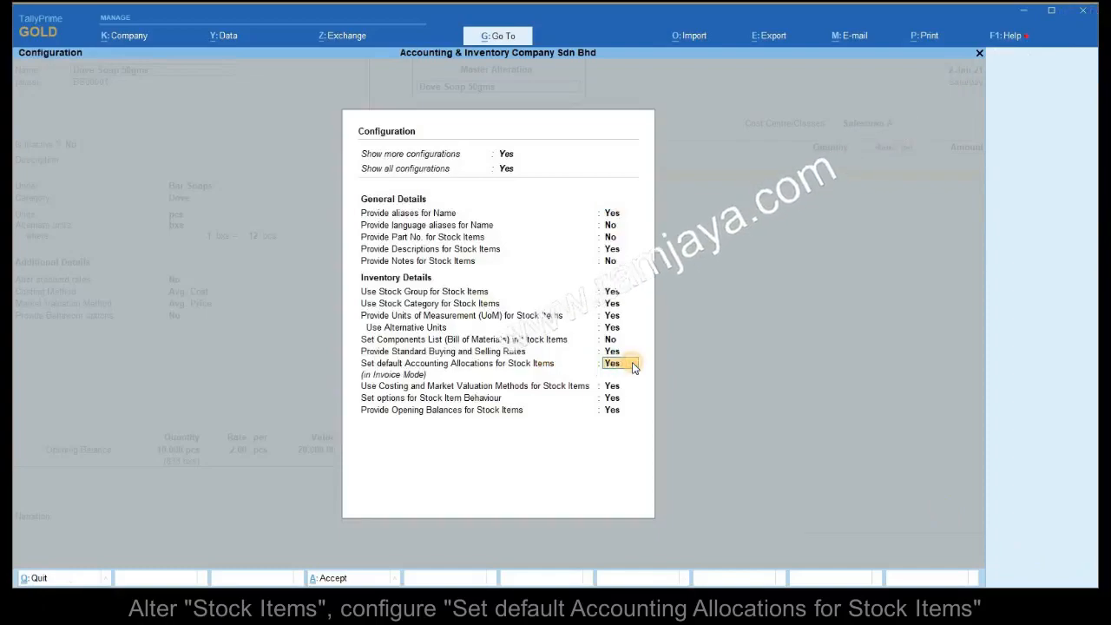
click(366, 580)
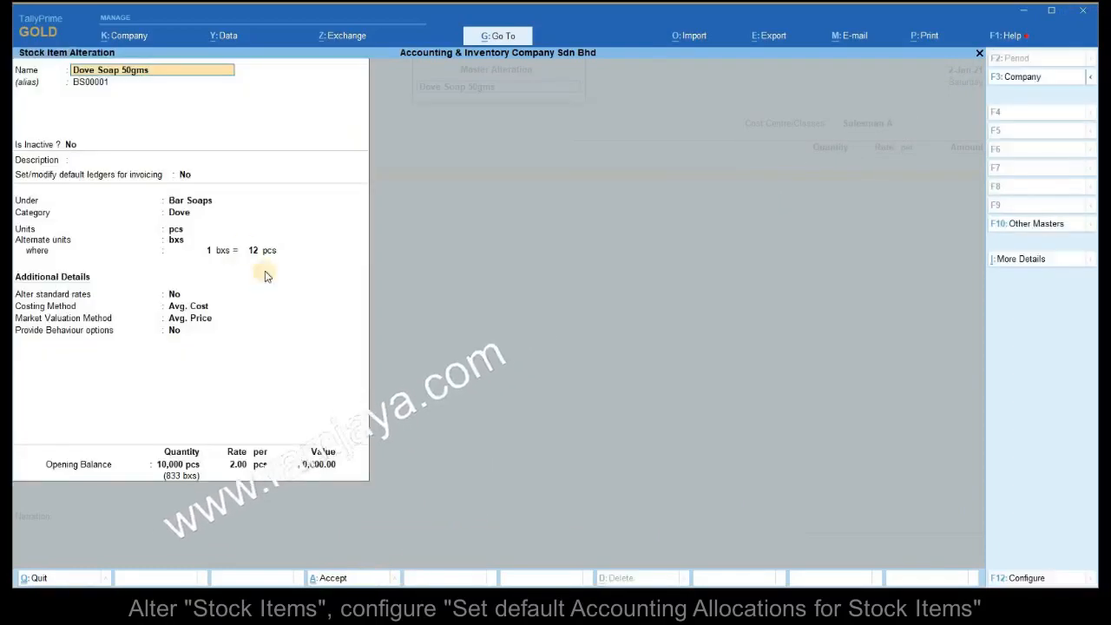
Enable default ledgers for invoicing on Dove Soap 50gms, allocate Sales-Local and Purchases at 100 % each, and save the item.
click(200, 177)
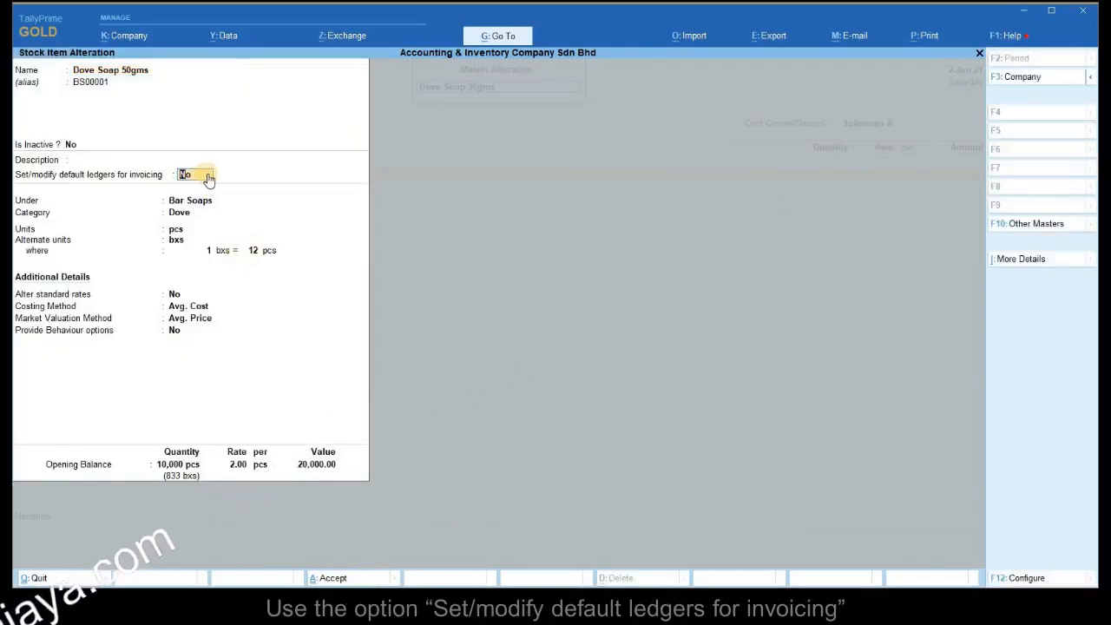
key(y)
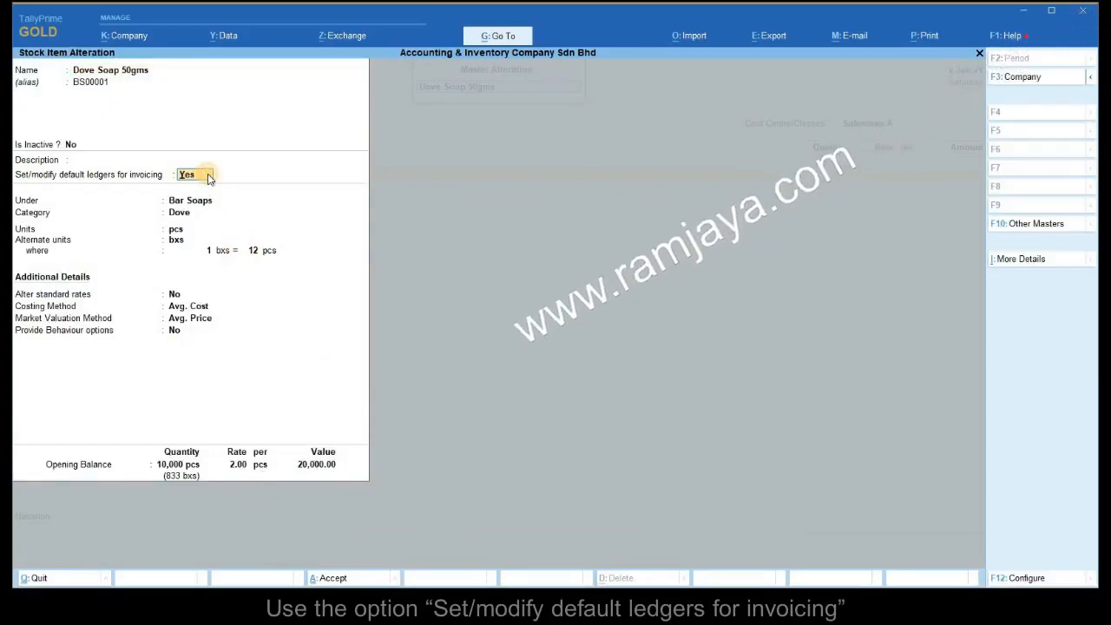
key(Return)
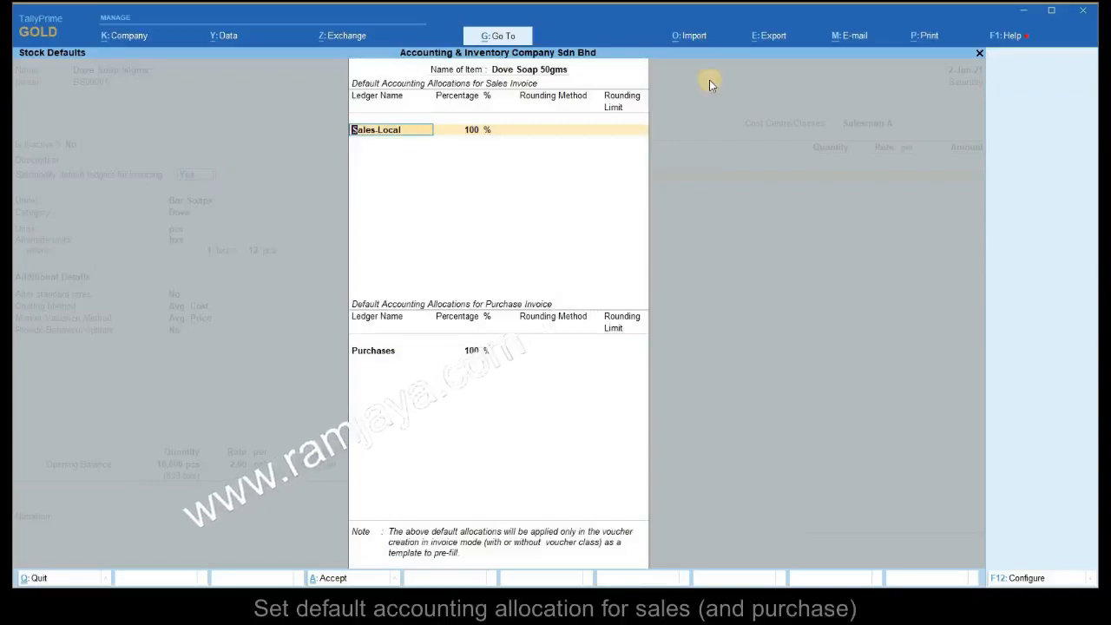
key(BackSpace)
click(835, 116)
key(BackSpace)
click(831, 118)
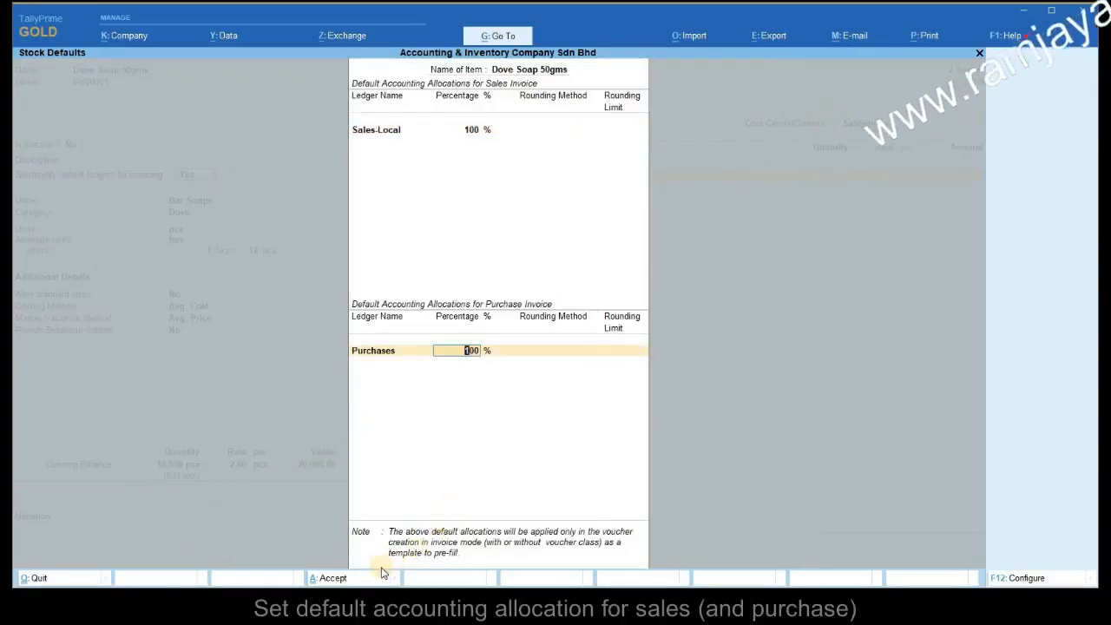
click(356, 583)
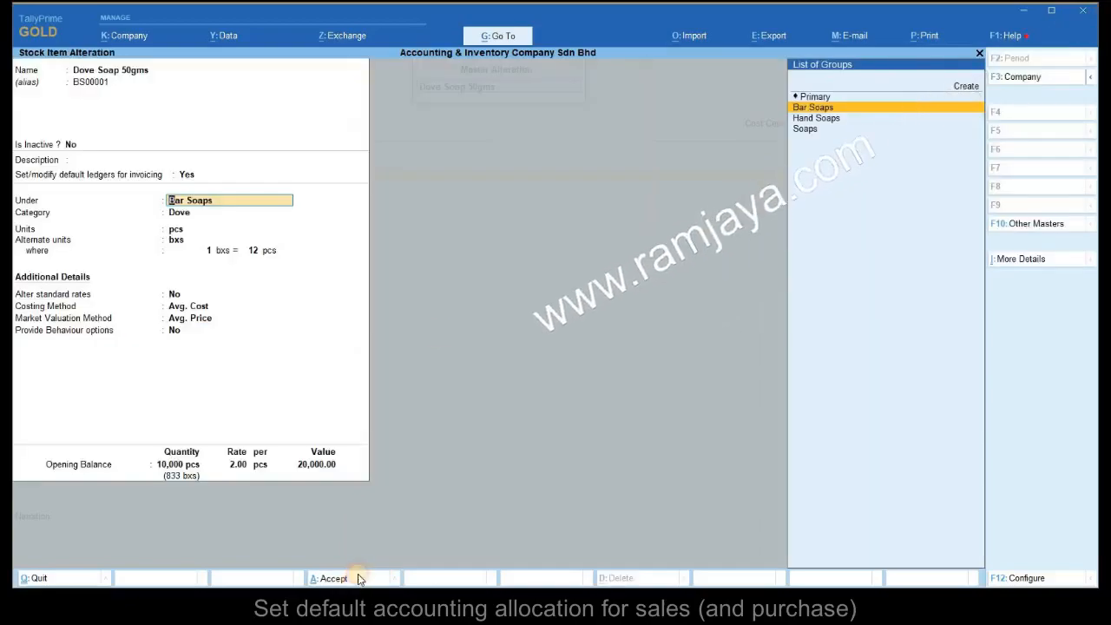
click(356, 583)
Set Set/modify default ledgers for invoicing to Yes for the Au Organic stock item, accept its allocations and save it.
click(442, 145)
click(183, 174)
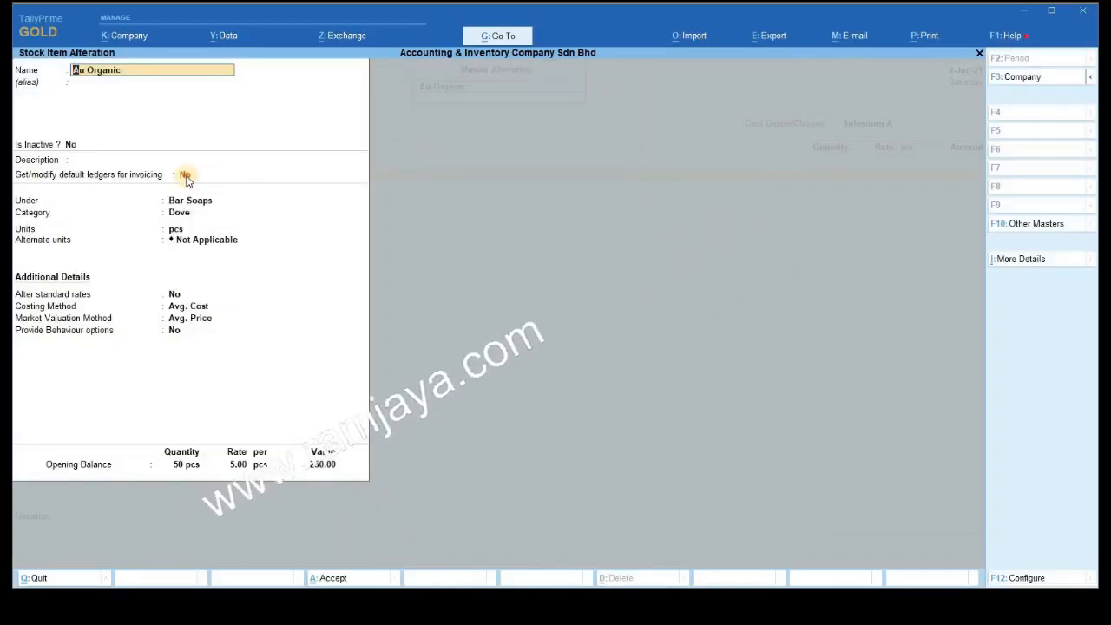
click(184, 177)
key(Return)
key(Return)
key(Return)
key(Return)
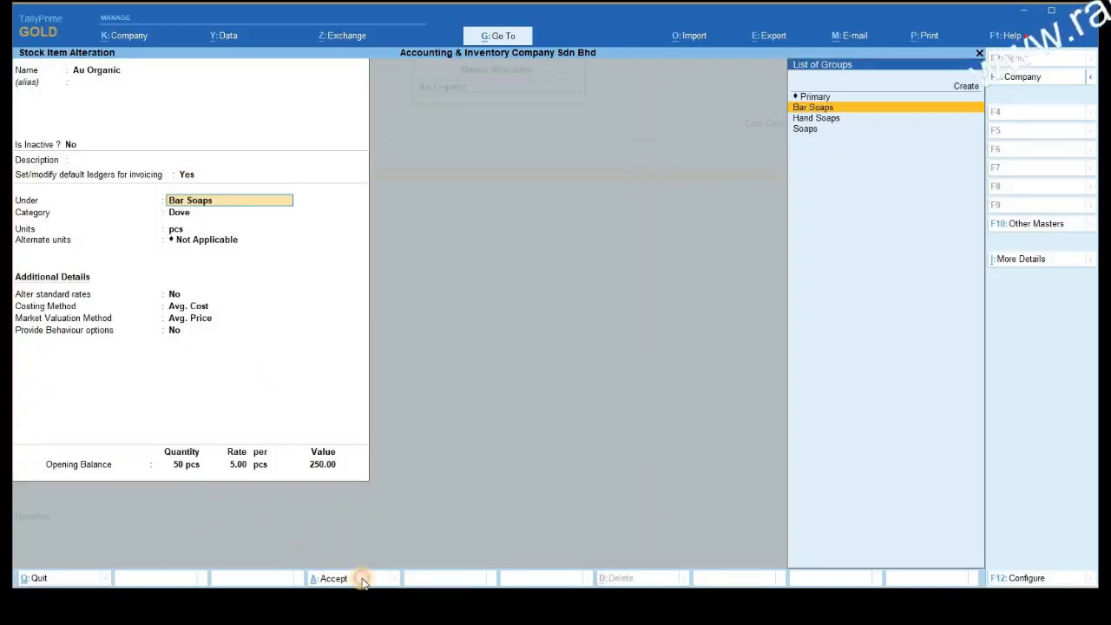
click(363, 582)
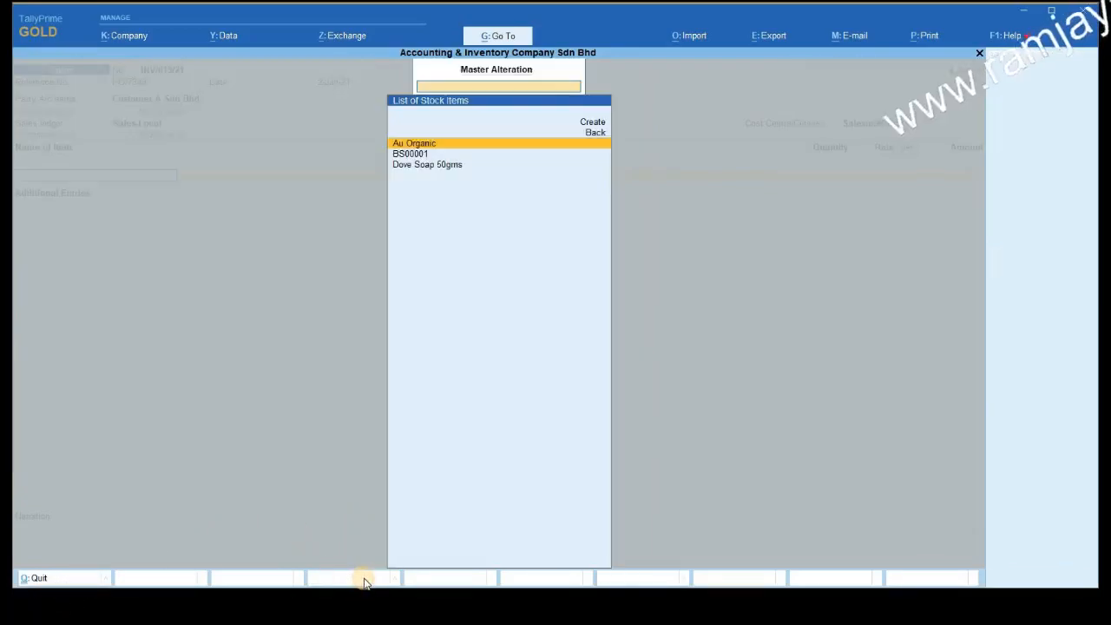
Open the Sales voucher type for alteration and add a voucher class named Sales.
click(980, 54)
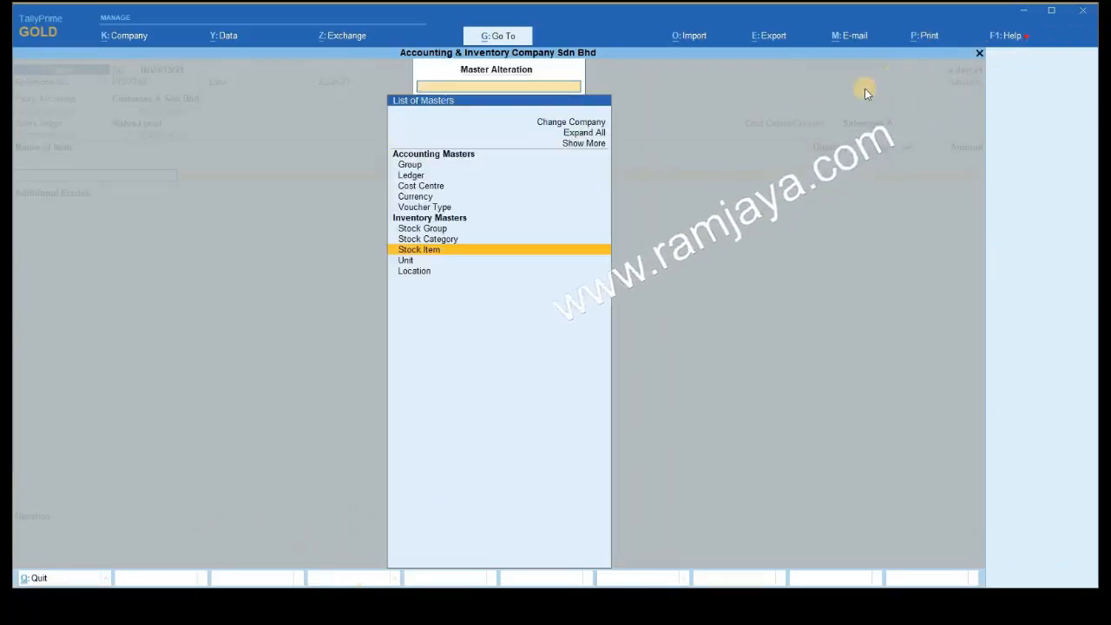
click(426, 207)
text(Sa)
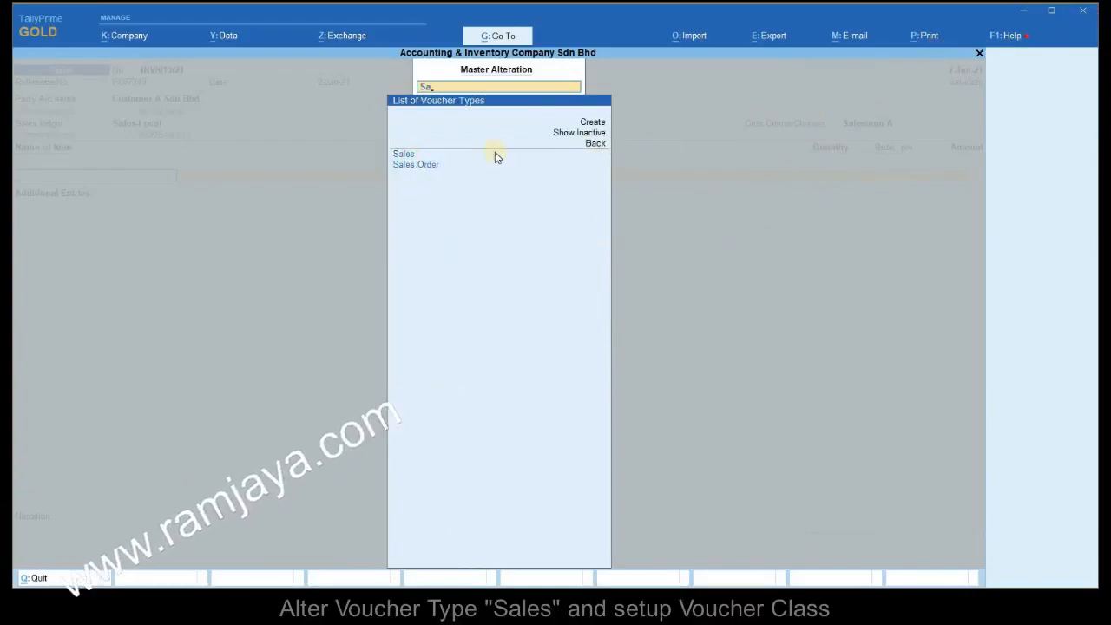
click(495, 153)
click(916, 156)
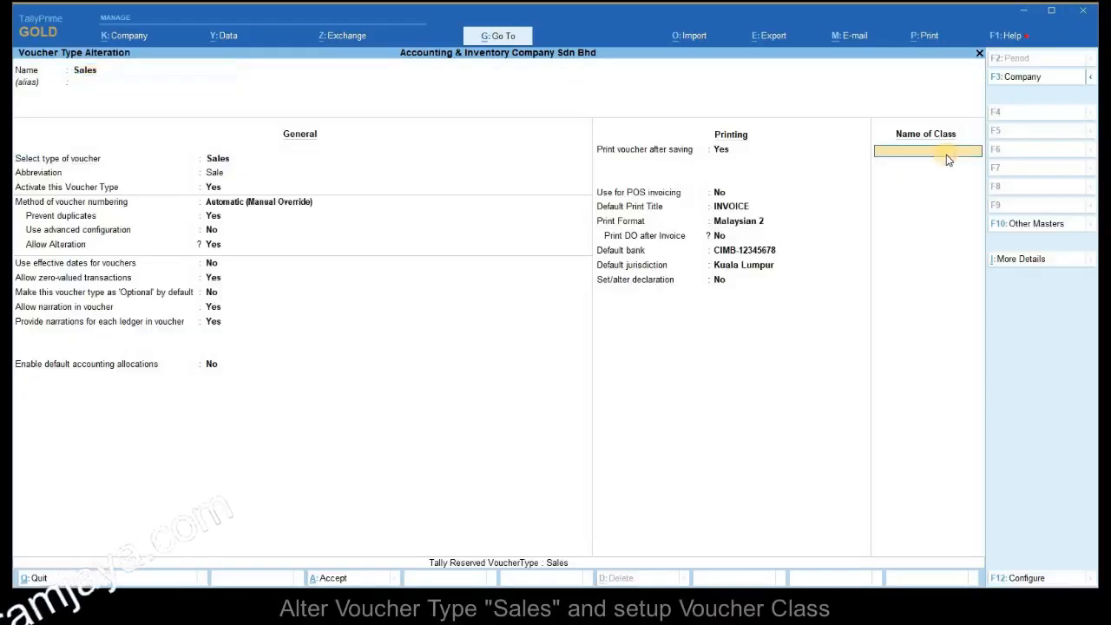
text(Sales)
key(Return)
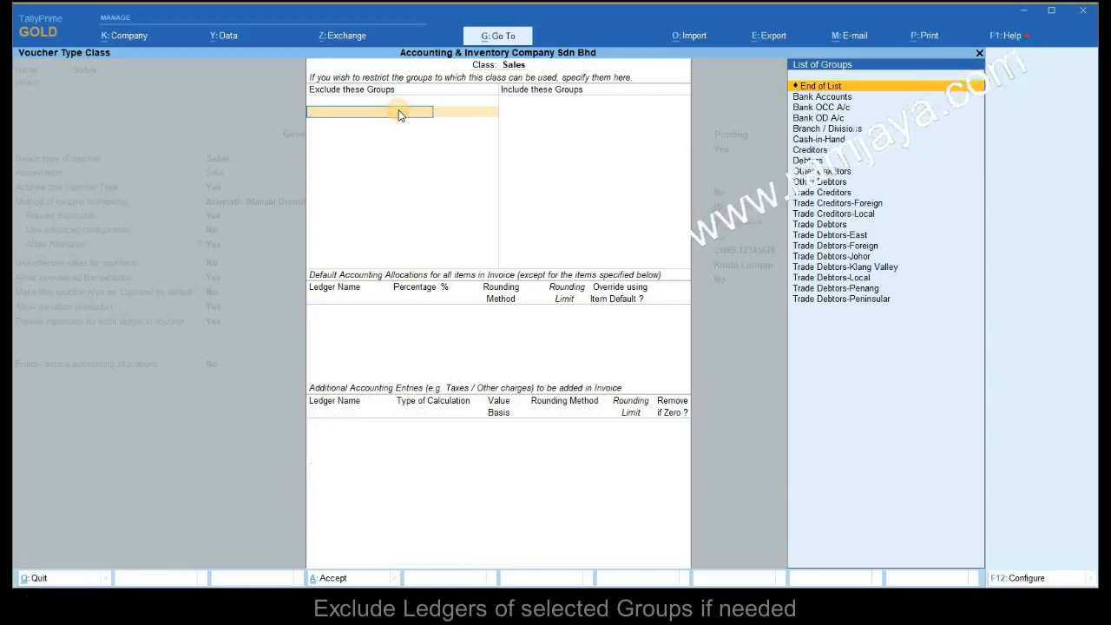
Leave the class's group restrictions empty and allocate all items to Sales-Local at 100 %, with Override using Item Default set to Yes.
key(Return)
key(Return)
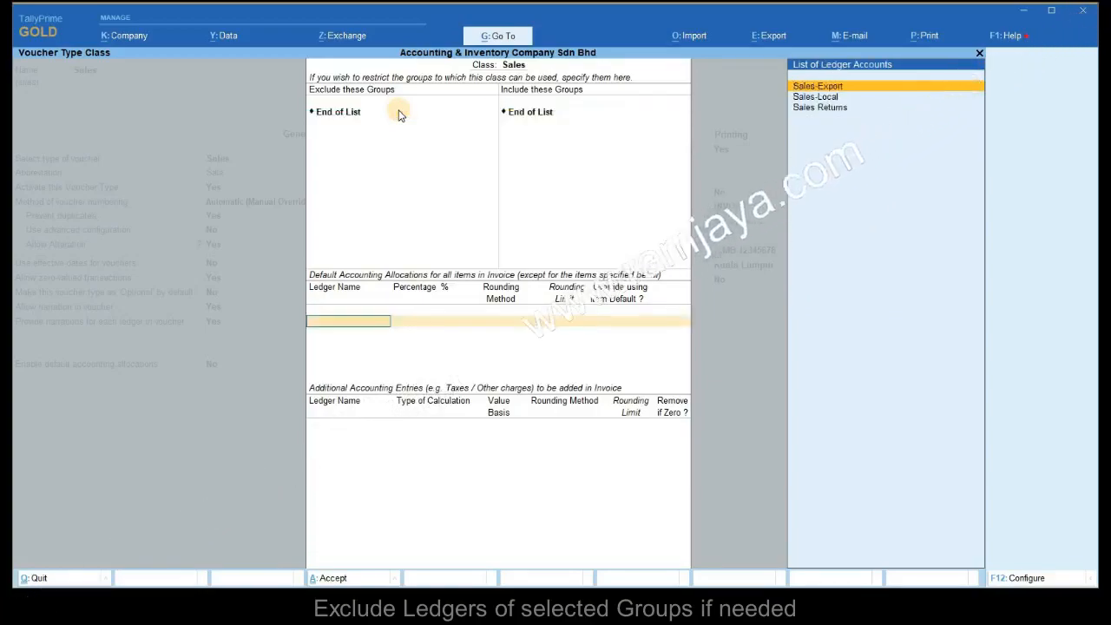
click(838, 98)
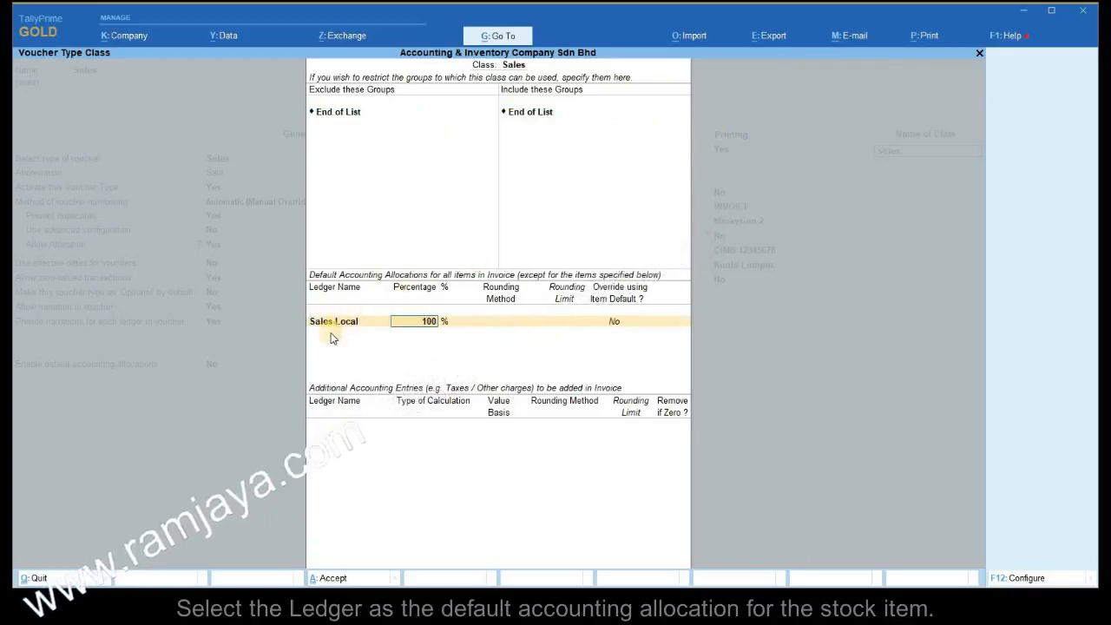
click(609, 320)
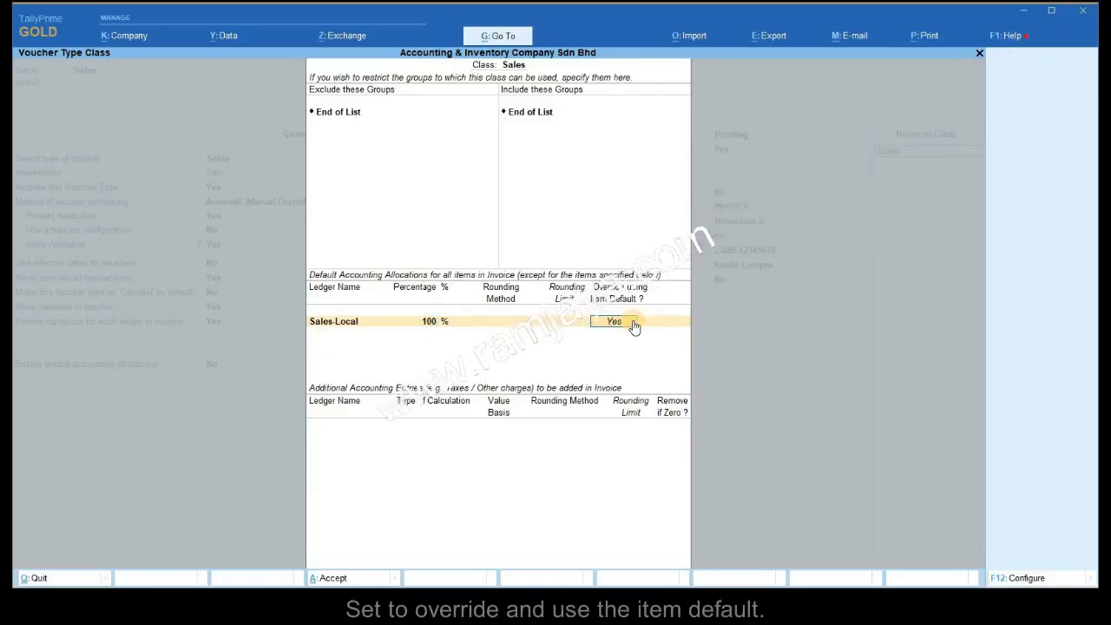
key(Return)
Add Packing & Forwarding as an additional accounting entry, calculated As User Defined Value and removed if zero.
text(P)
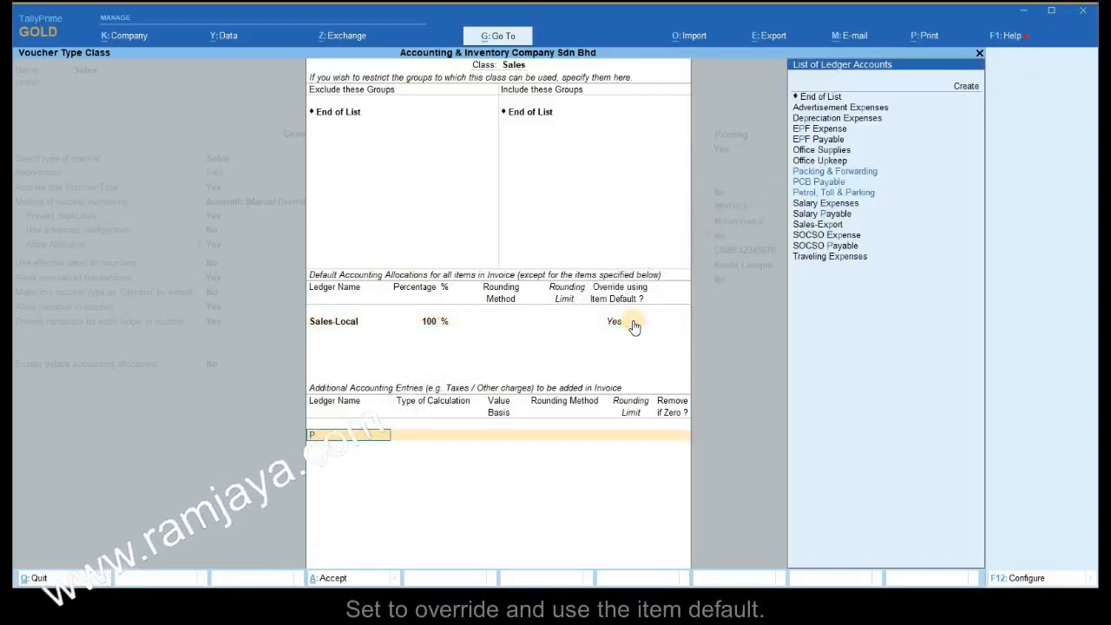
key(Return)
key(Down)
key(Down)
key(Down)
key(Down)
key(Return)
key(Return)
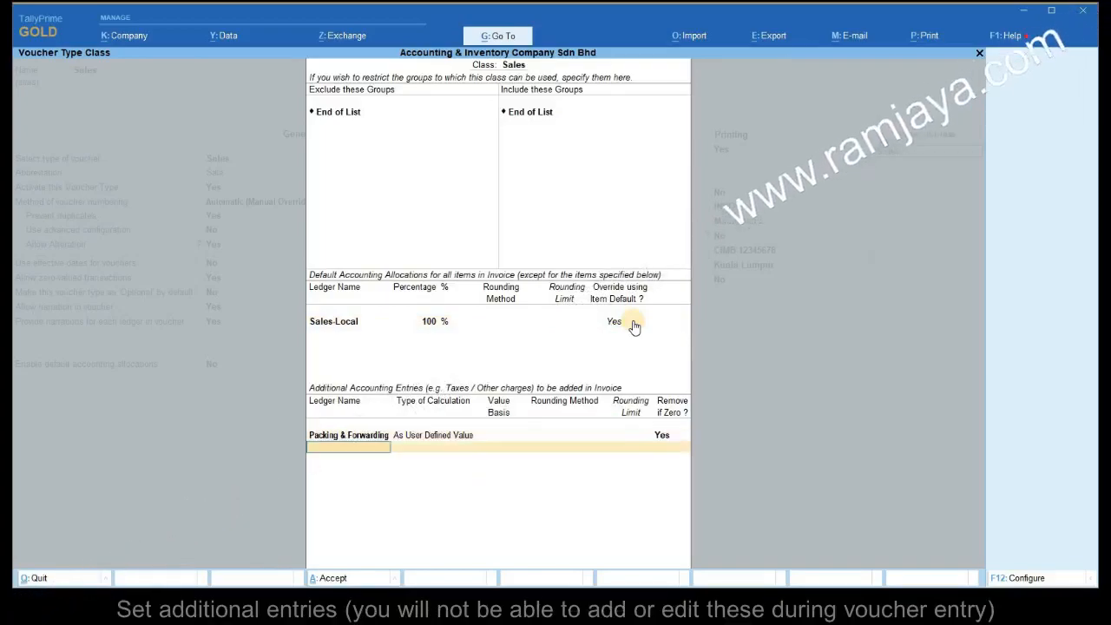
Add Sales Discount as a second additional entry, calculated As User Defined Value, with Remove if Zero set to Yes.
key(Return)
key(Down)
key(Down)
key(Down)
key(Down)
key(Return)
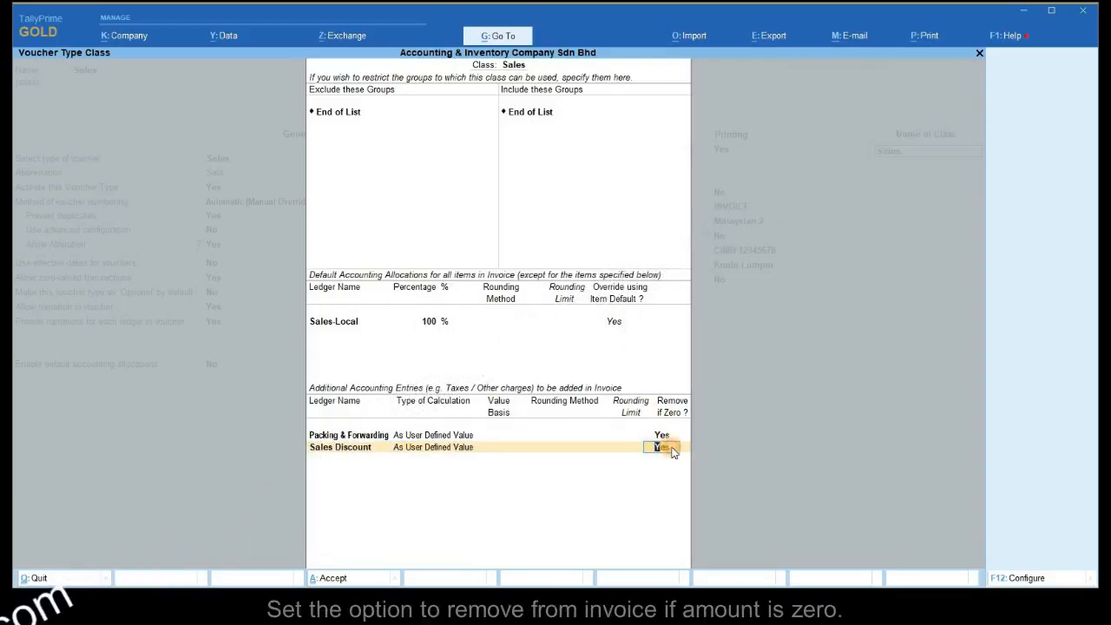
key(y)
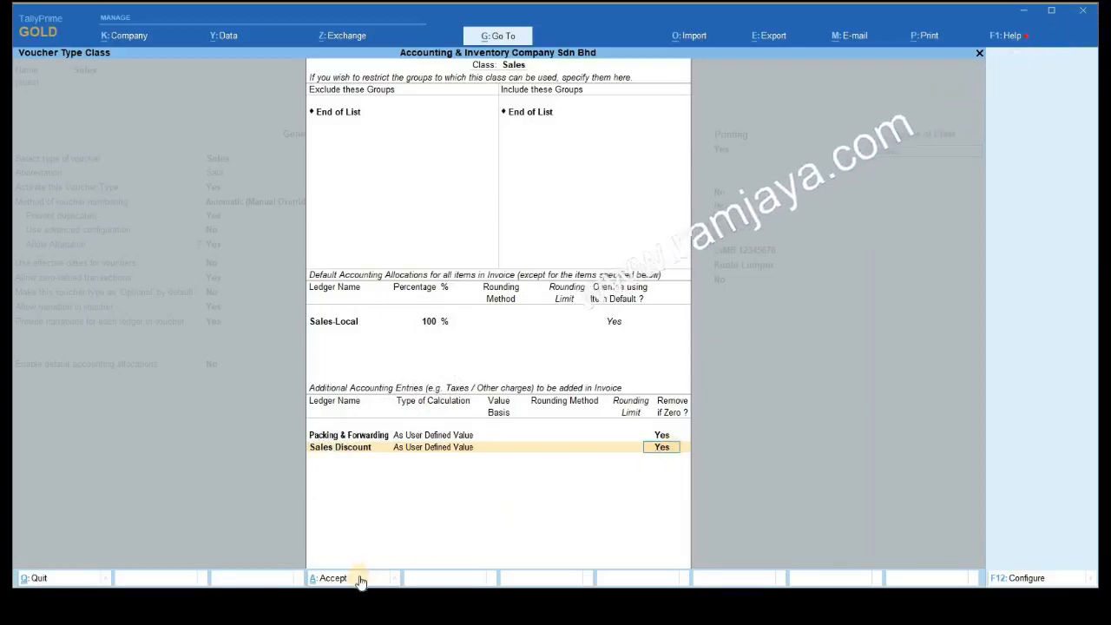
Save the Sales class and the altered voucher type, and return to the sales voucher.
click(333, 578)
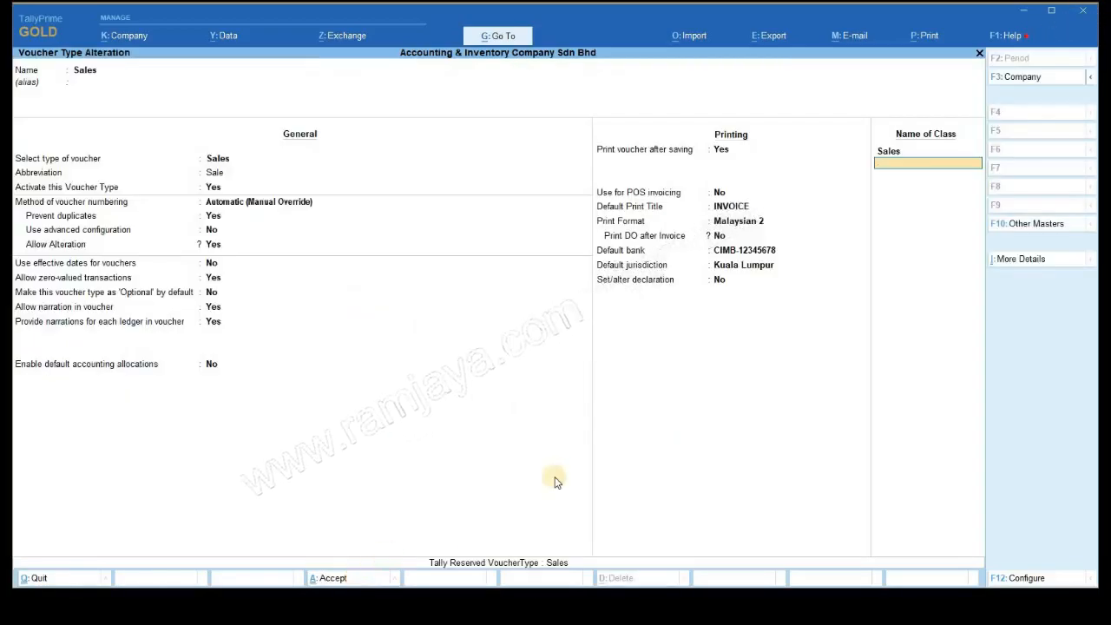
click(376, 579)
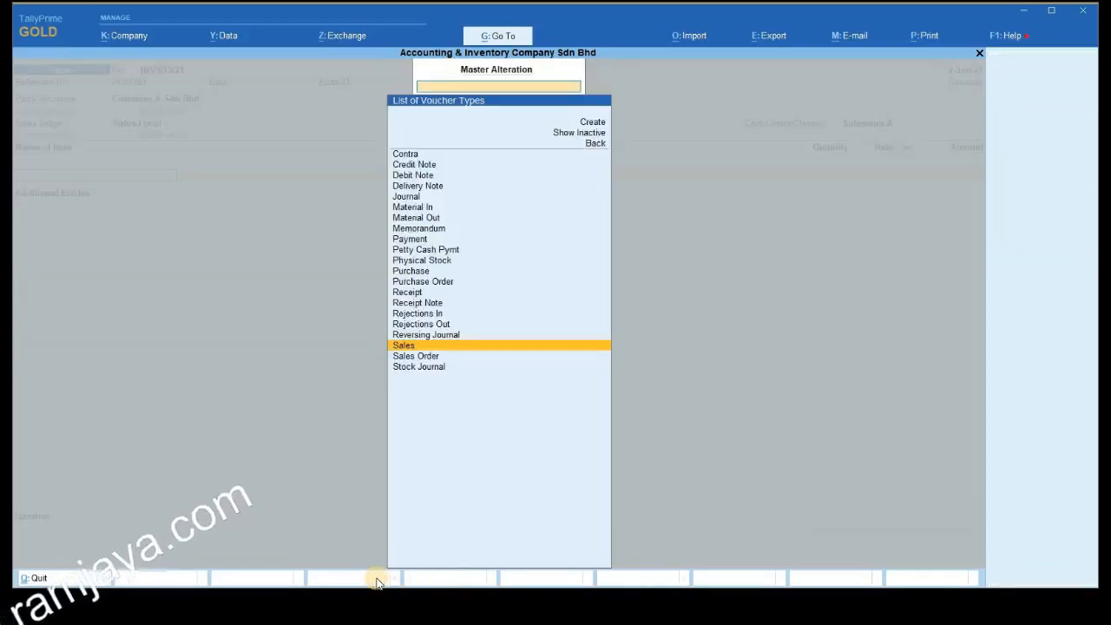
key(Return)
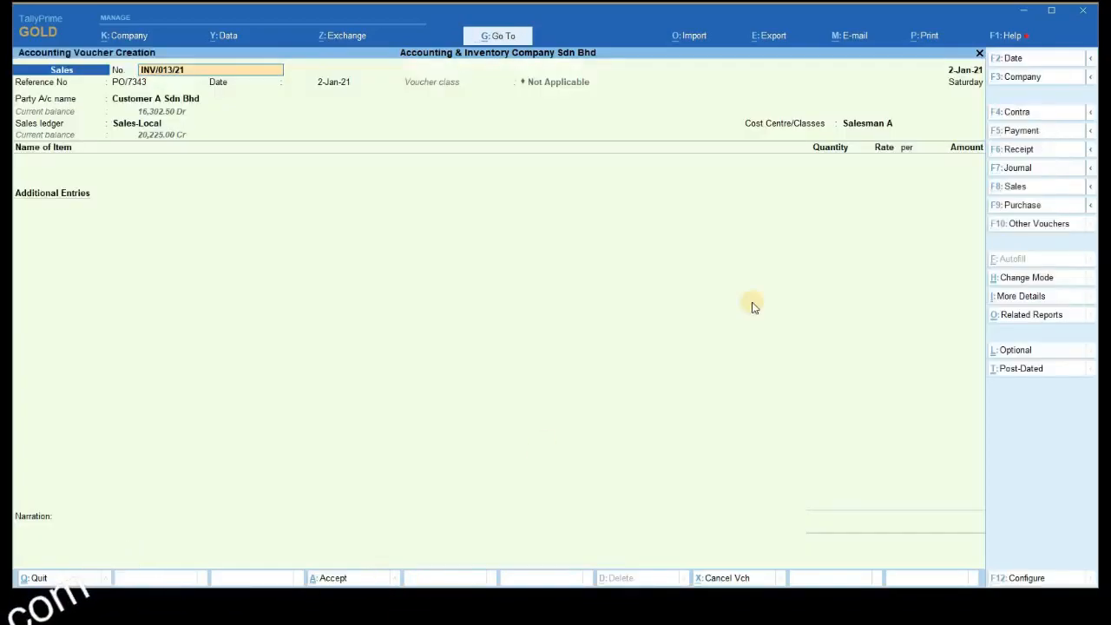
Apply the voucher class Sales and the cost centre Salesman A to the voucher, and go to its item entry.
click(1014, 188)
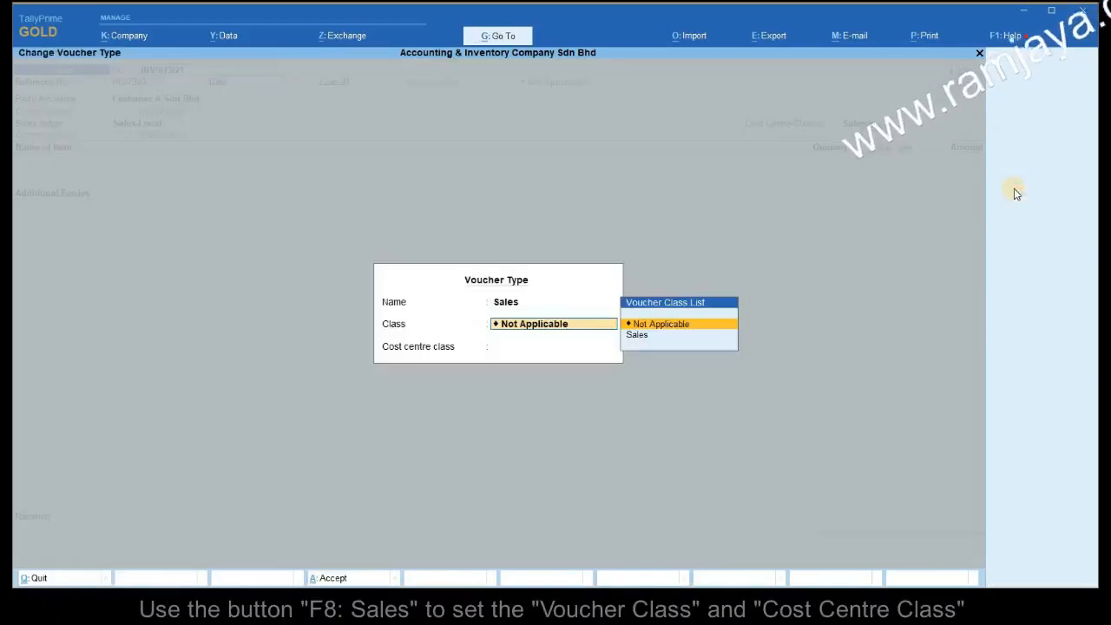
click(653, 336)
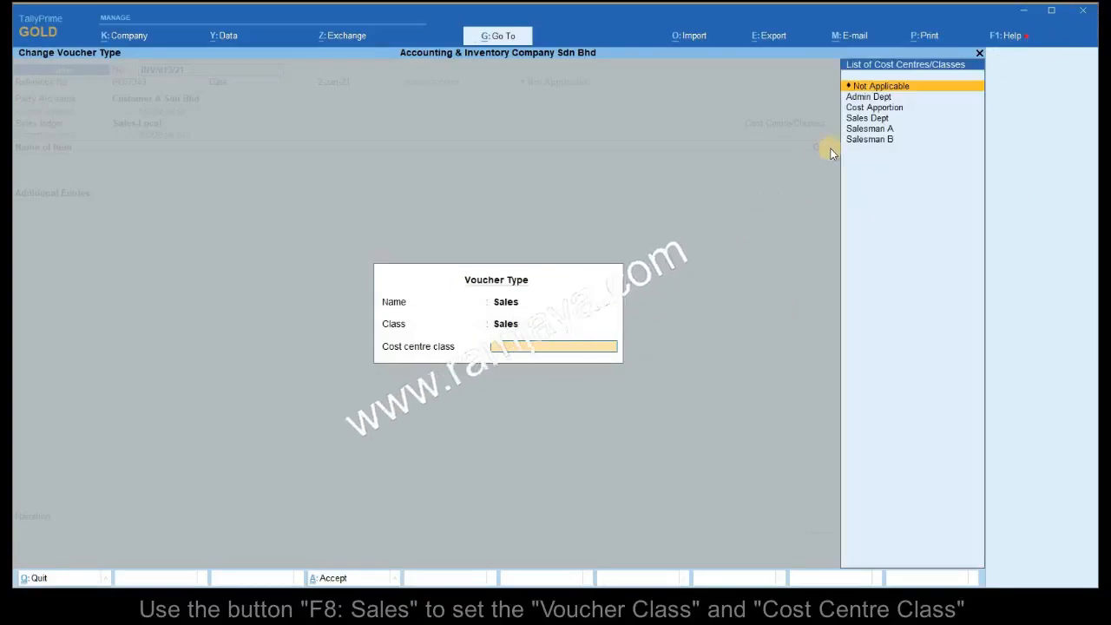
click(878, 131)
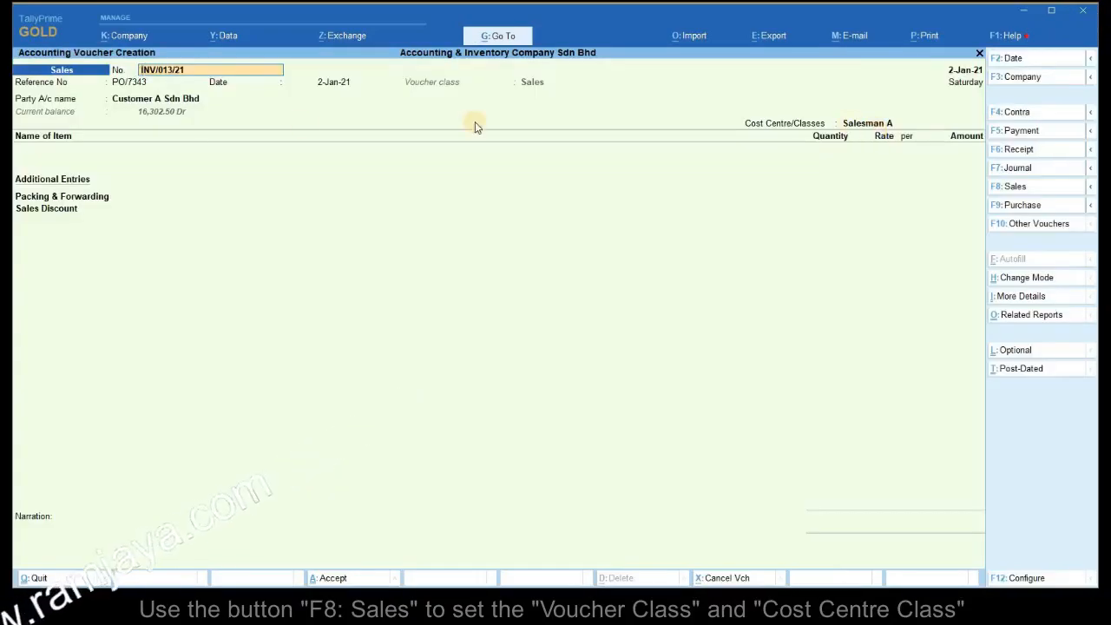
click(46, 154)
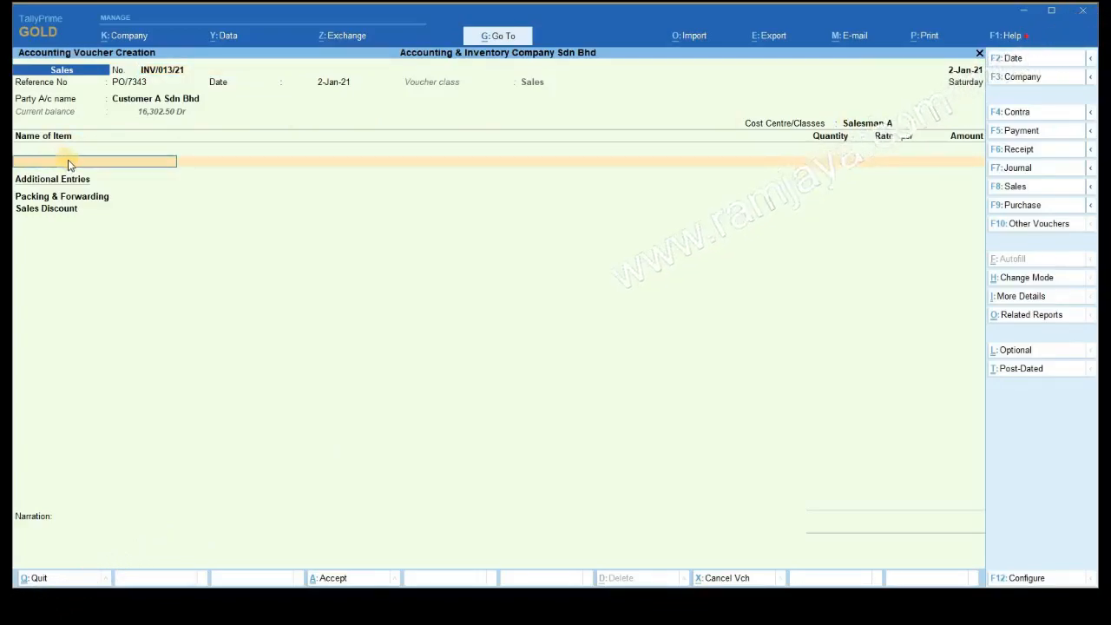
Switch the sales voucher to class Not Applicable with cost centre Salesman A, and choose Sales-Local as the sales ledger.
click(1042, 195)
click(652, 323)
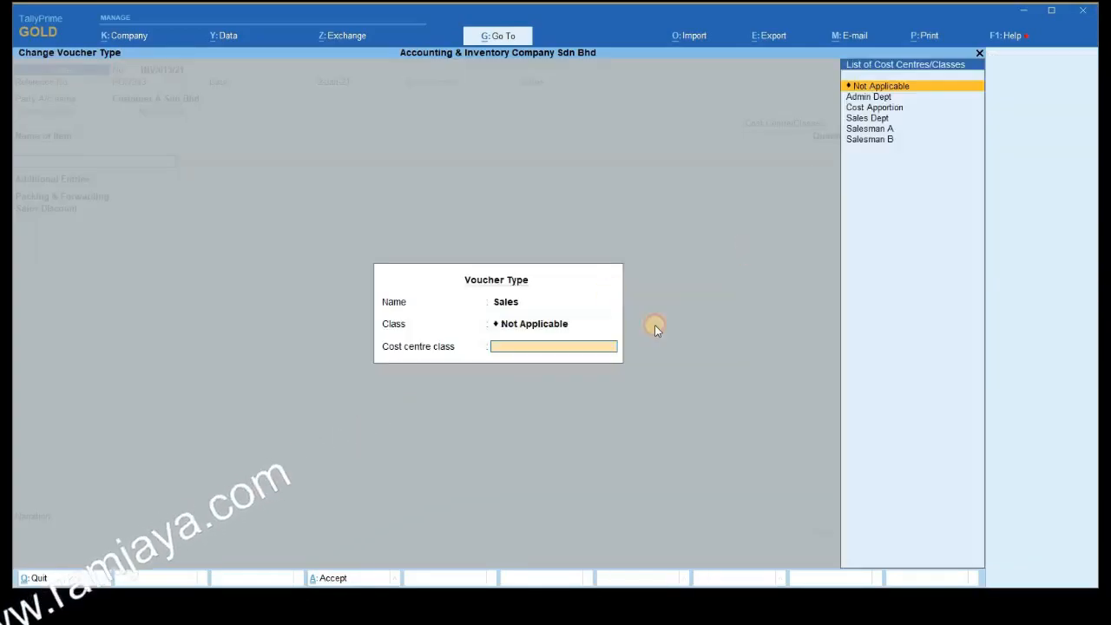
click(872, 128)
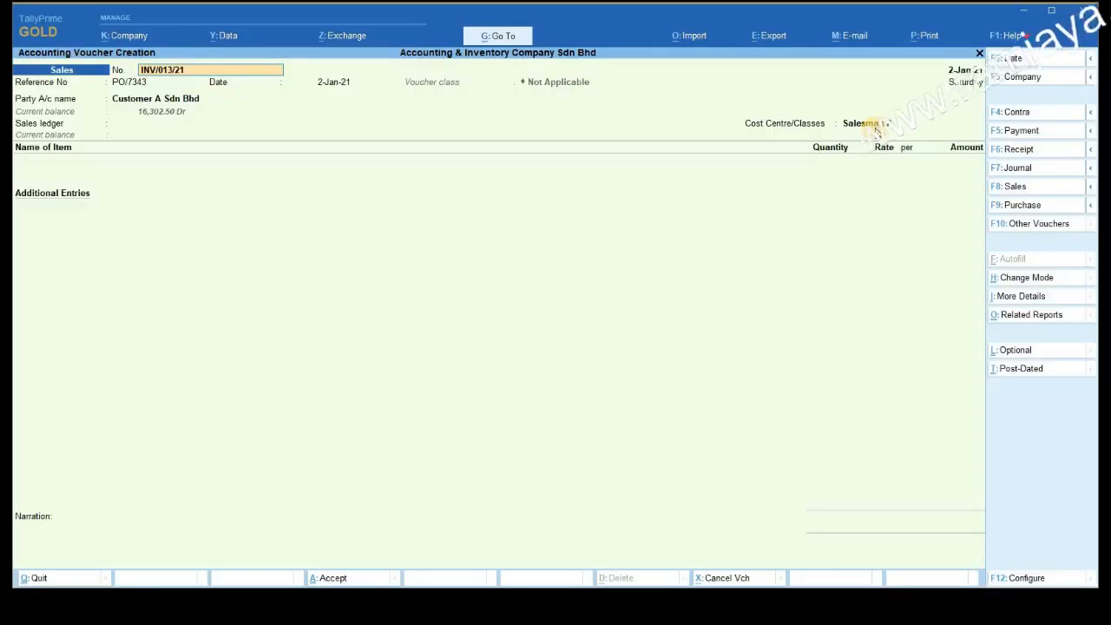
click(135, 126)
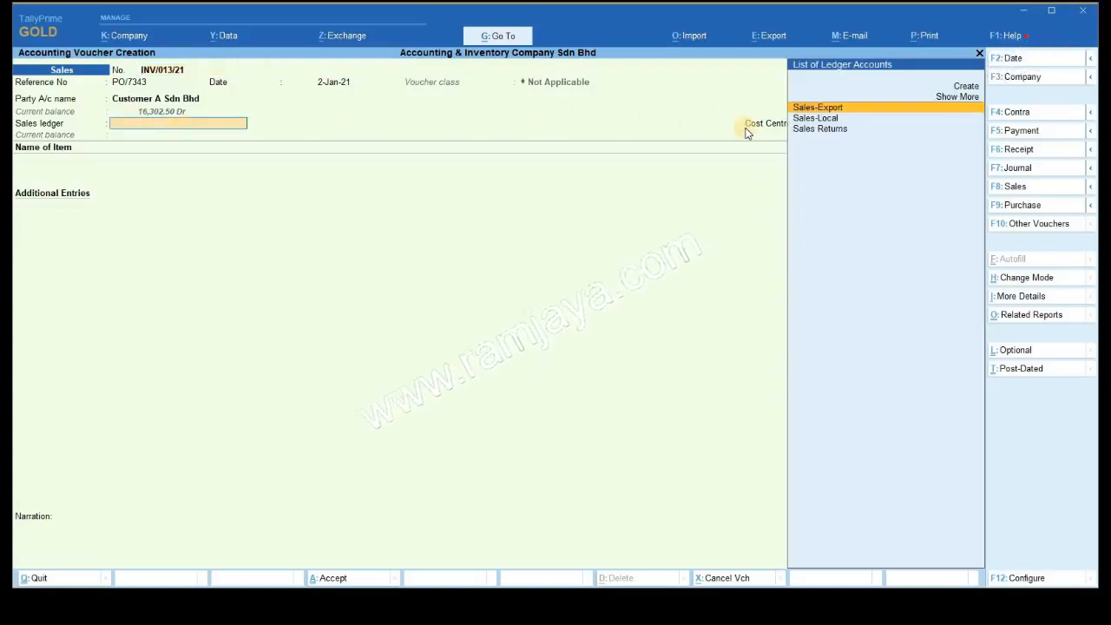
click(830, 118)
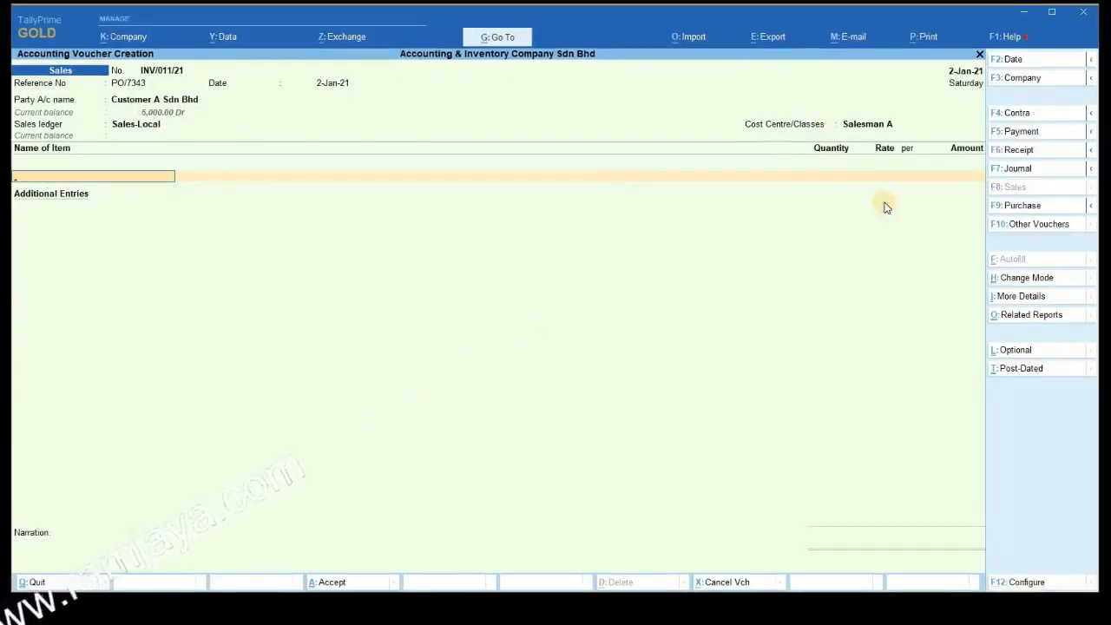
Add the stock item Dove Soap 50gms without a description, allocating 4000 pcs from Main Location at the default rate.
text(D)
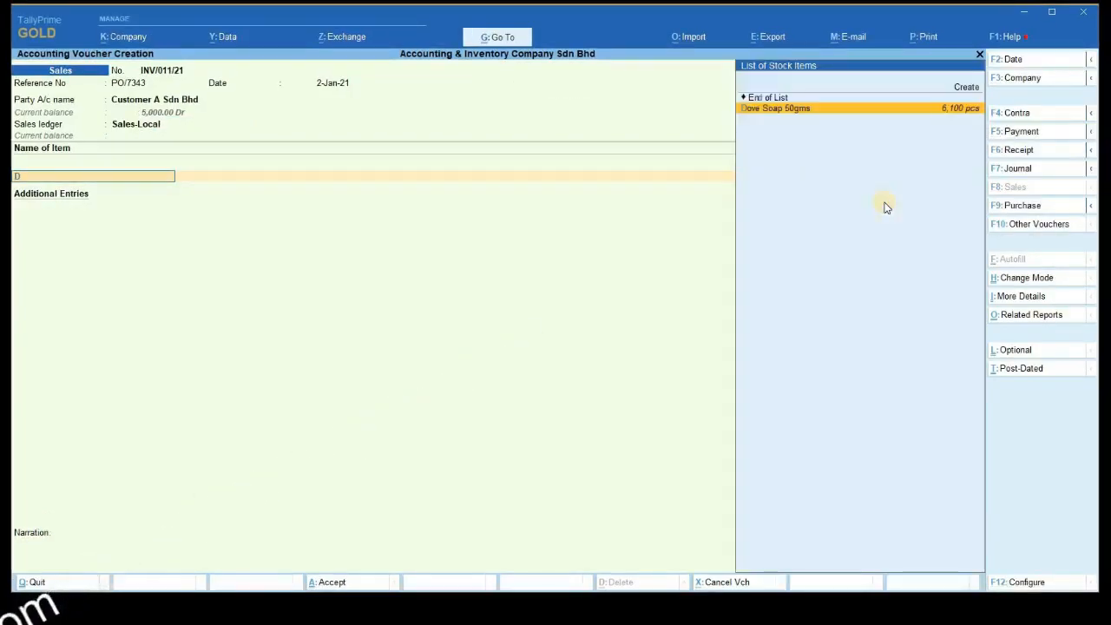
click(790, 115)
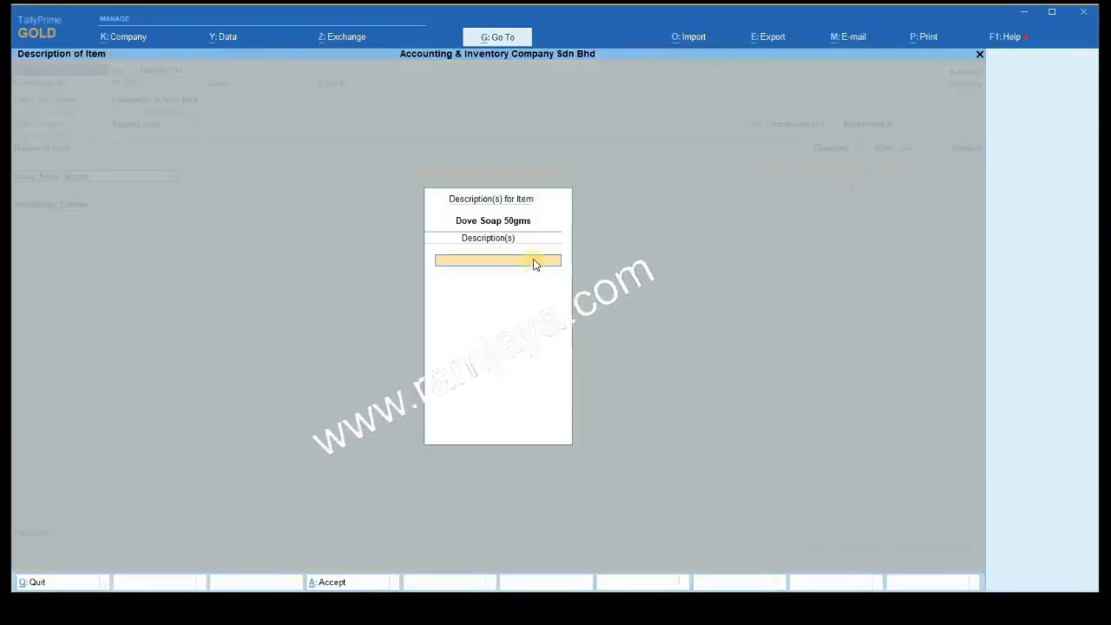
key(Return)
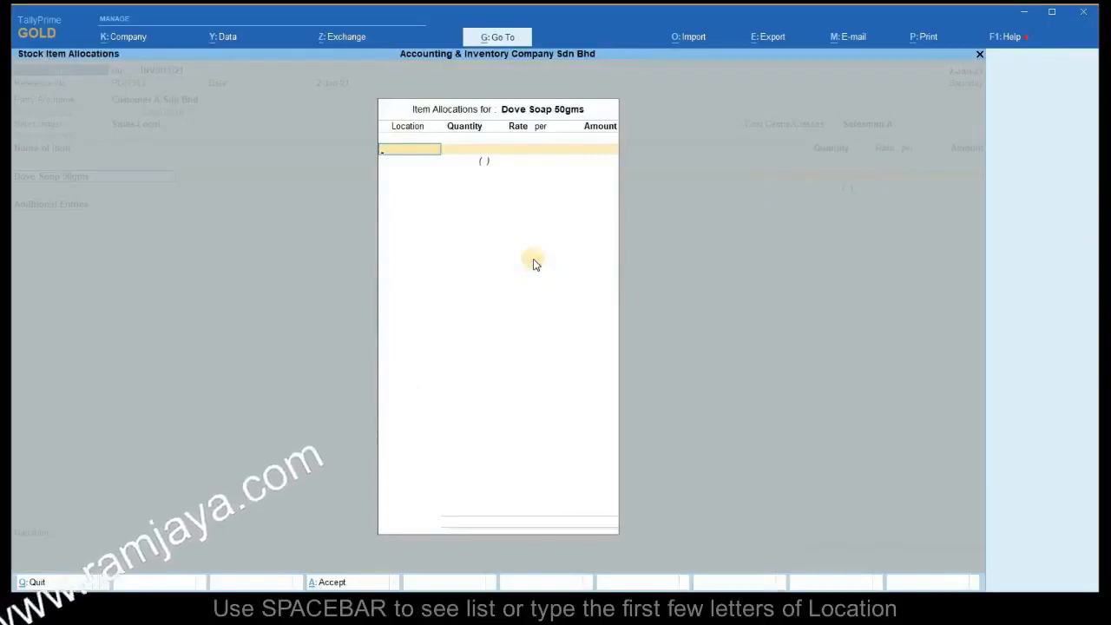
key(space)
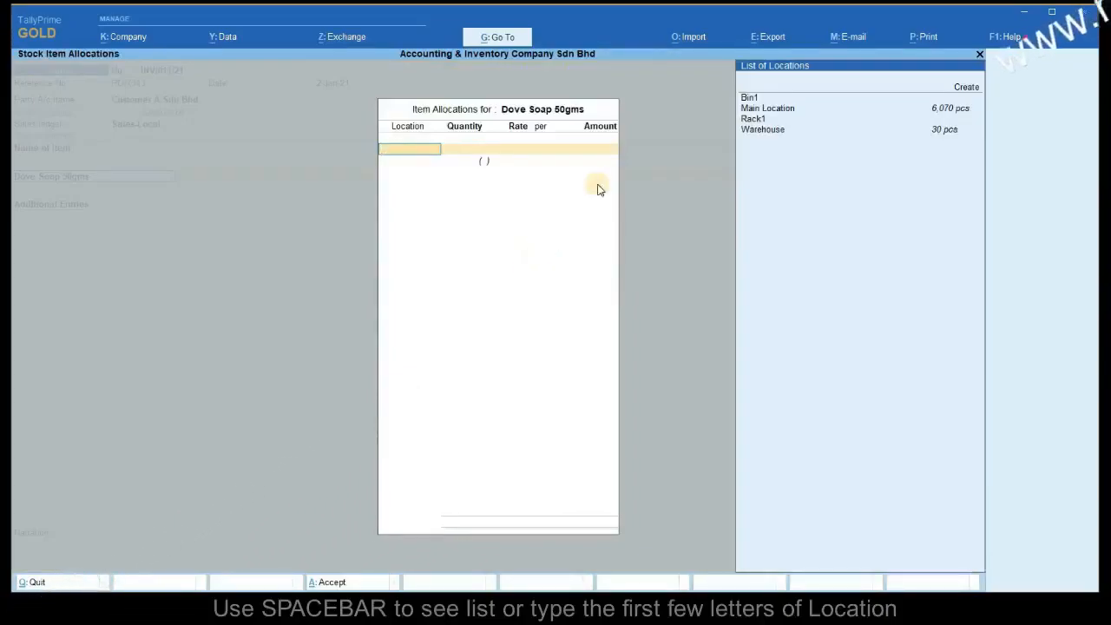
click(820, 111)
text(4000)
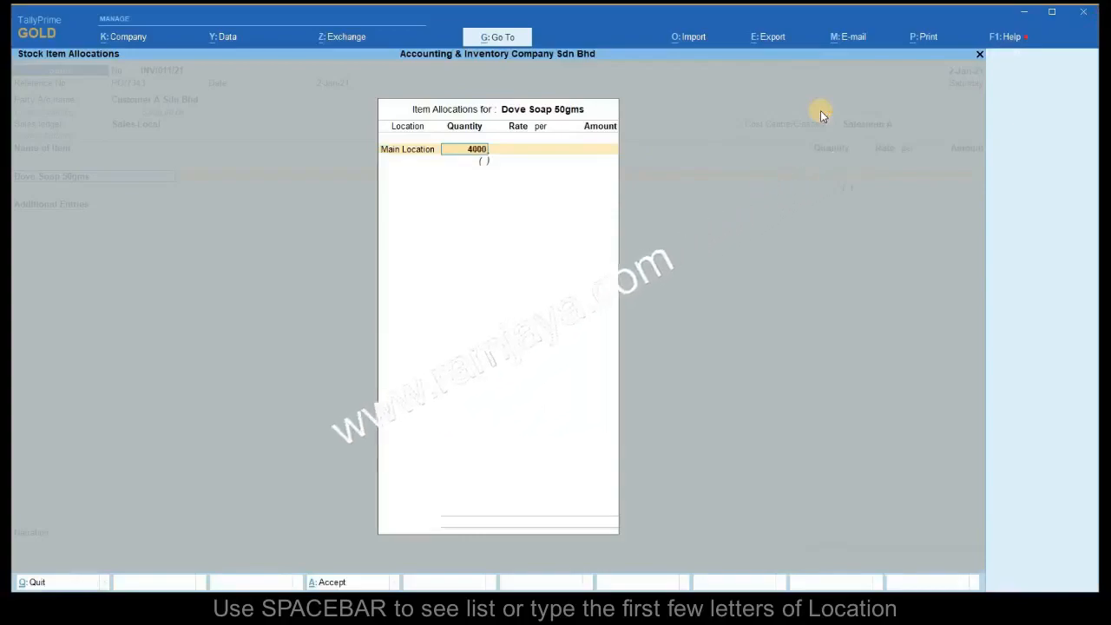
key(Return)
key(Return)
key(Return)
key(Return)
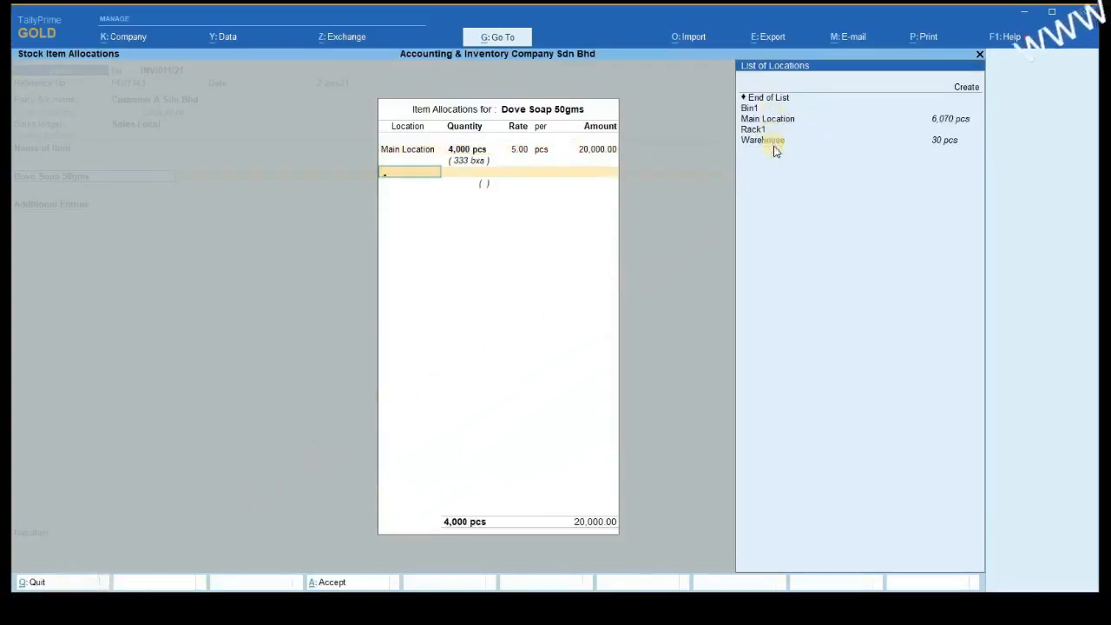
click(811, 100)
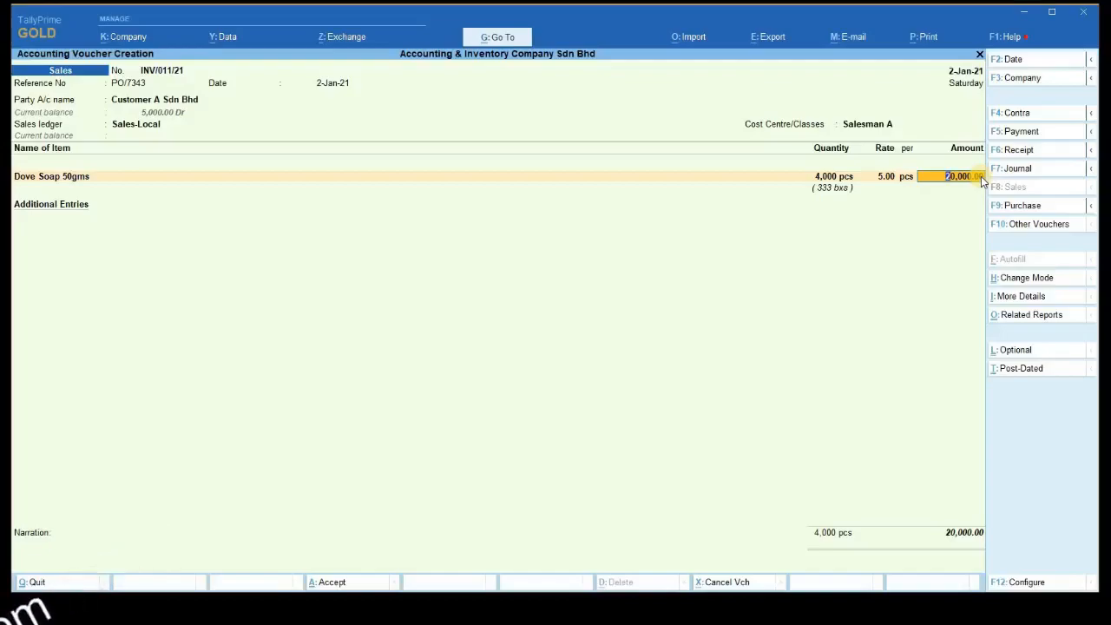
key(Return)
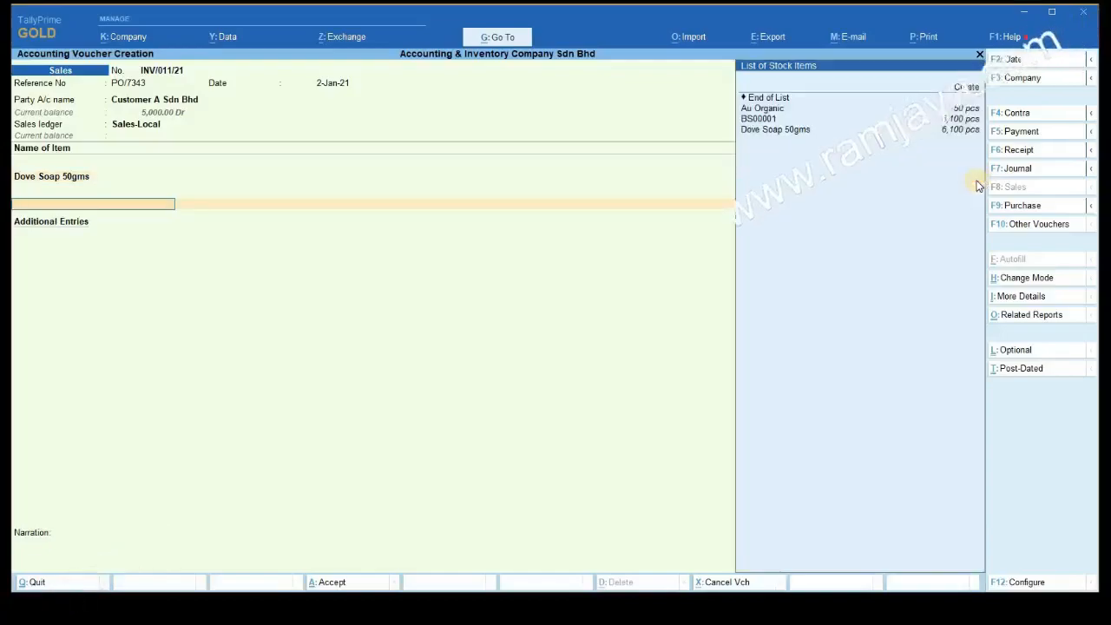
Add the stock item Au Organic without a description, allocating 30 pcs from Main Location at the default rate.
key(Down)
key(Return)
key(Return)
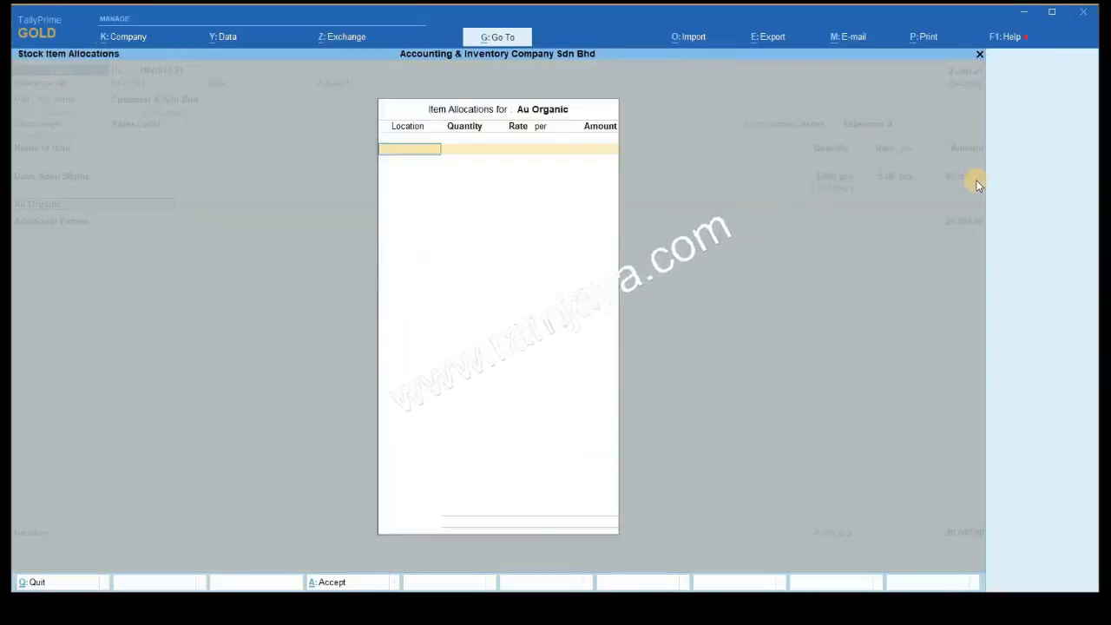
key(Return)
text(30)
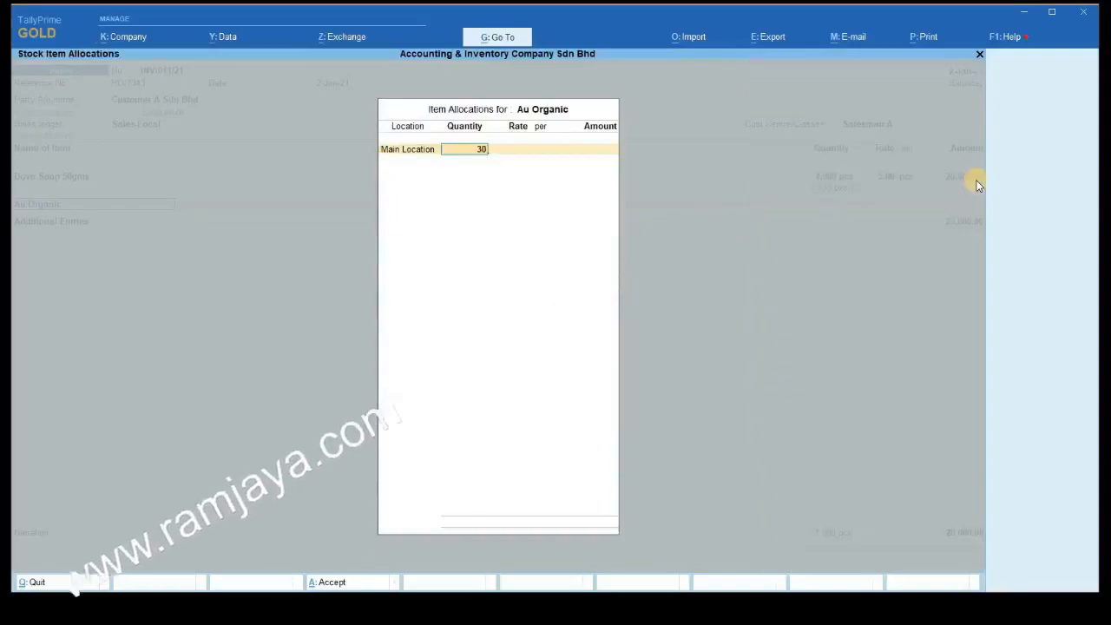
key(Return)
key(Return)
key(Return)
key(Return)
key(Return)
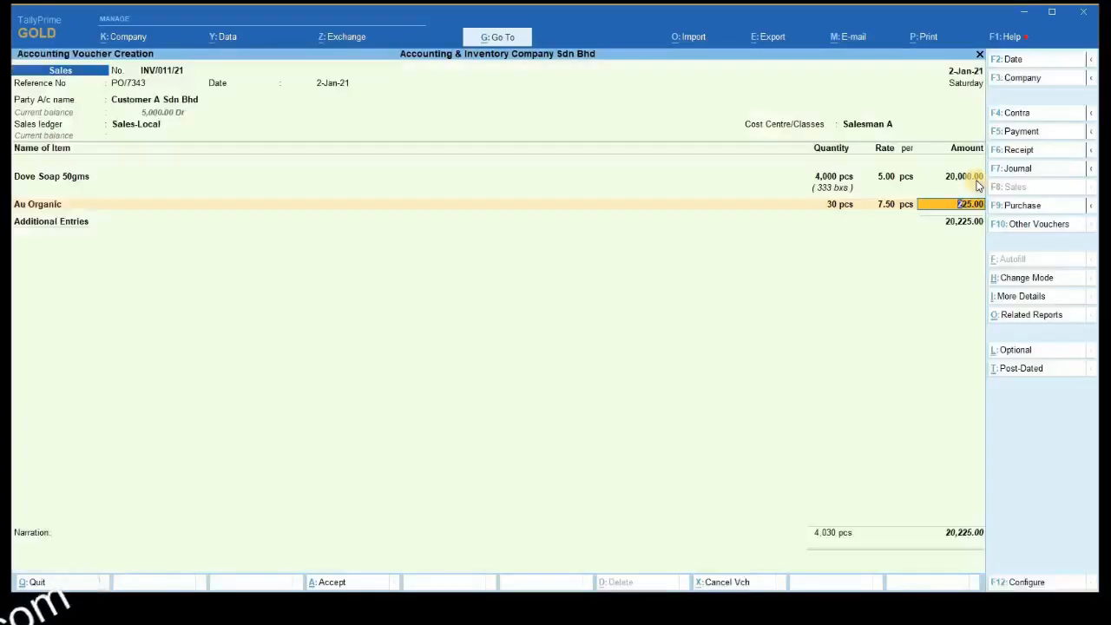
key(Return)
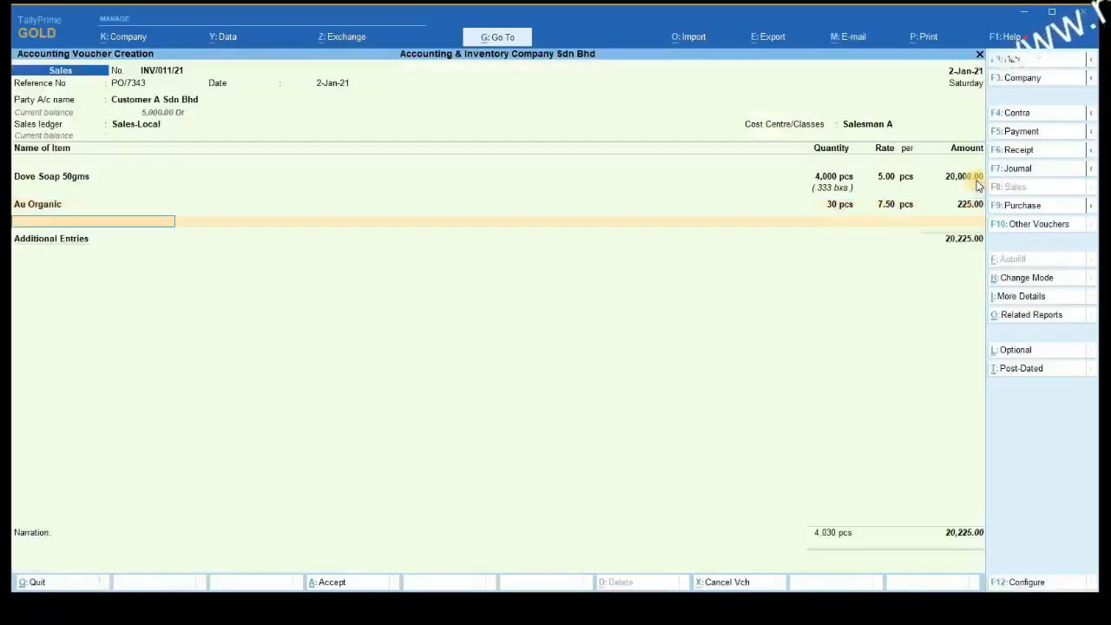
End the stock item list and add Packing & Forwarding of 500 as an additional entry.
click(142, 223)
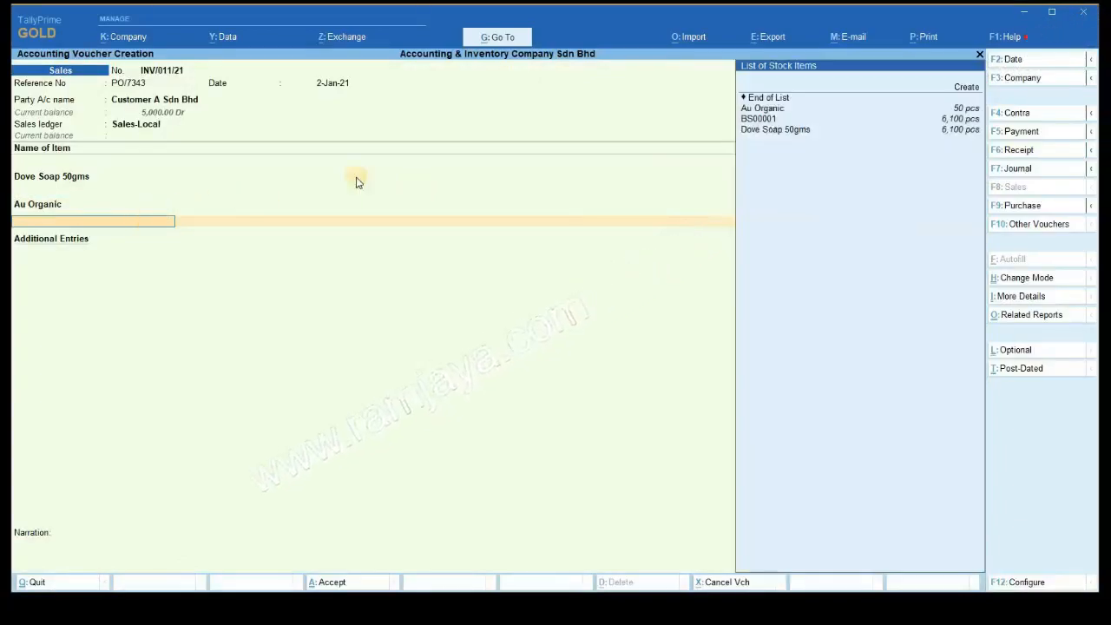
click(808, 102)
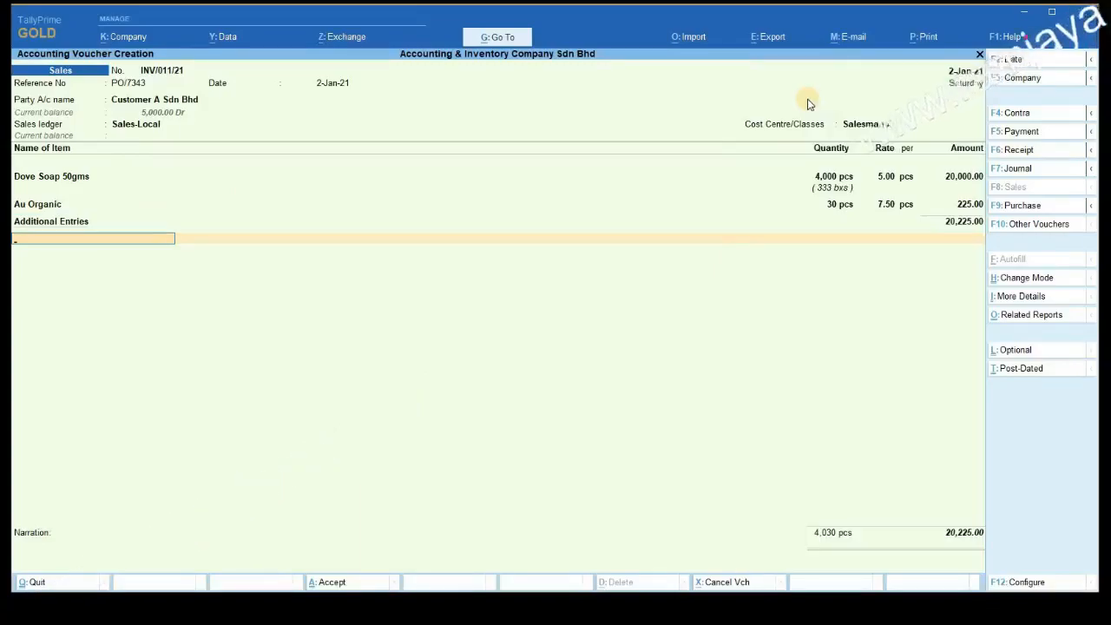
click(123, 240)
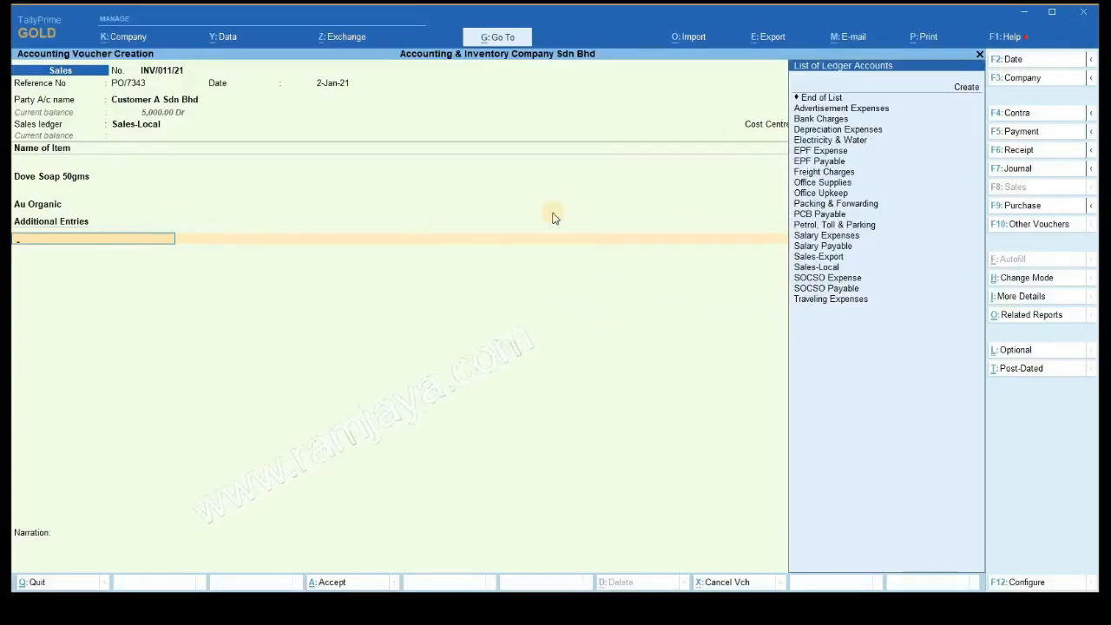
click(816, 206)
key(Return)
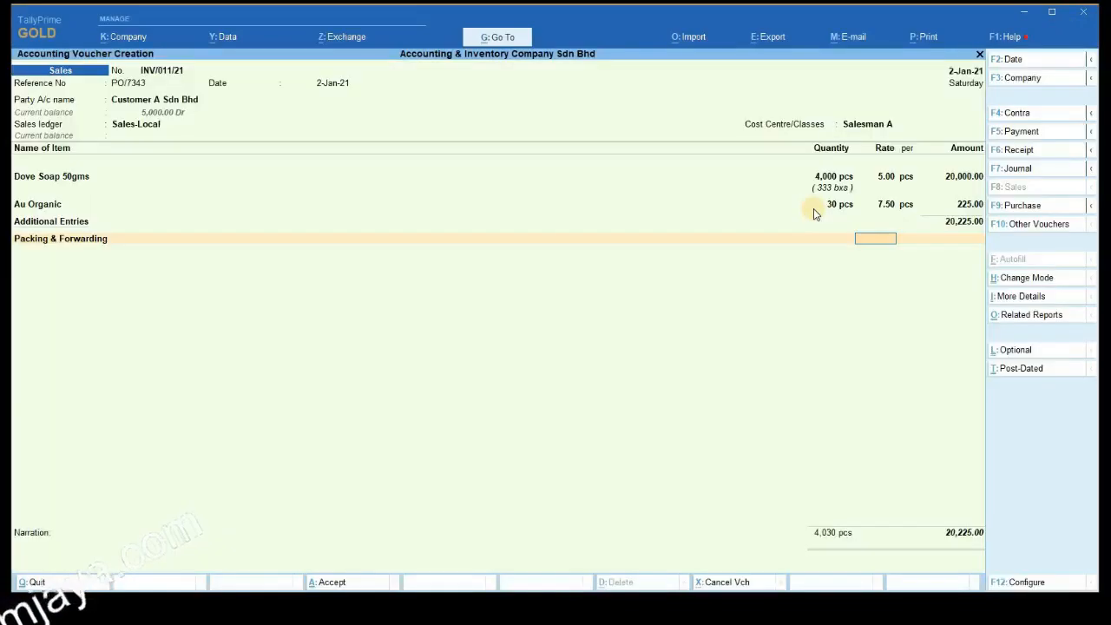
text(500)
key(Return)
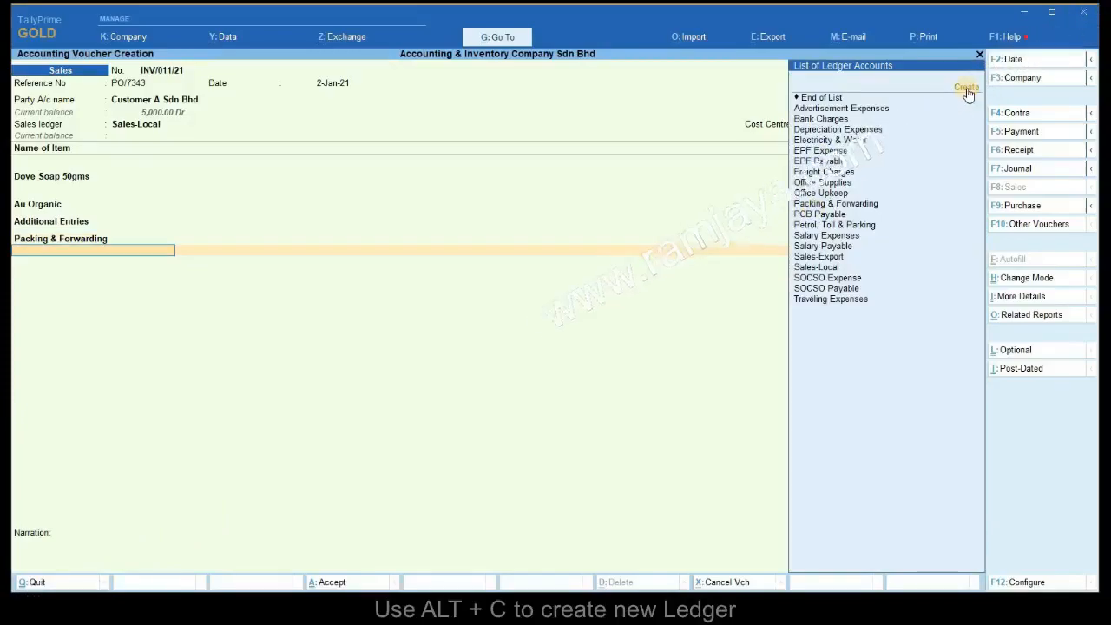
Create a Sales Discount ledger under Sales Accounts and enter it on the invoice as a 10% deduction.
click(967, 88)
text(Sales Discount)
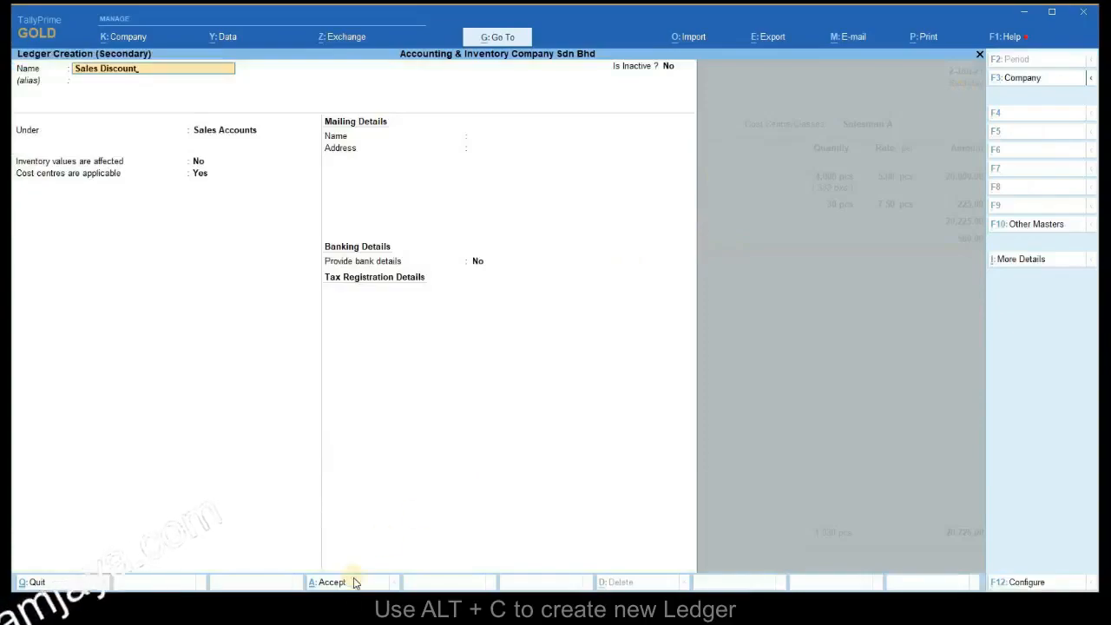
click(350, 583)
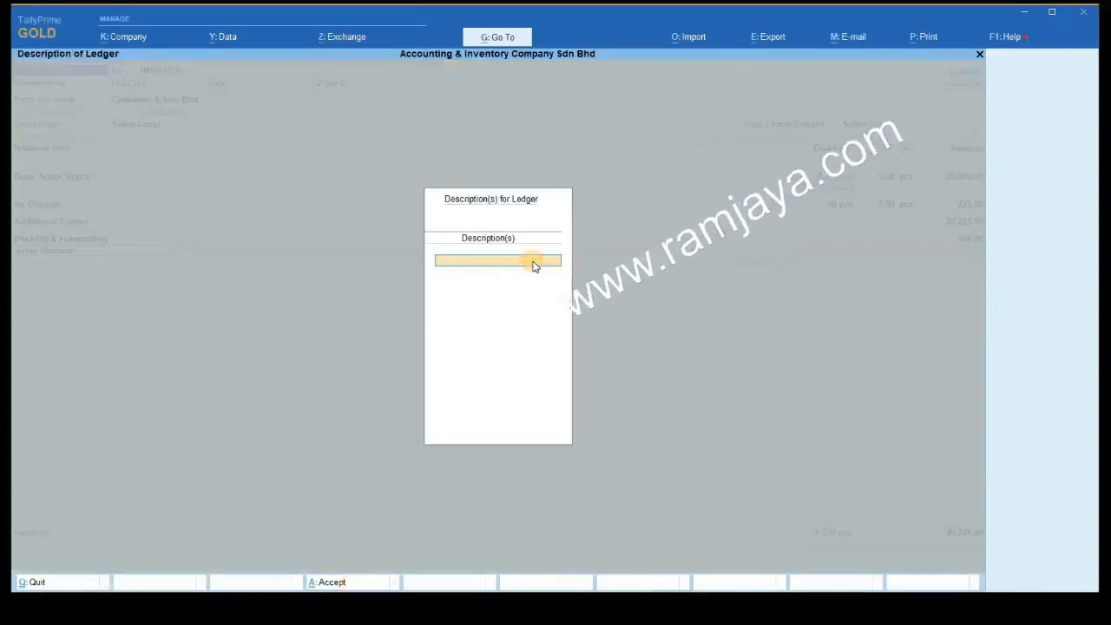
key(Return)
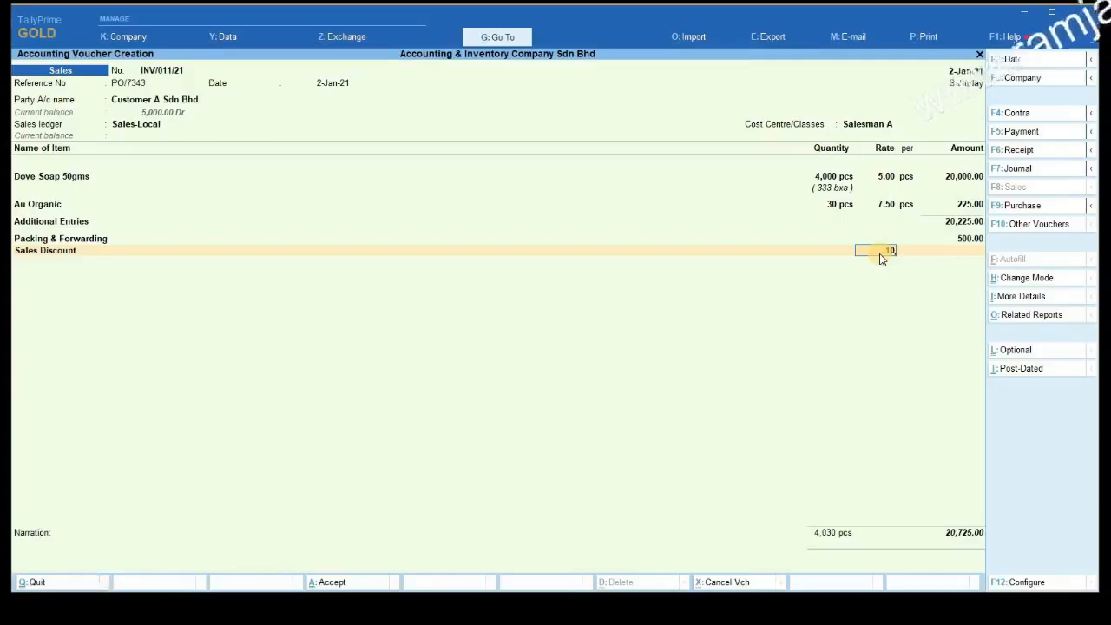
text(10)
key(Return)
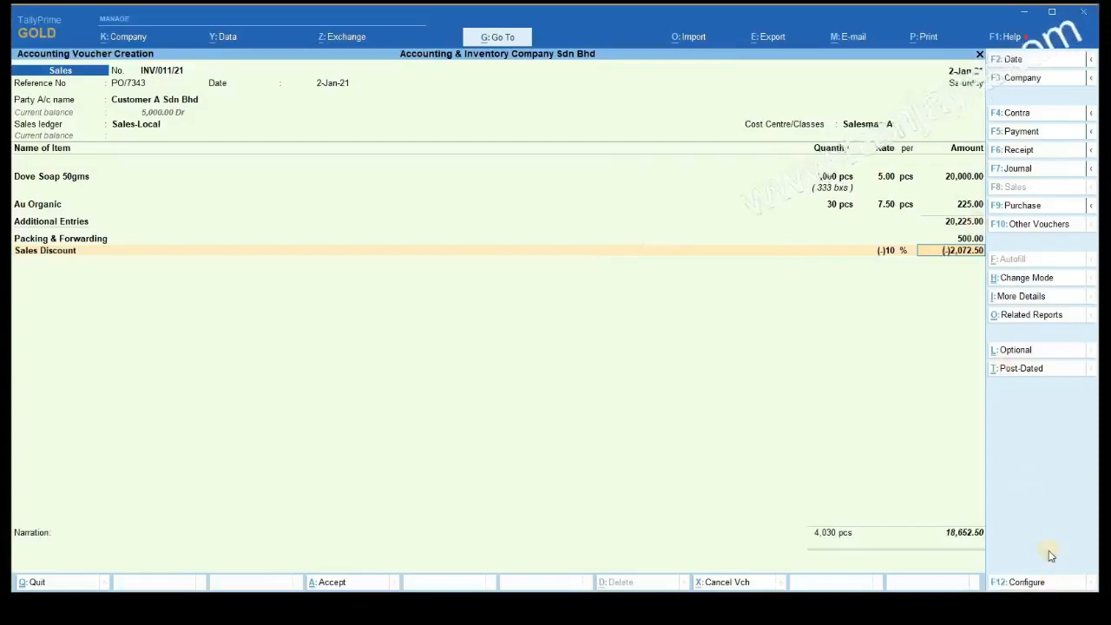
Set Calculate Tax on Current Subtotal to No in the voucher configuration, and end the list of additional entries.
click(1044, 580)
click(755, 212)
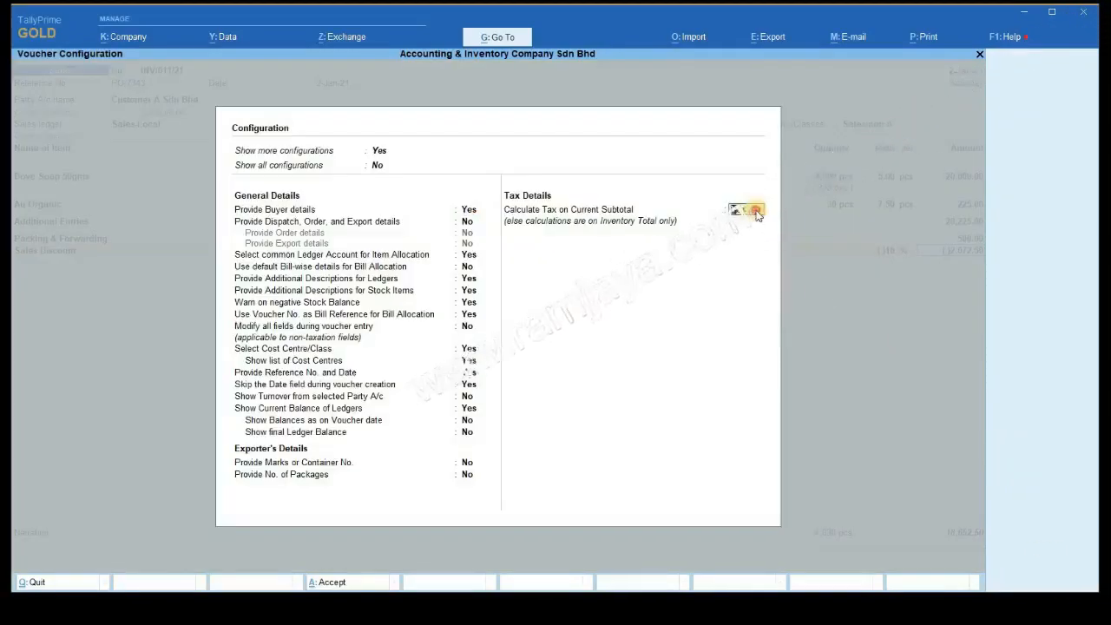
click(355, 583)
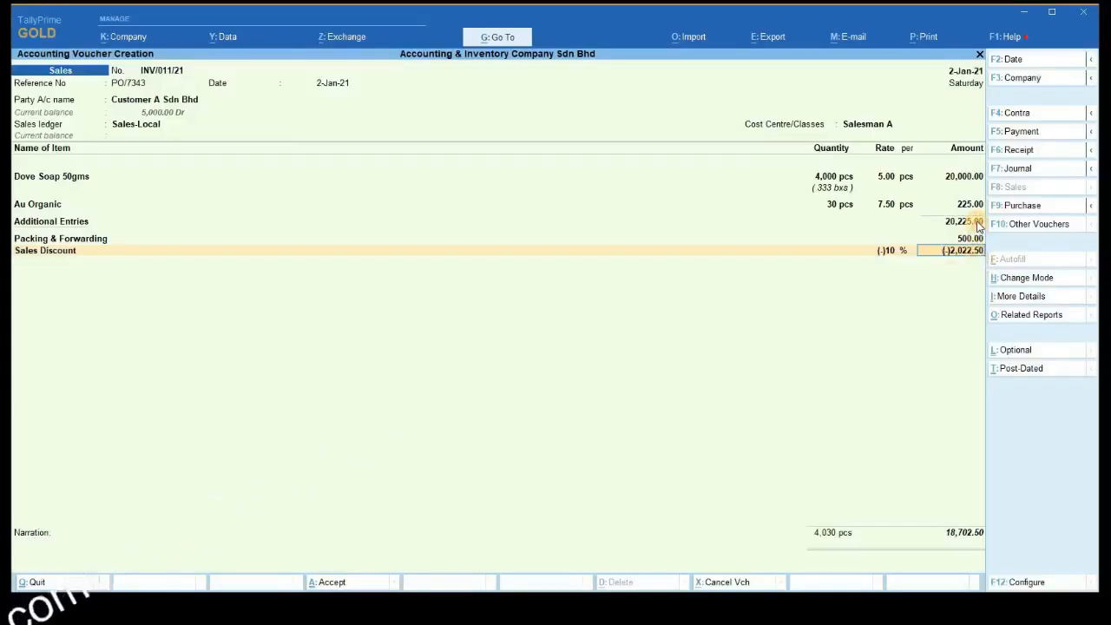
key(Return)
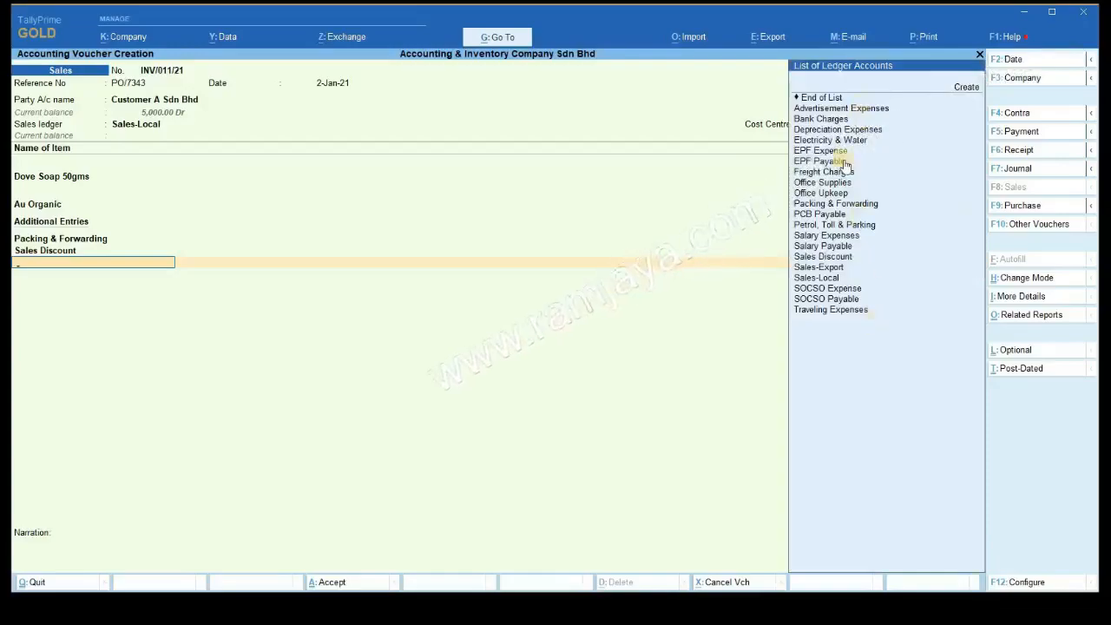
click(858, 99)
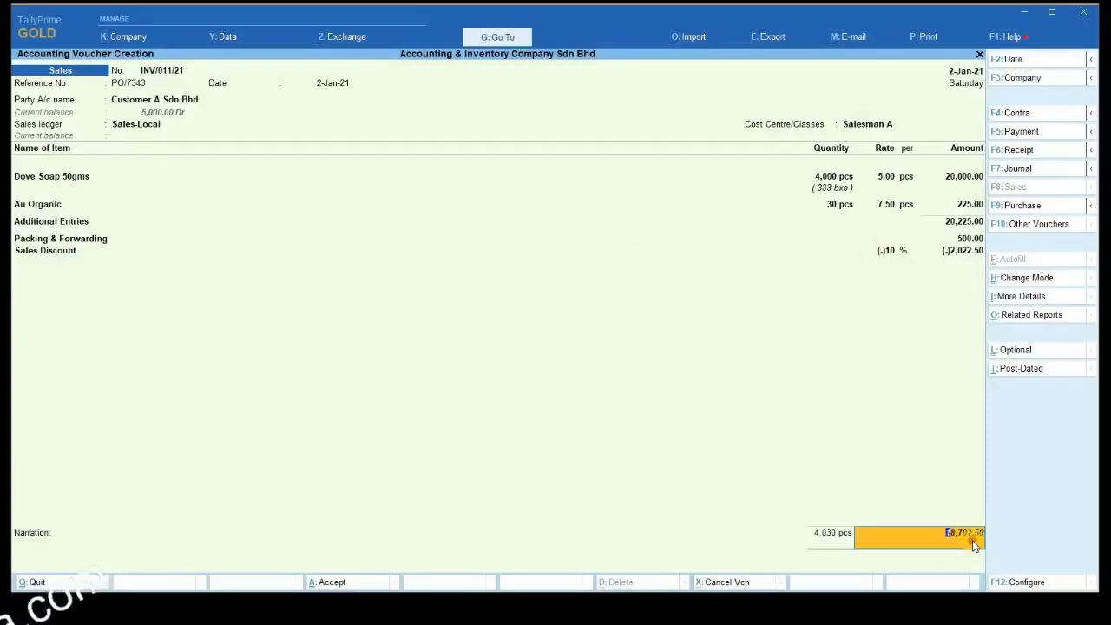
Allocate the invoice amount to a New Ref bill named INV/011/21 with 30 credit days.
key(Return)
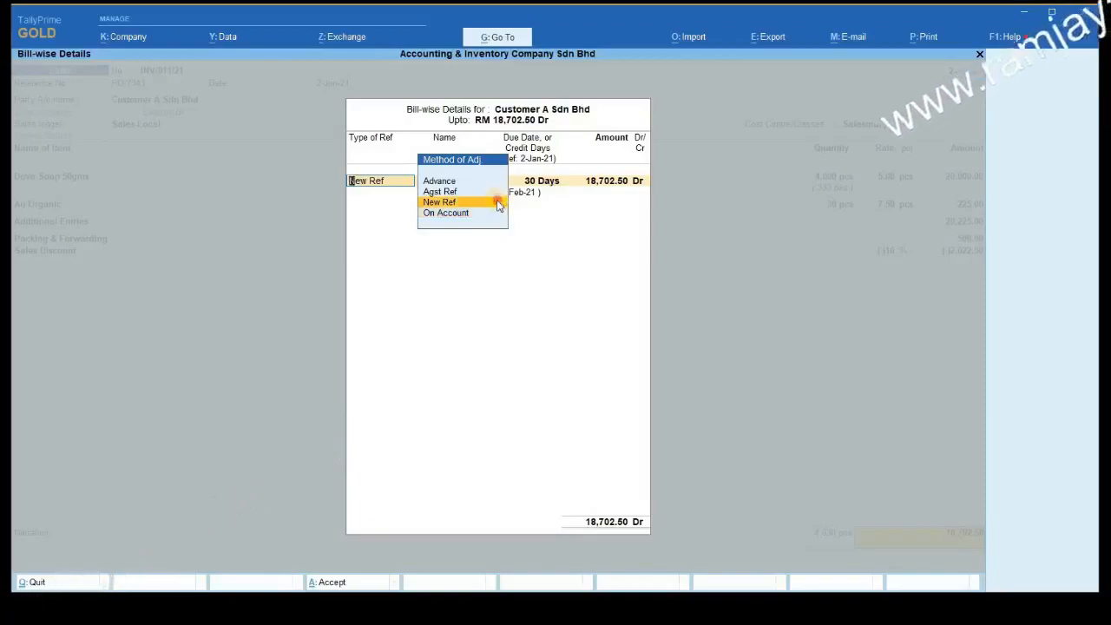
click(498, 202)
click(466, 184)
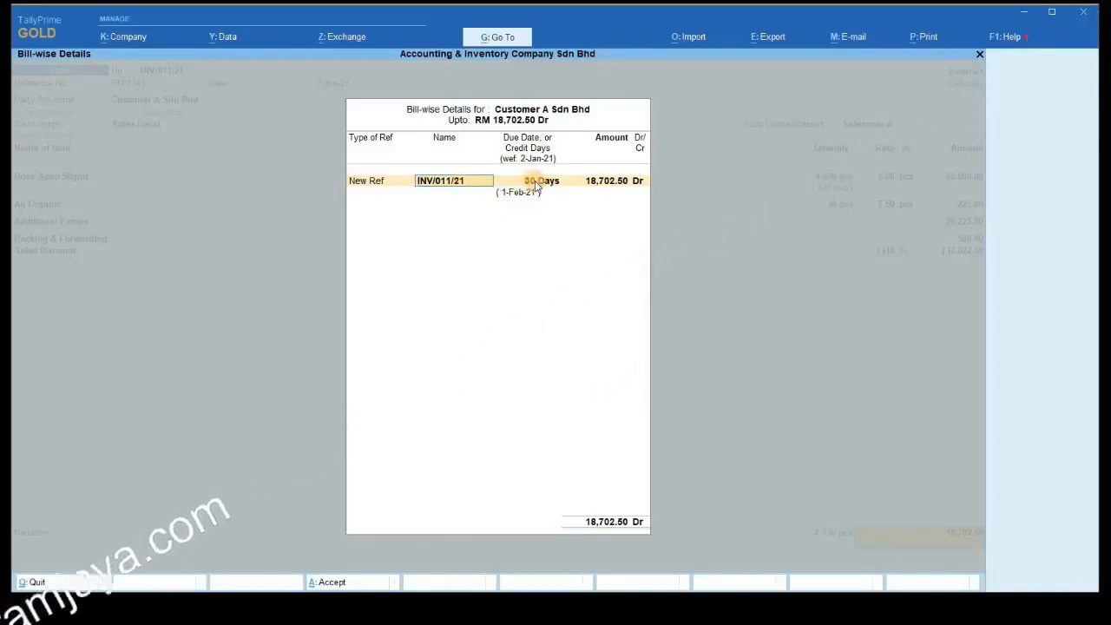
key(Return)
key(Return)
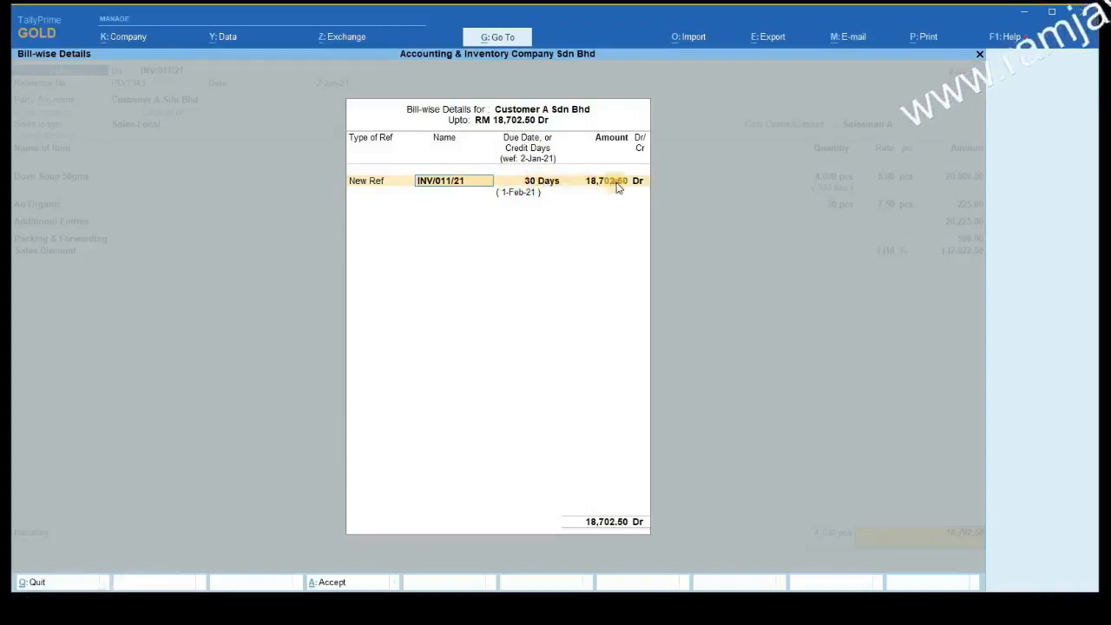
Accept the bill-wise details, leave the narration blank and save the sales voucher.
key(Return)
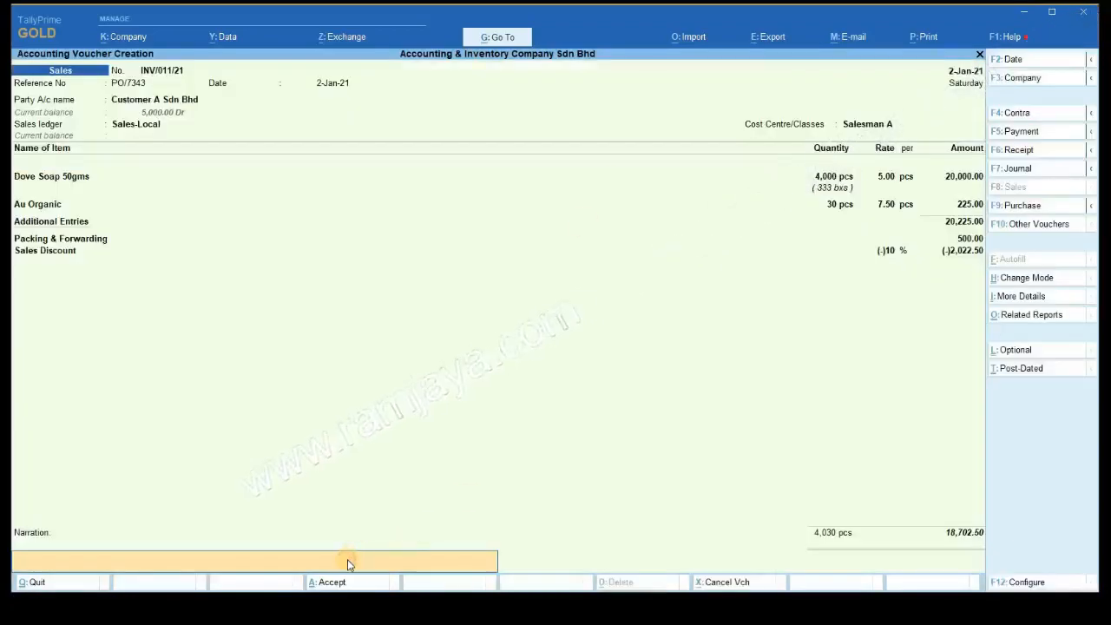
key(Return)
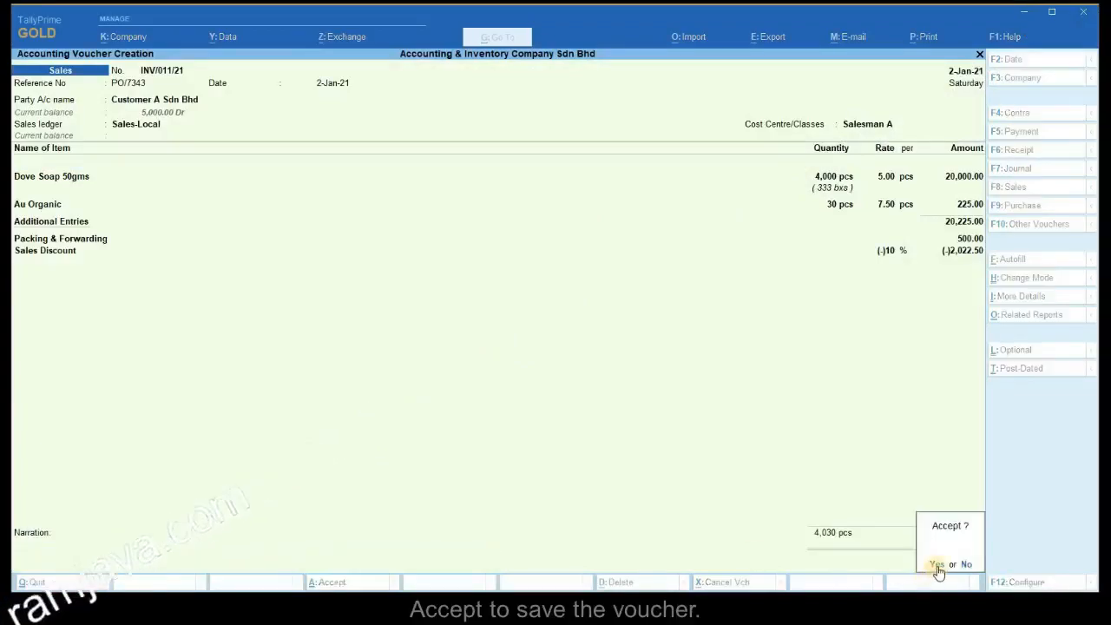
click(937, 566)
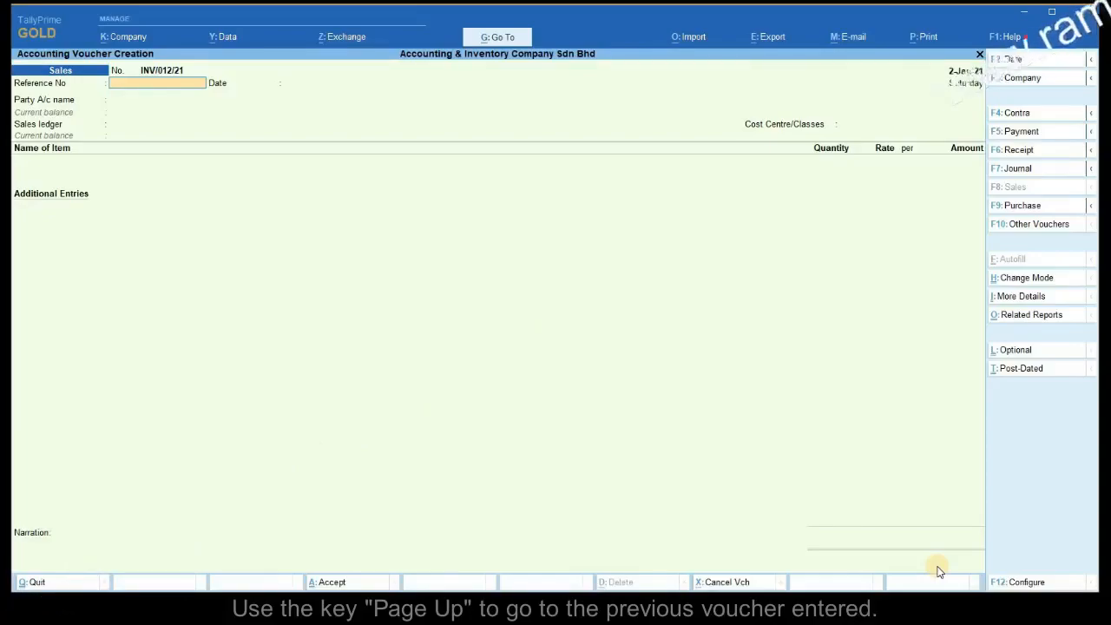
Review the previously entered sales voucher, and leave voucher creation for the Gateway of Tally.
key(Page_Up)
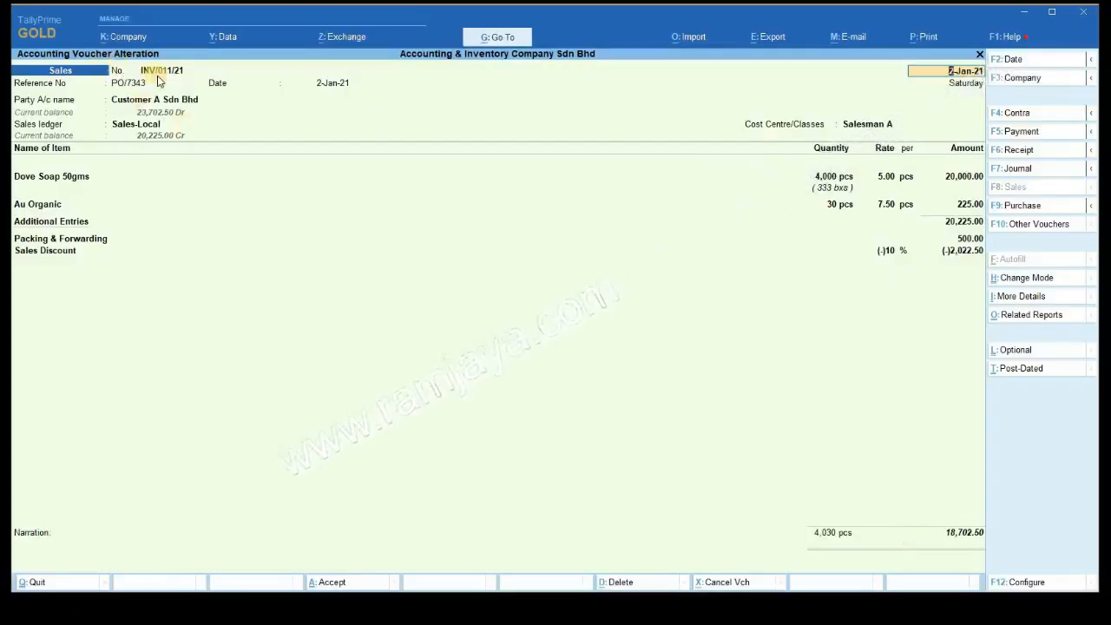
key(Page_Down)
click(980, 55)
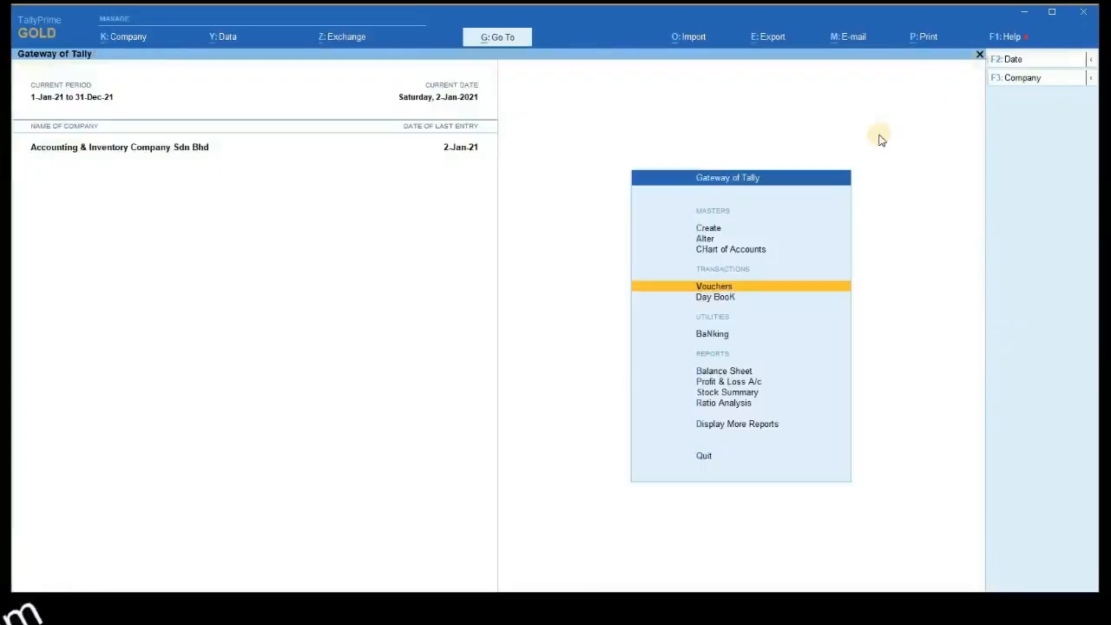
Open the Day Book and configure it to show narrations in Detailed format with bill-wise, inventory and cost centre details.
click(753, 298)
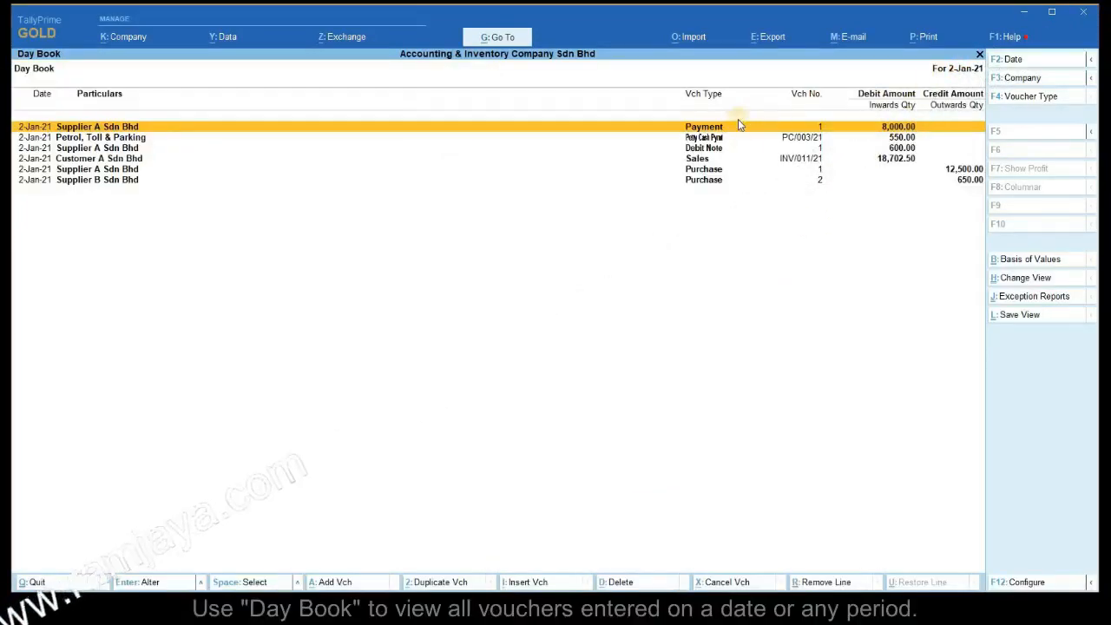
click(1091, 61)
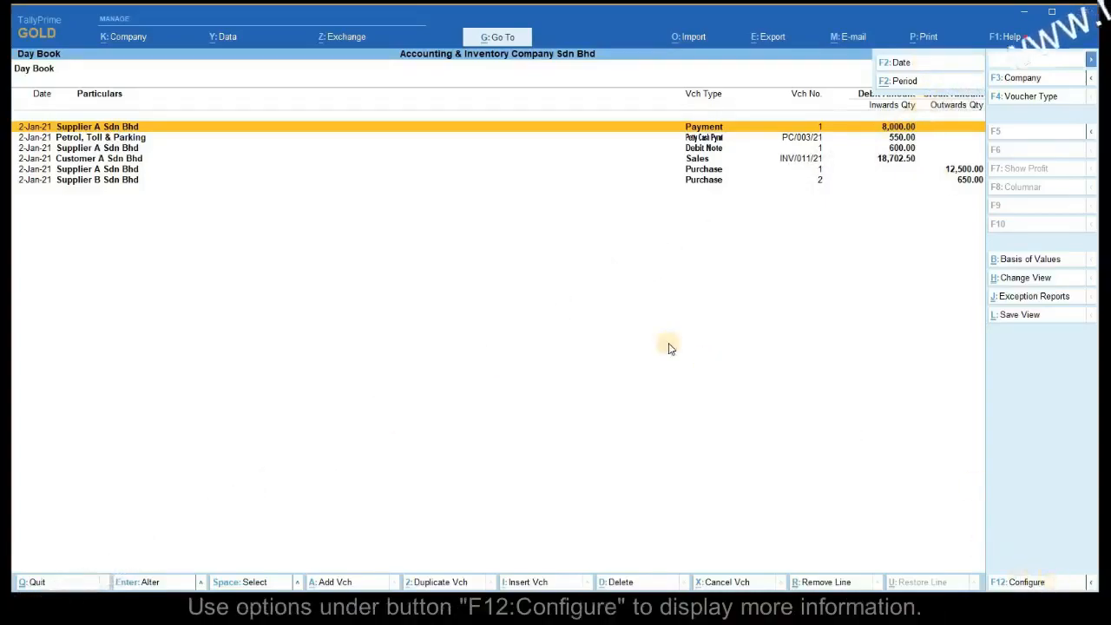
key(F12)
click(564, 244)
click(587, 263)
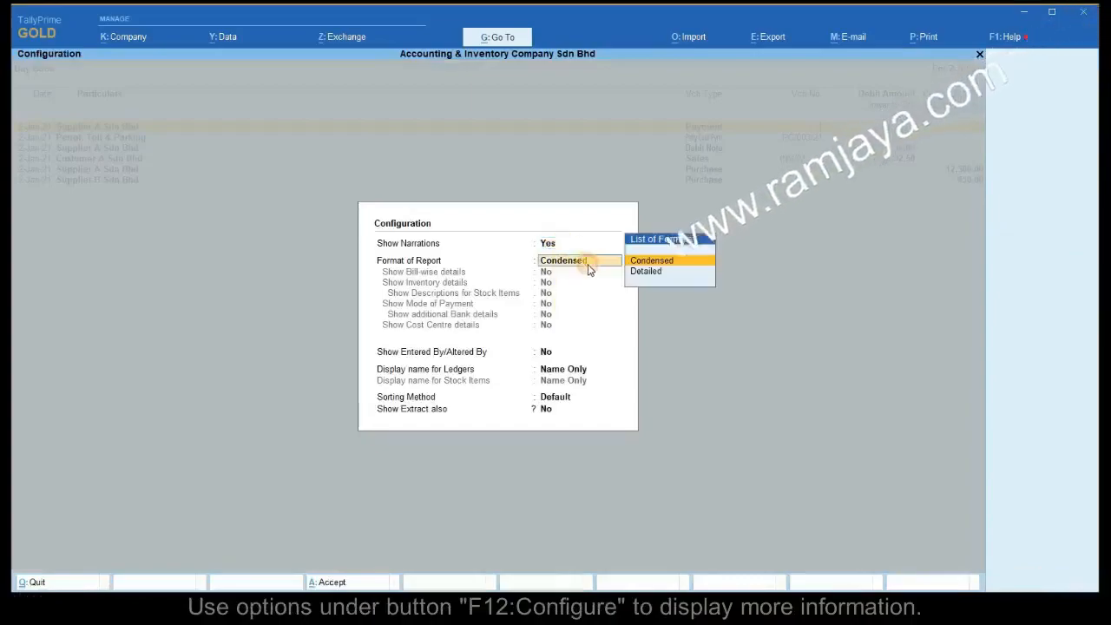
click(657, 271)
click(558, 274)
click(559, 283)
click(556, 324)
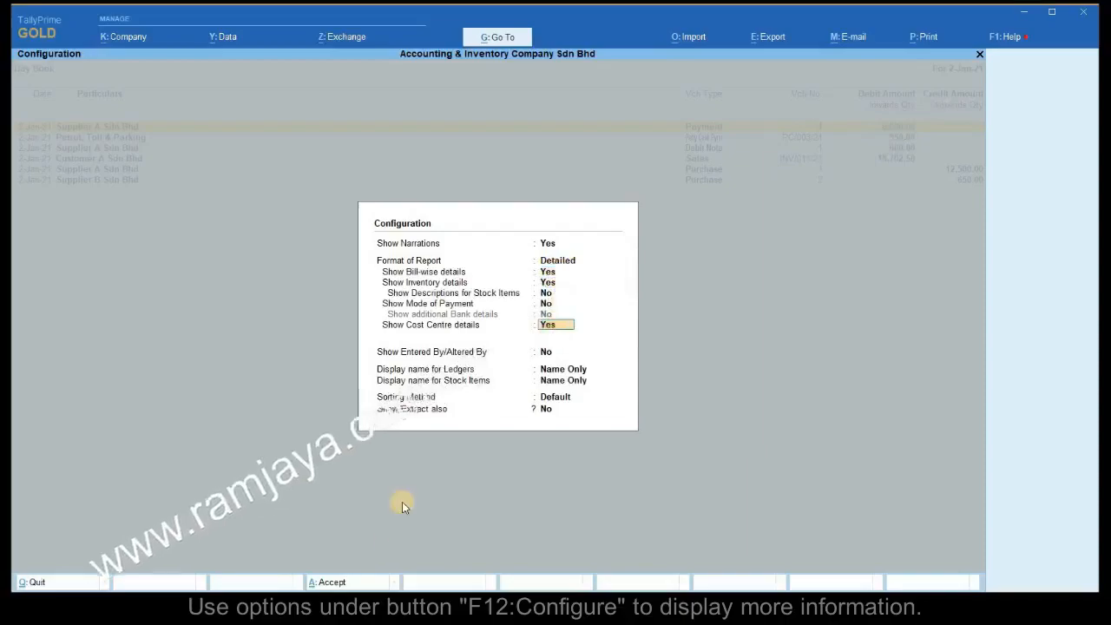
click(364, 581)
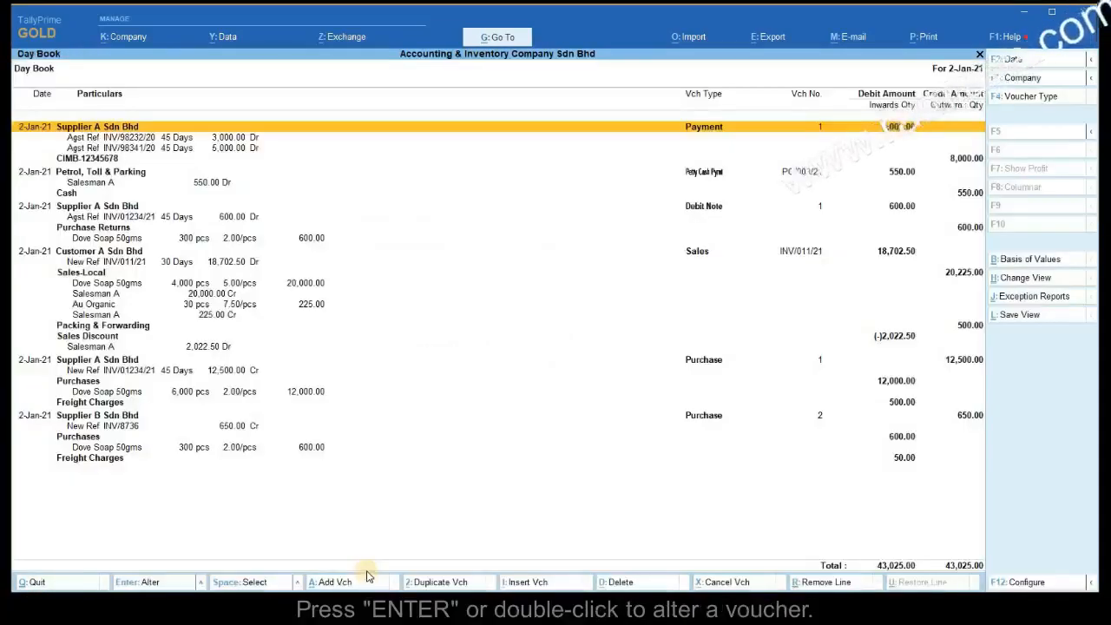
Open the Customer A Sdn Bhd sales voucher from the Day Book, and return to the Gateway of Tally.
click(703, 256)
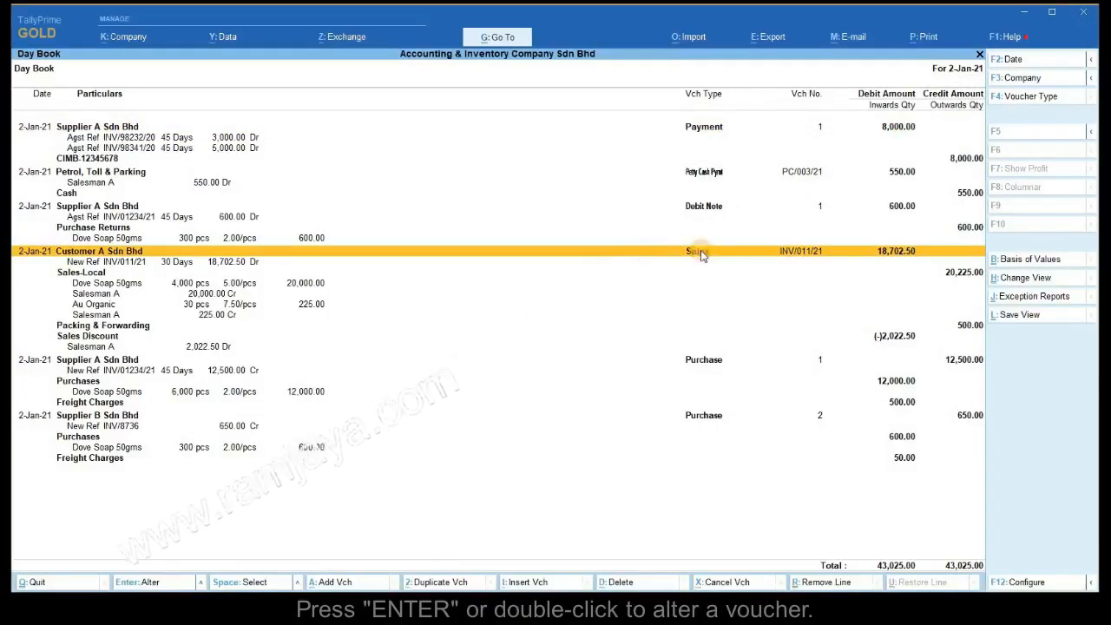
double_click(703, 254)
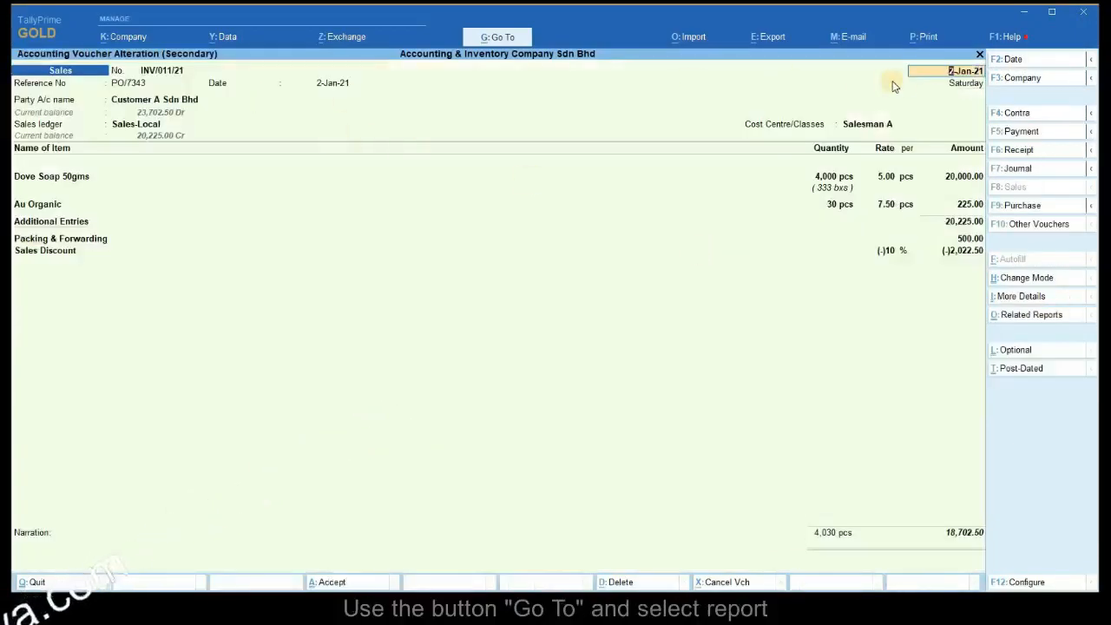
click(979, 54)
click(980, 55)
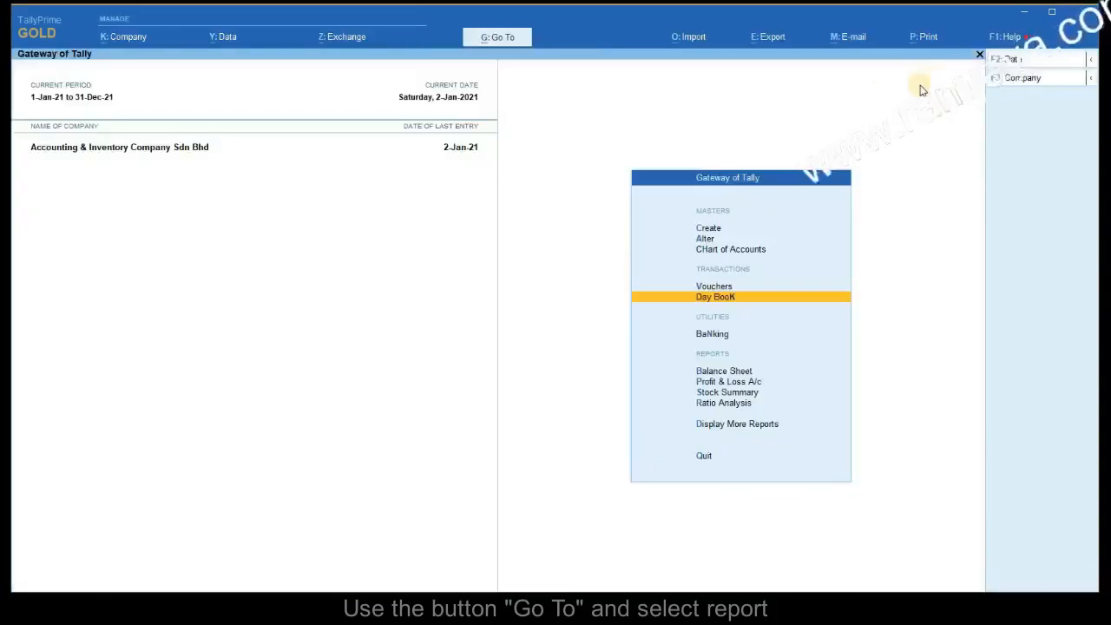
Find the Sales Register among the reports and drill down through January to sales voucher INV/011/21.
click(516, 38)
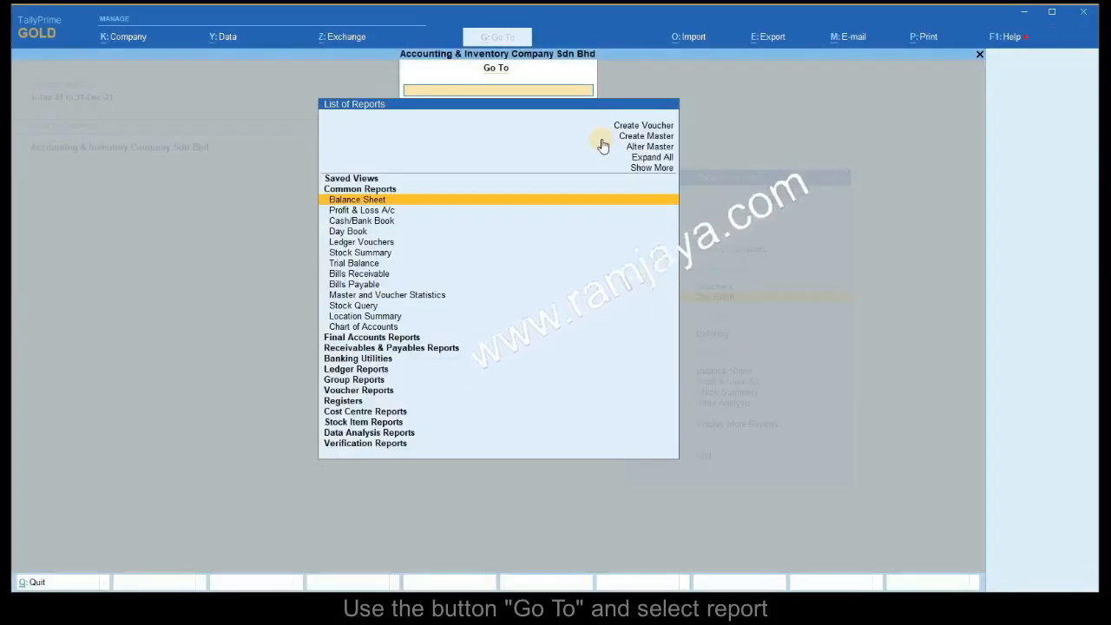
text(Sal)
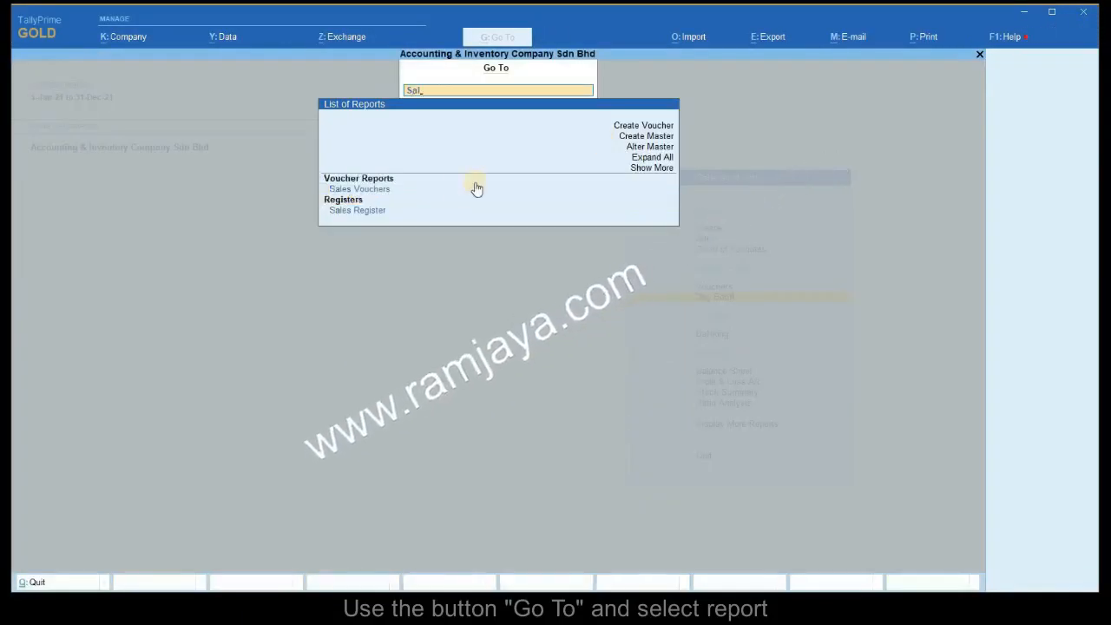
click(378, 210)
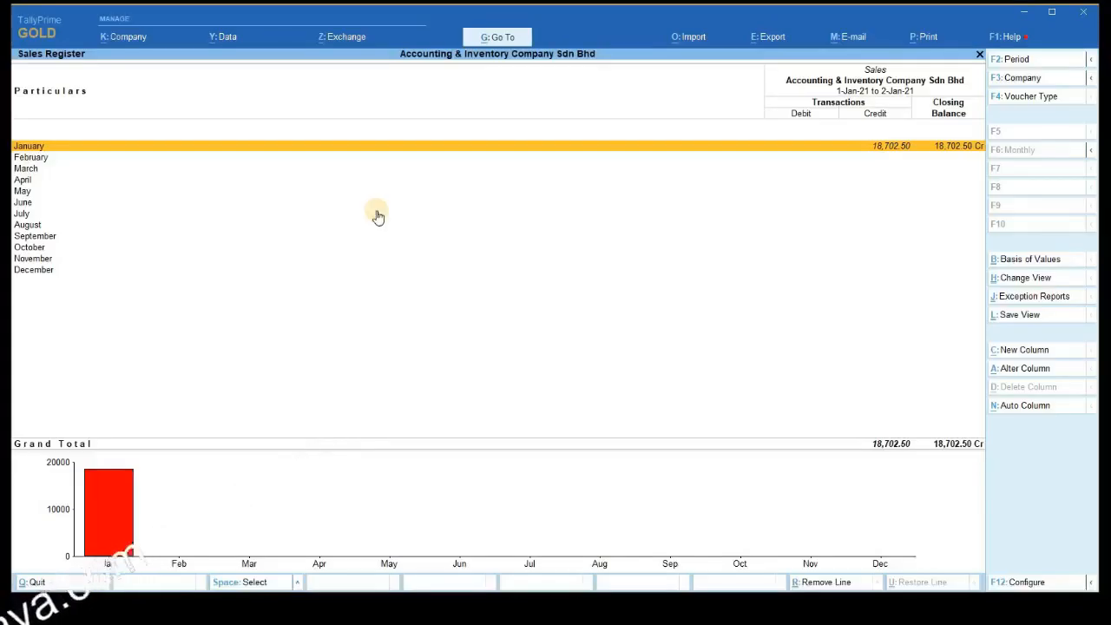
click(915, 147)
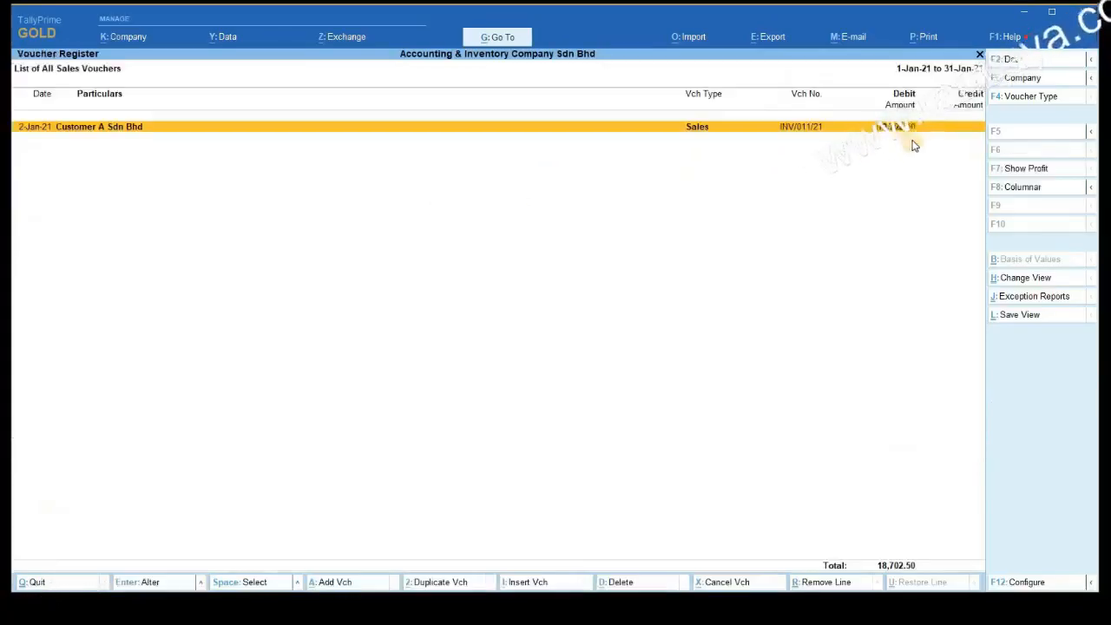
click(905, 130)
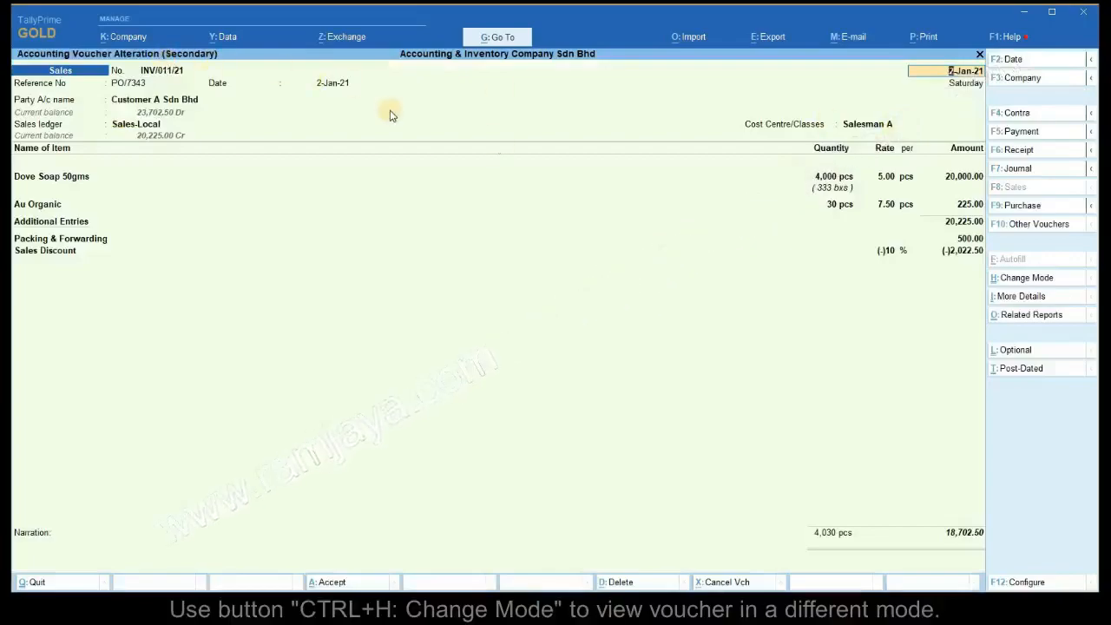
View the sales voucher in As Voucher mode, and quit it back to the Voucher Register.
click(1034, 278)
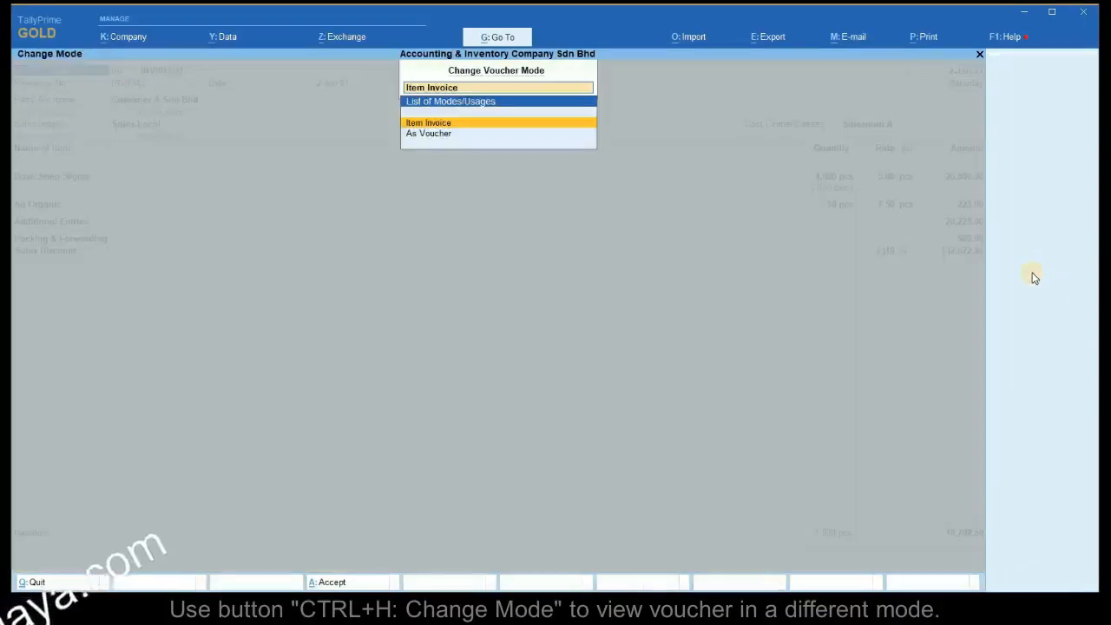
click(475, 135)
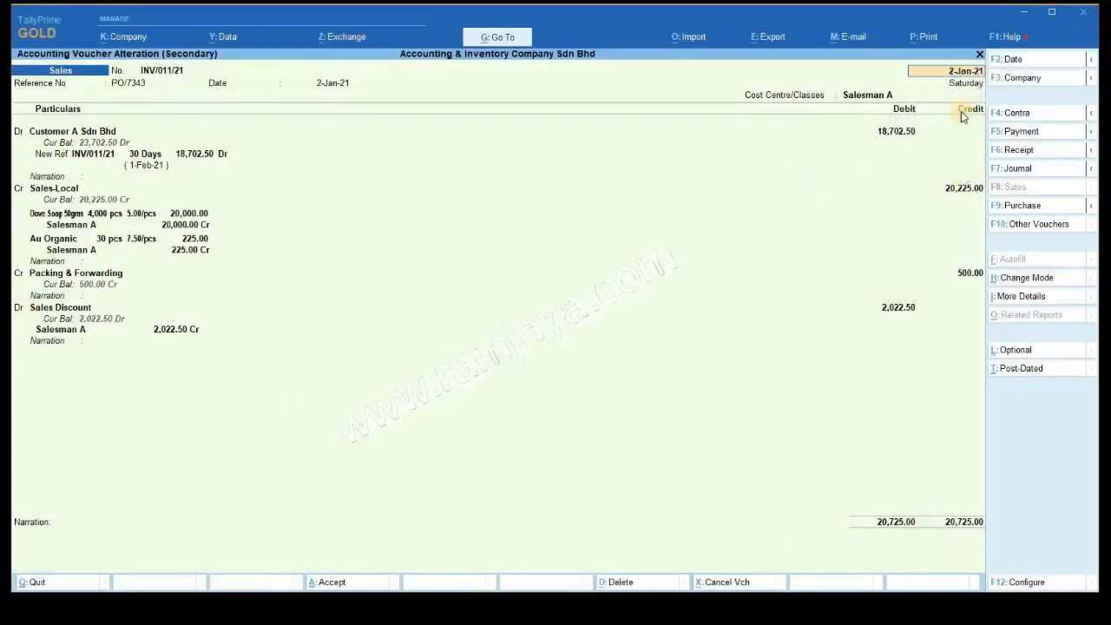
key(Escape)
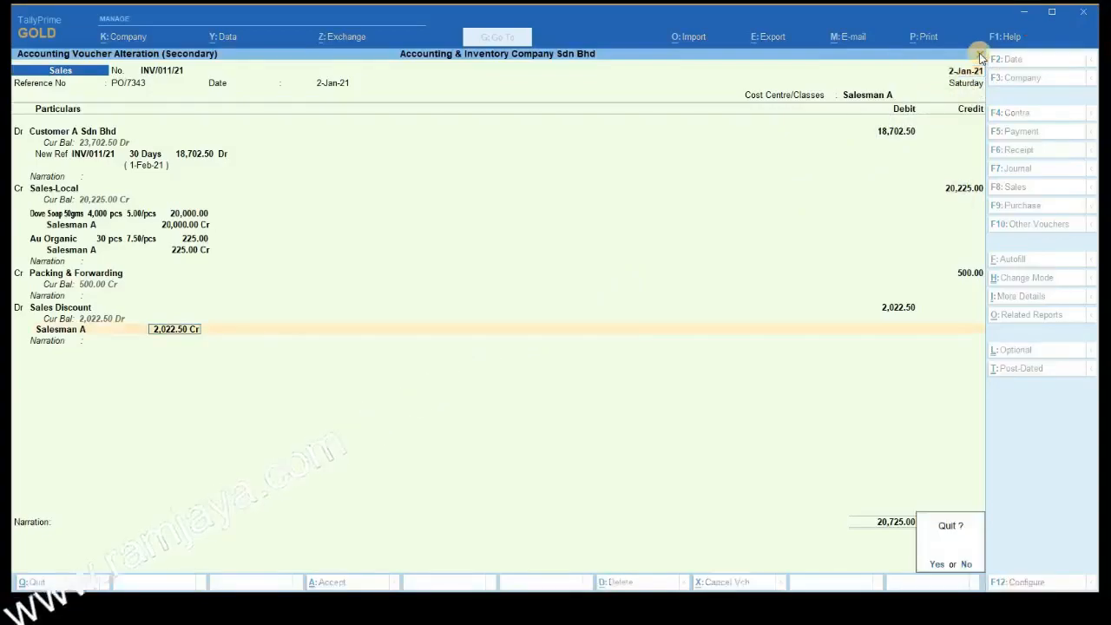
key(y)
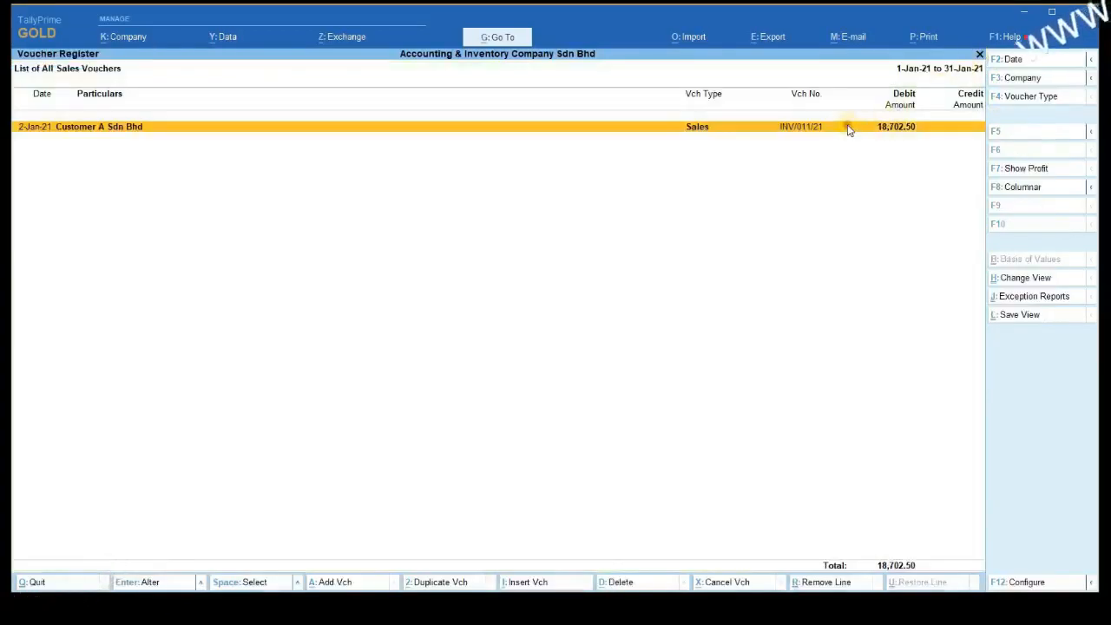
Reopen sales voucher INV/011/21 for printing as the current report and select the HP Deskjet 2520 series printer.
key(Return)
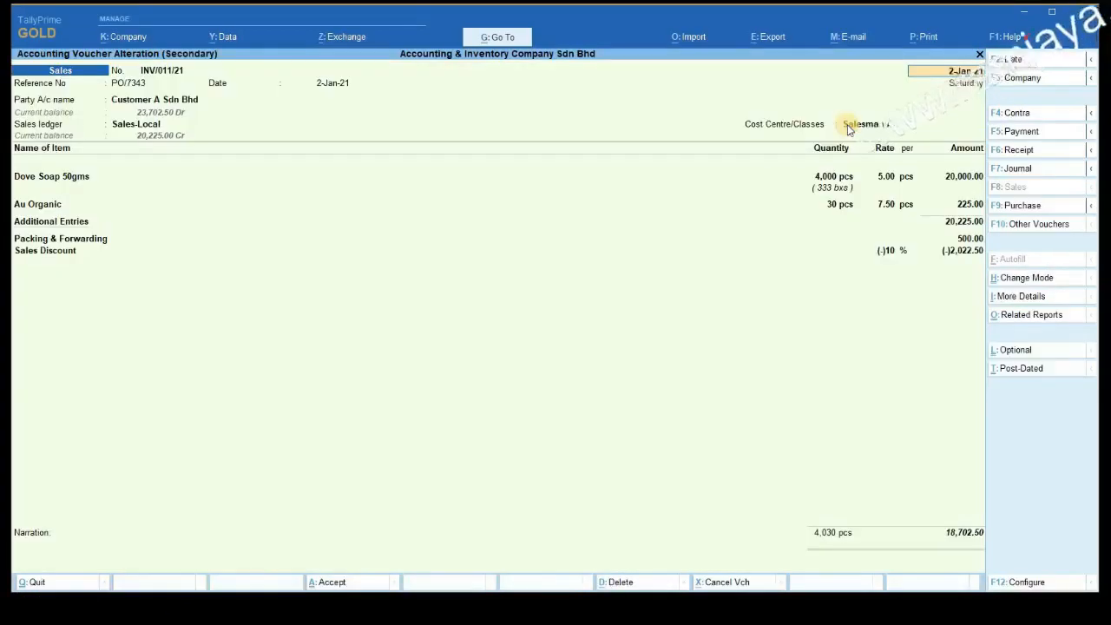
click(927, 38)
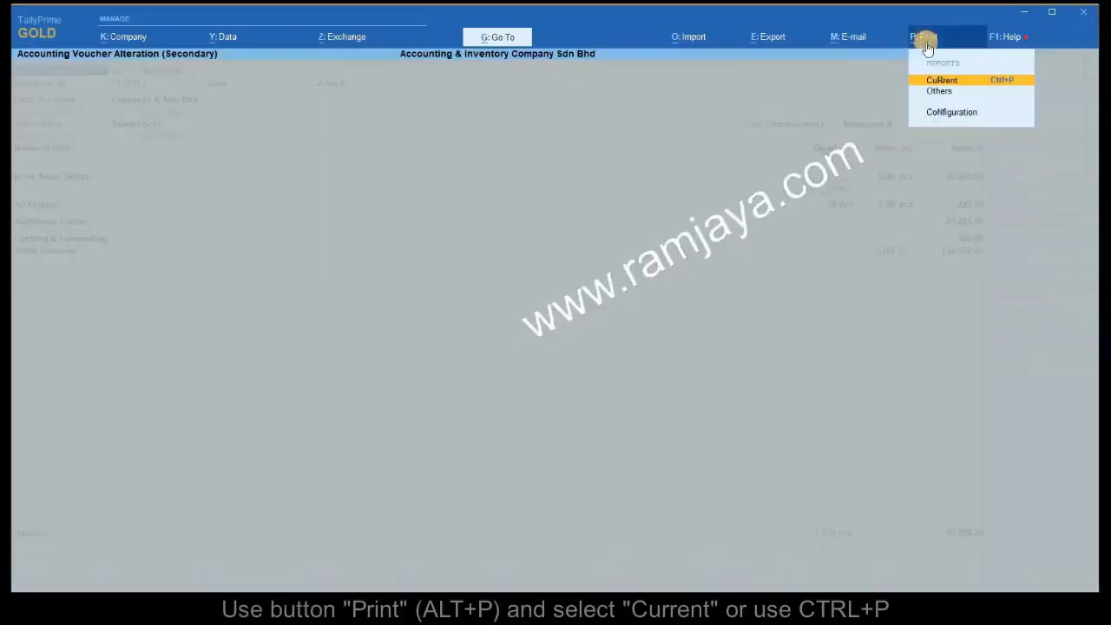
click(937, 83)
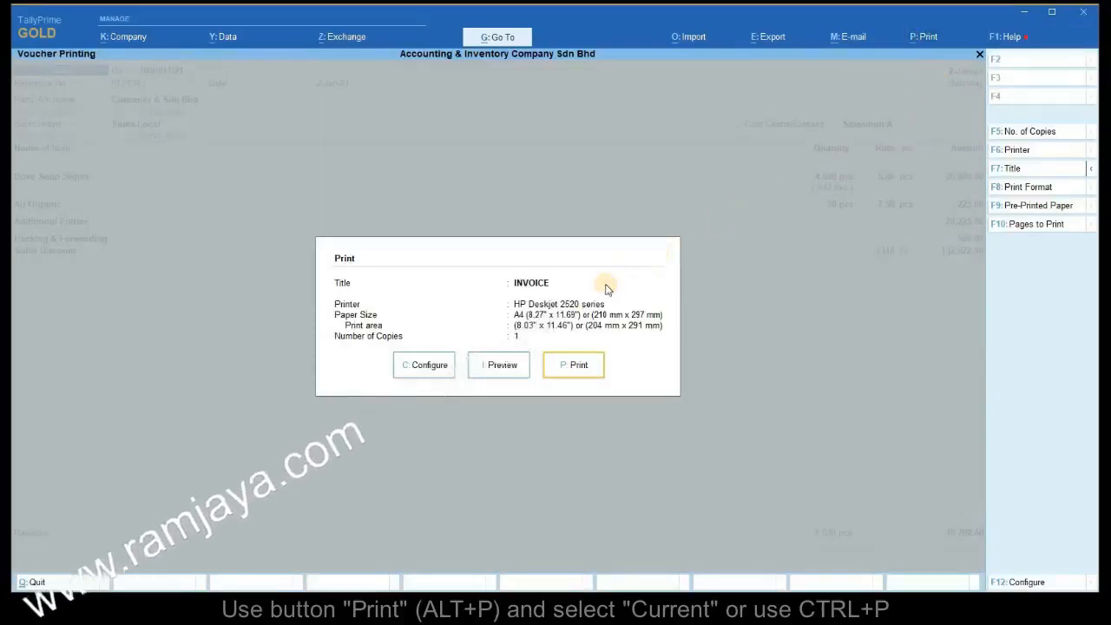
click(1060, 154)
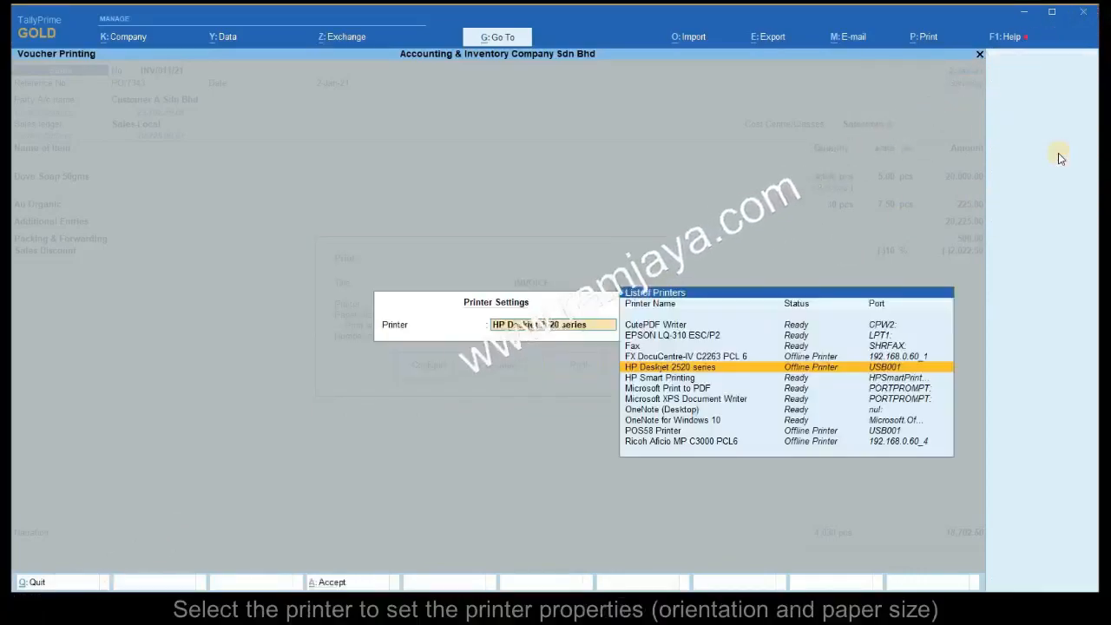
click(739, 368)
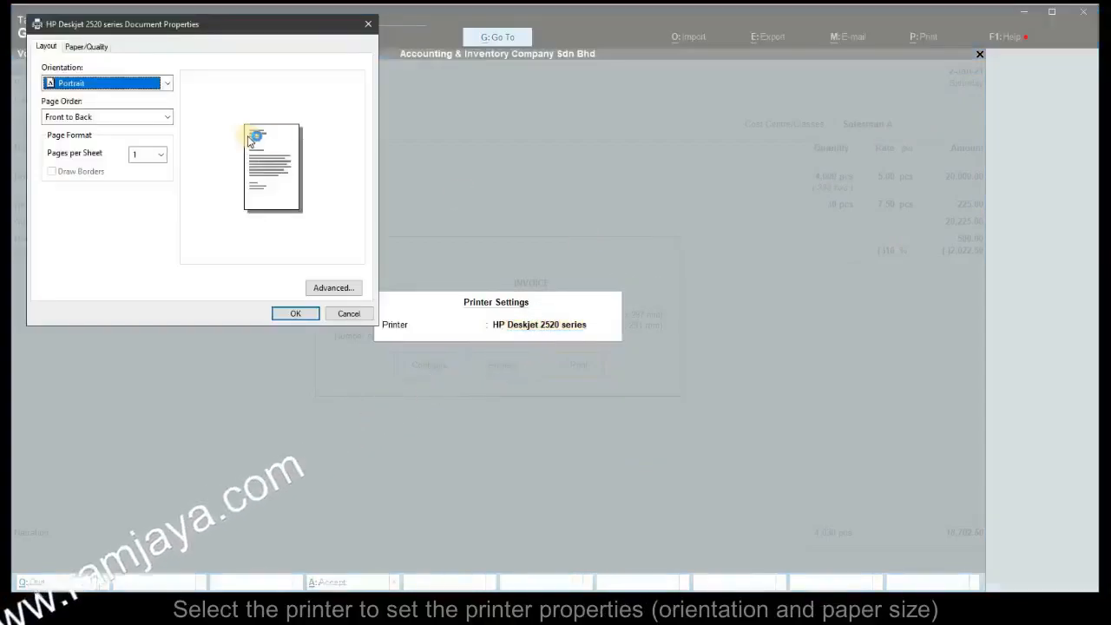
Set the printer's orientation to Portrait and its paper size to A4, and accept the printer properties.
click(144, 85)
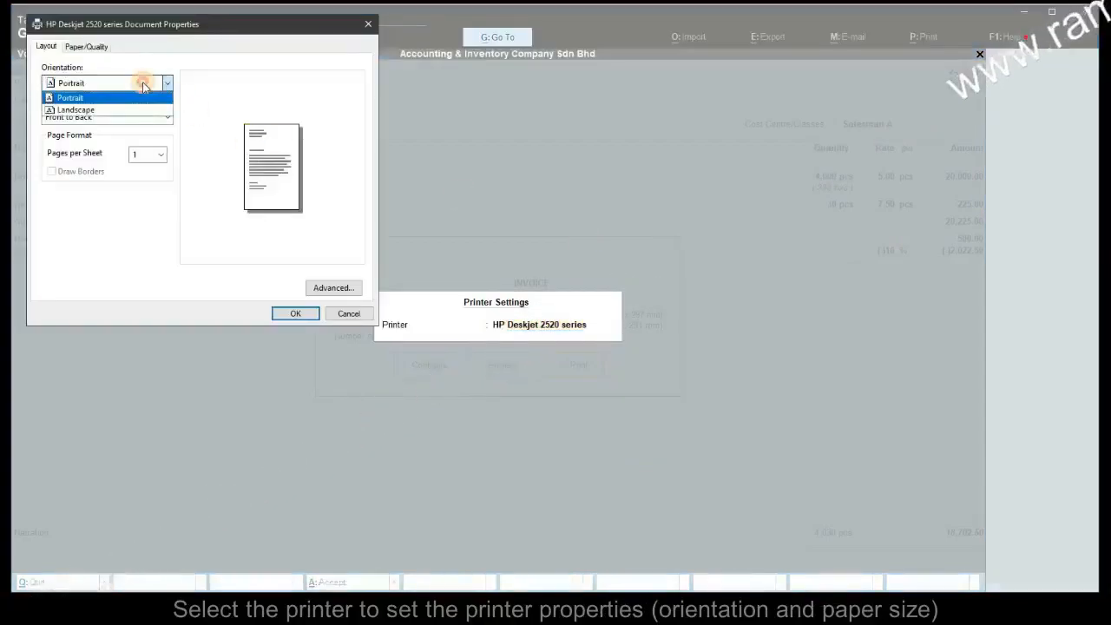
click(144, 97)
click(334, 287)
click(196, 112)
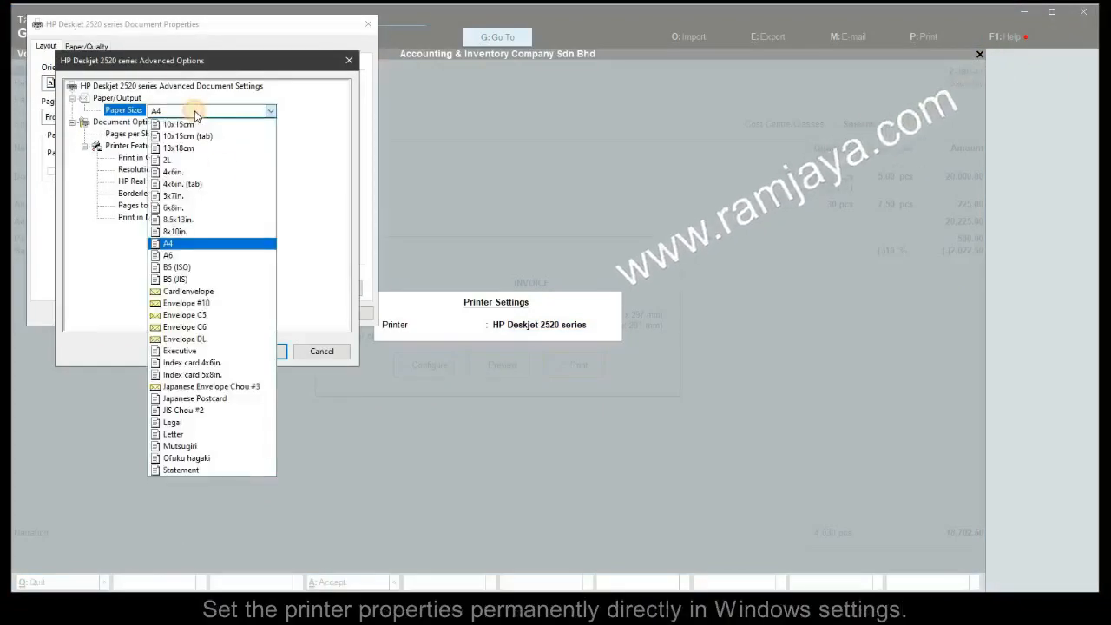
click(196, 111)
click(255, 351)
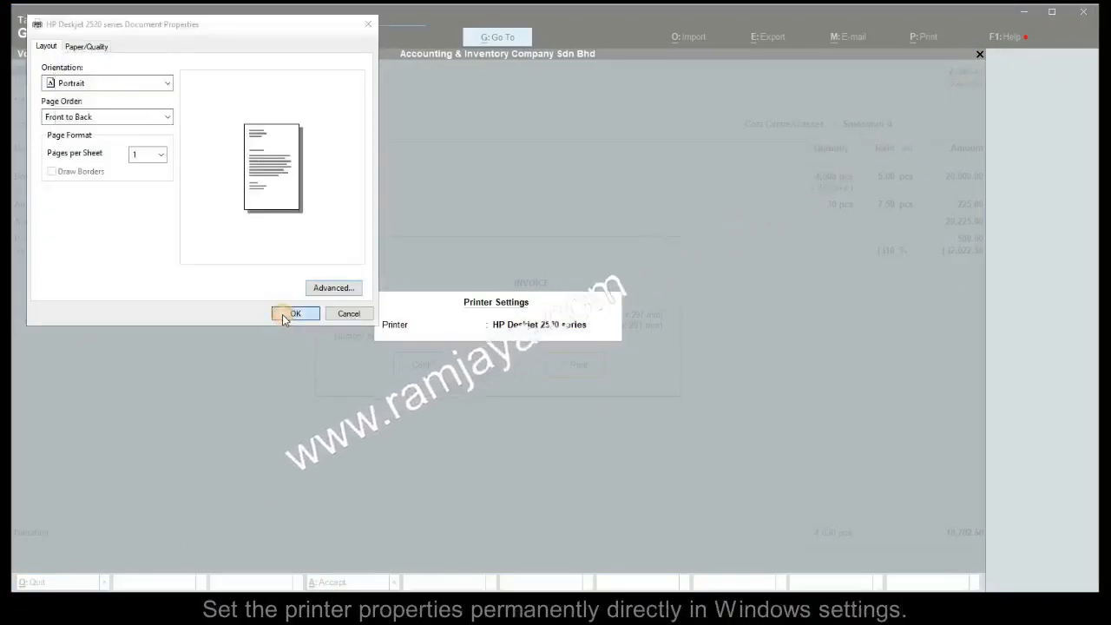
click(294, 314)
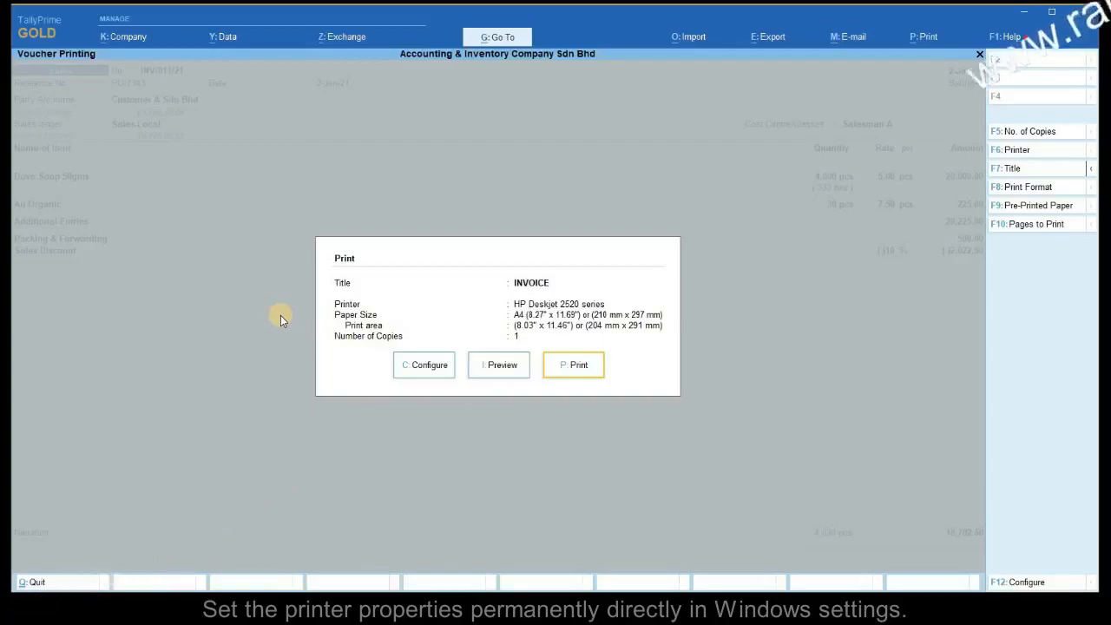
Expand the full print configuration list and set Use Simple Invoice format to No.
click(417, 373)
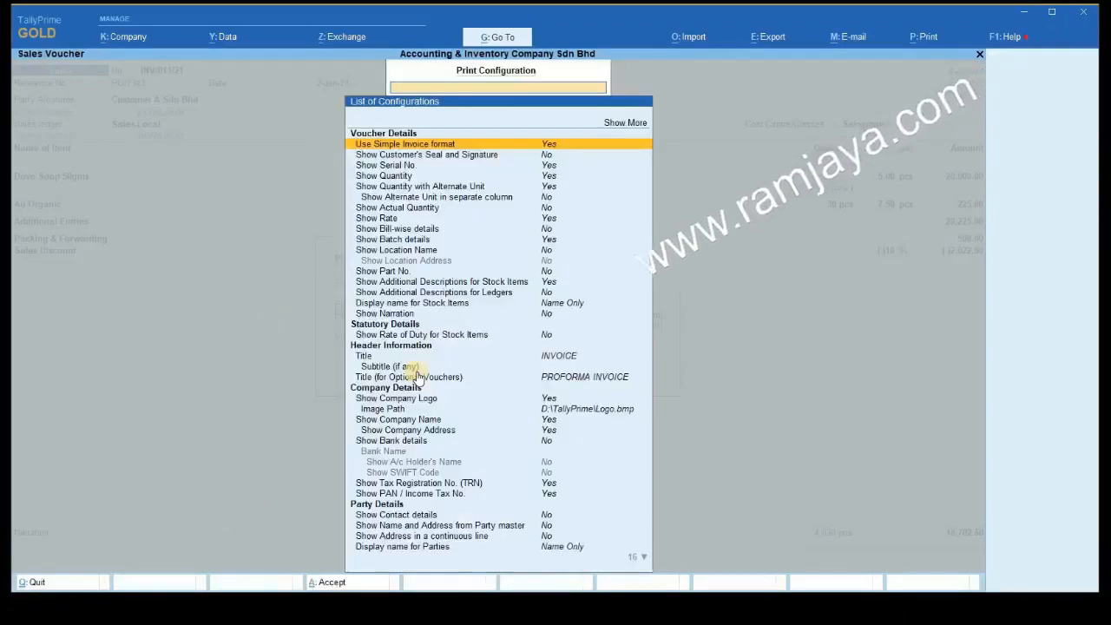
click(635, 125)
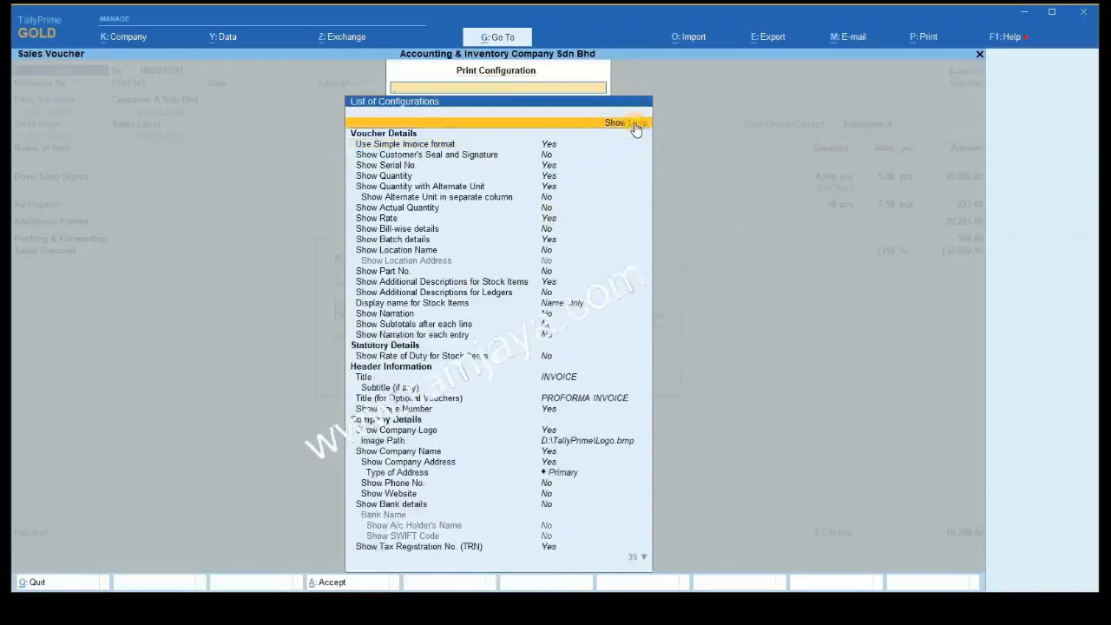
click(570, 147)
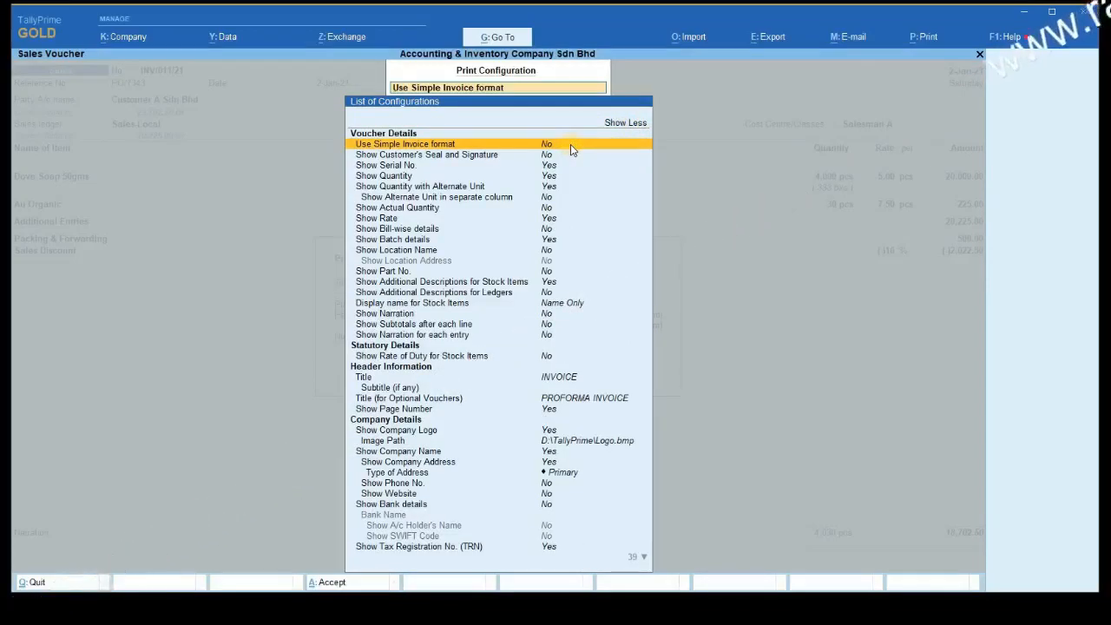
Set the company logo's image path to C:\TallyPrime and choose RJLogo.jpg as the image file.
text(log)
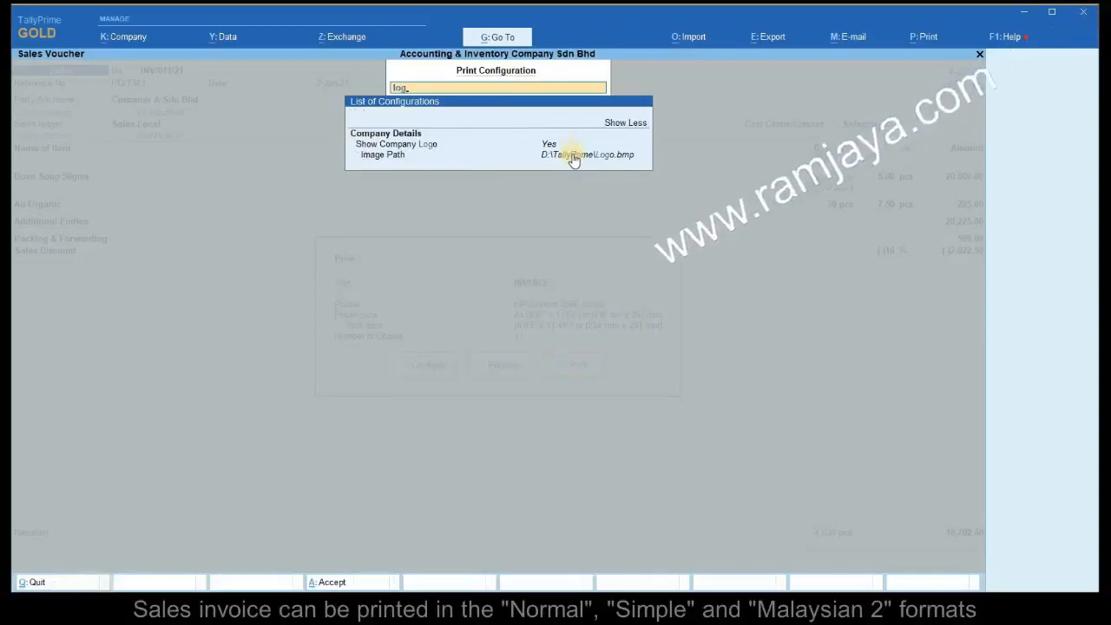
click(568, 155)
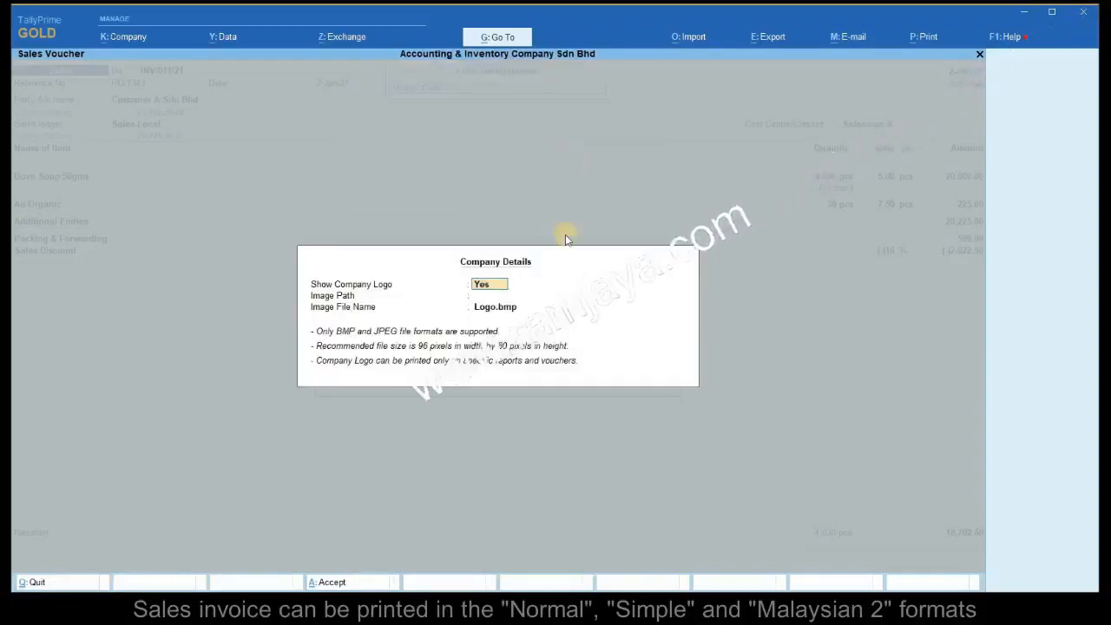
click(500, 309)
click(937, 284)
click(938, 287)
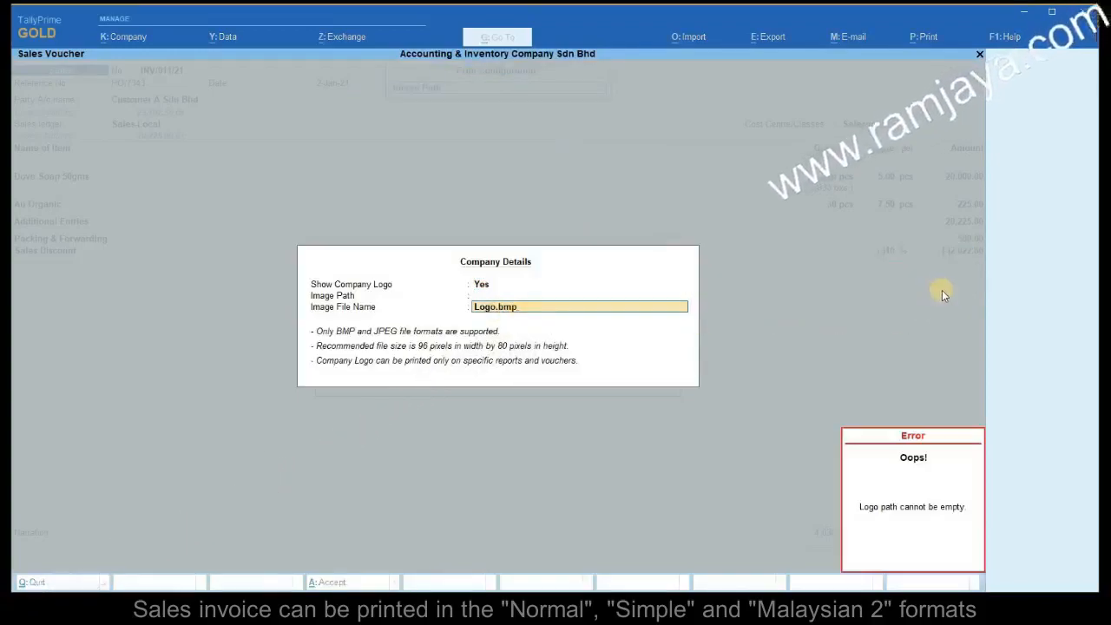
key(Escape)
key(Down)
key(Down)
key(Return)
key(Return)
text(prim)
key(Return)
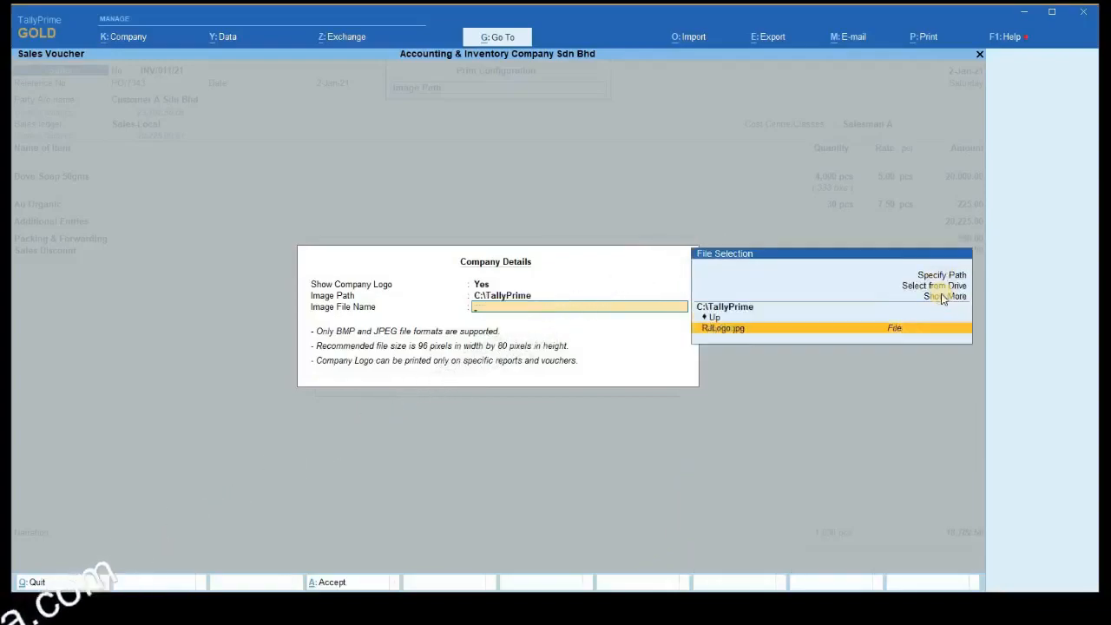
key(Return)
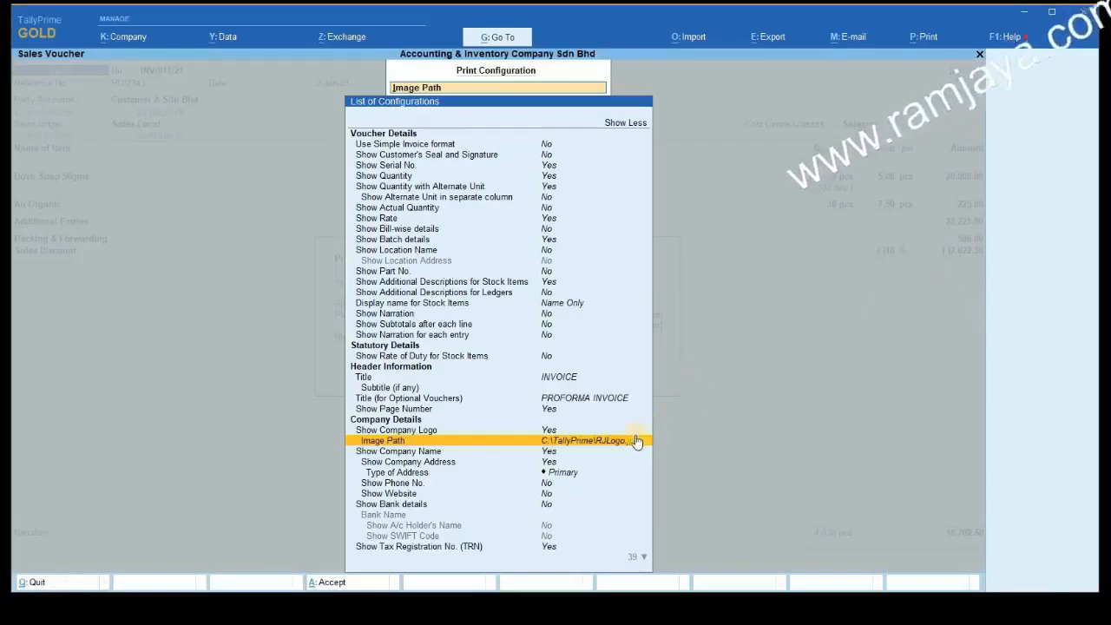
Set the height of both the normal invoice and the simple invoice to 0 inches in the printer settings.
key(End)
key(Up)
key(Up)
key(Up)
key(Up)
key(Up)
key(Up)
key(Up)
key(Return)
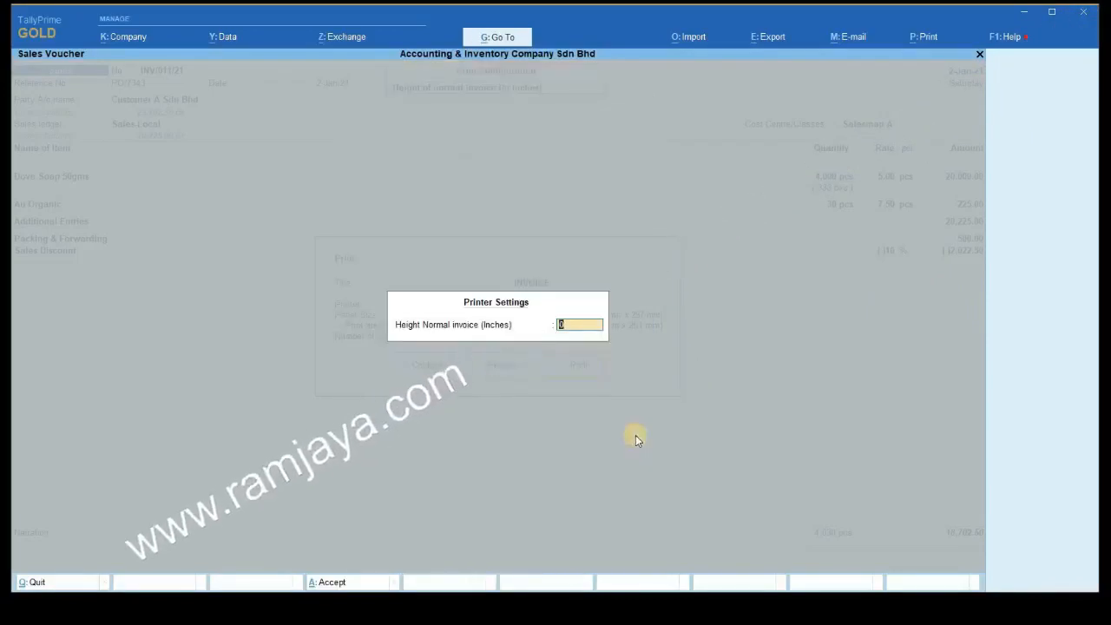
key(Return)
key(Down)
key(Return)
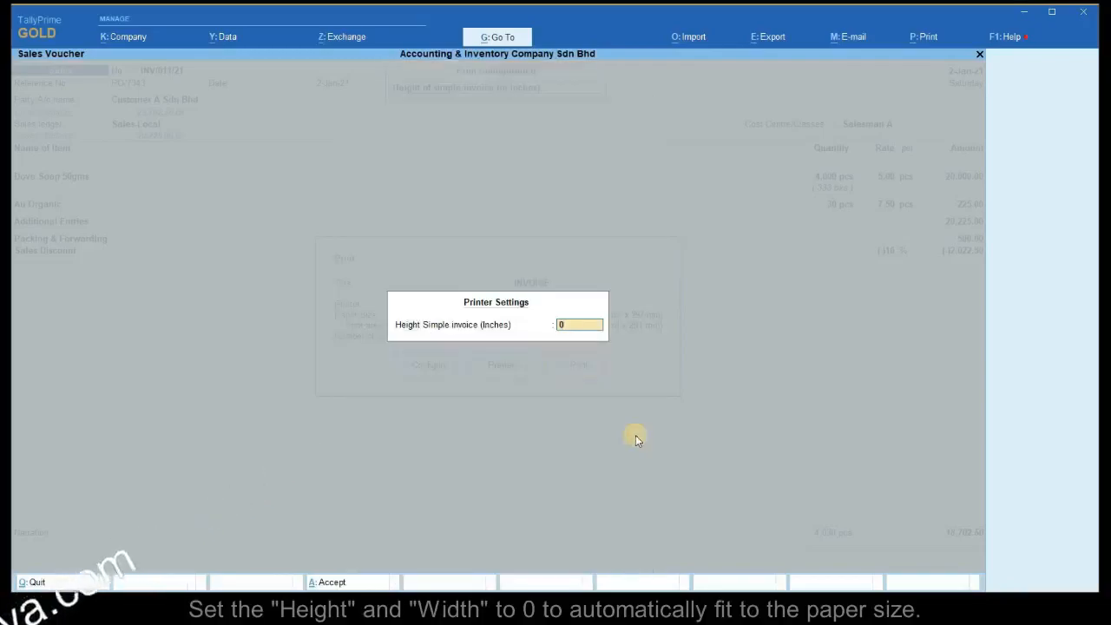
key(Return)
Set the width of both the normal invoice and the simple invoice to 0 inches, and leave the print configuration.
key(Down)
key(Return)
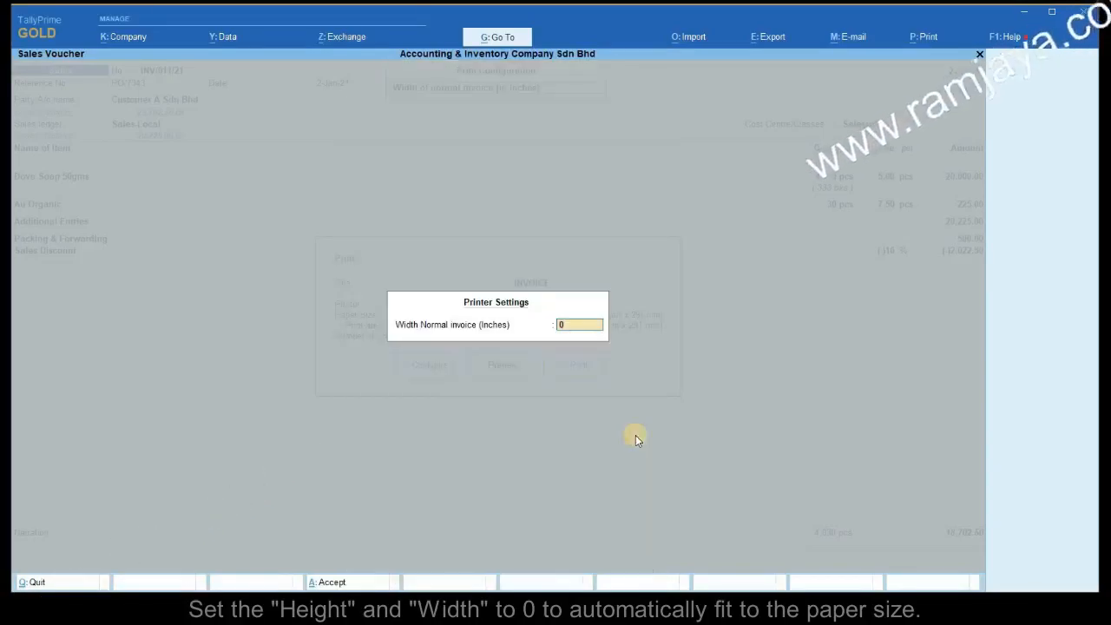
key(Return)
key(Down)
key(Return)
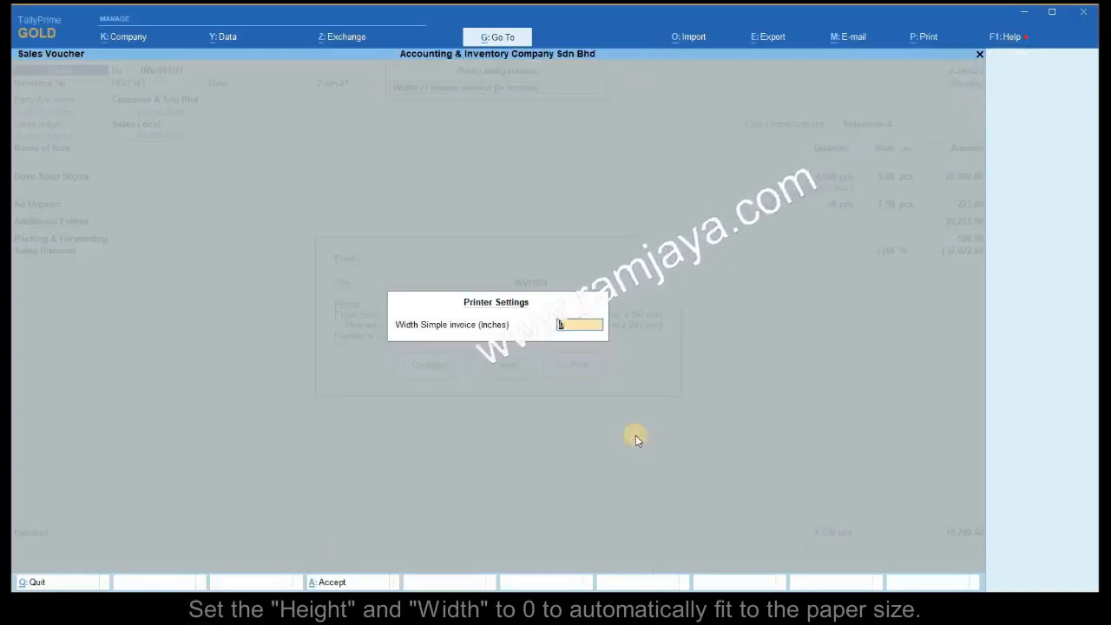
key(Return)
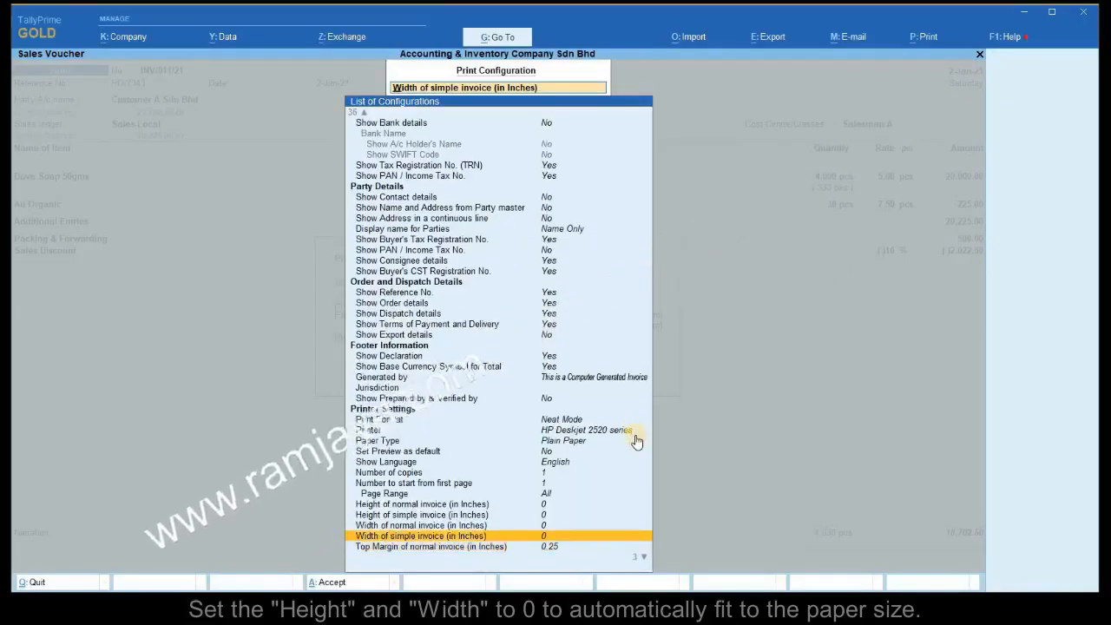
key(Escape)
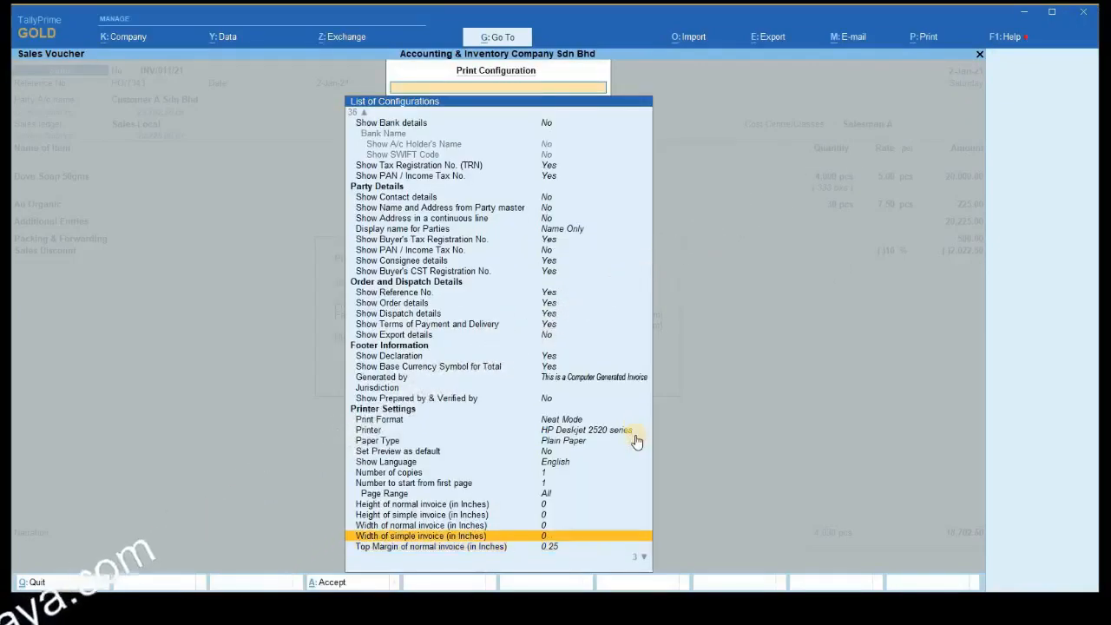
key(Escape)
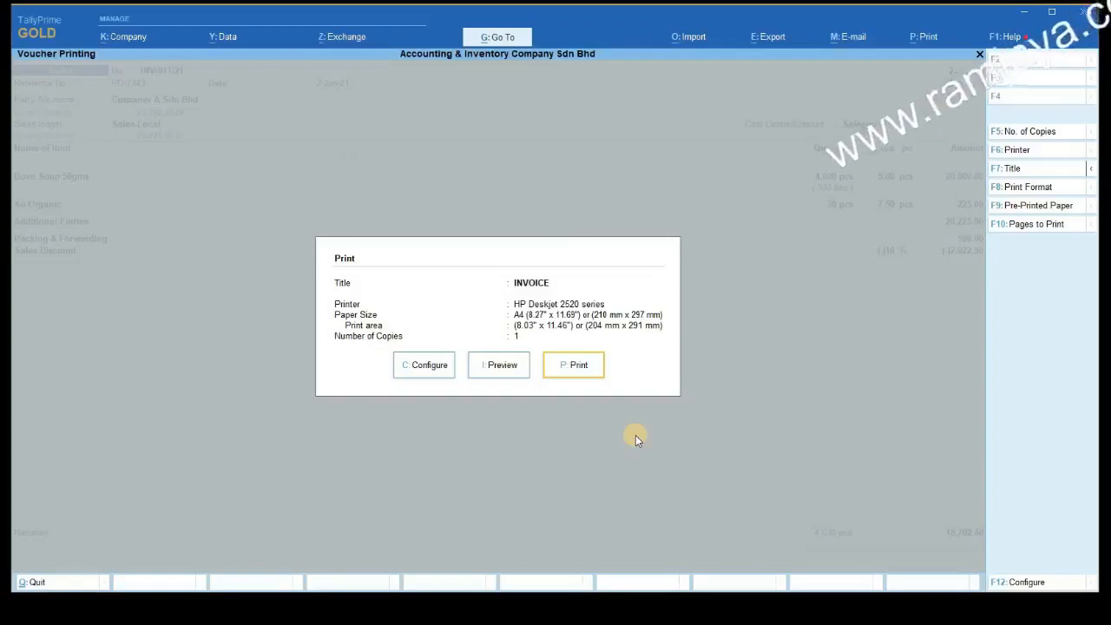
Preview the invoice in normal format at enlarged zoom, review it down to the declaration, and close the preview.
click(501, 379)
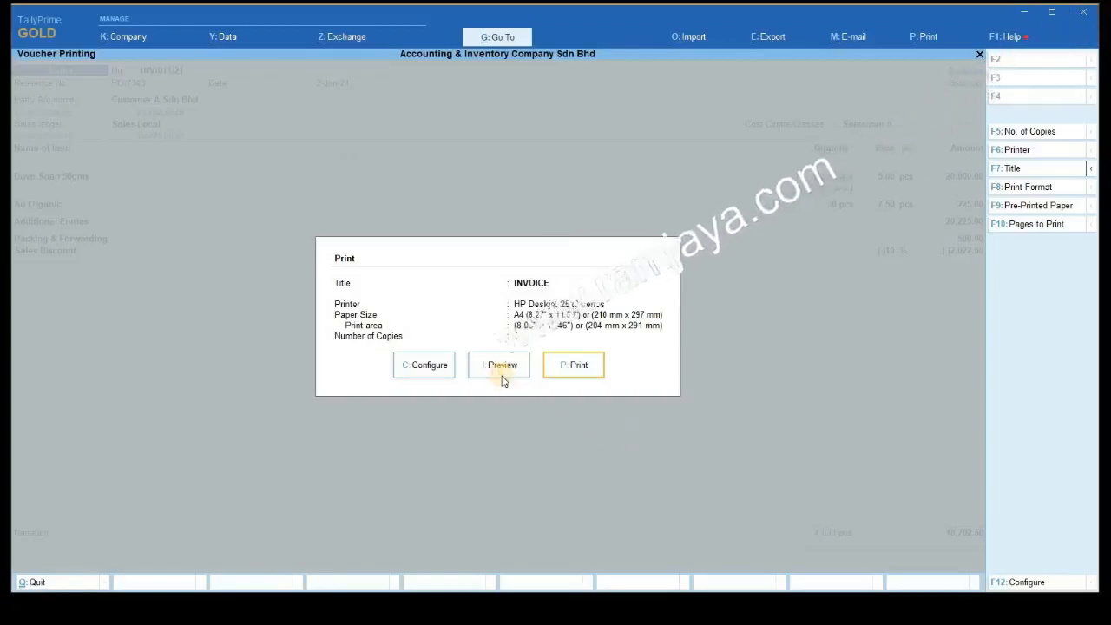
key(alt+z)
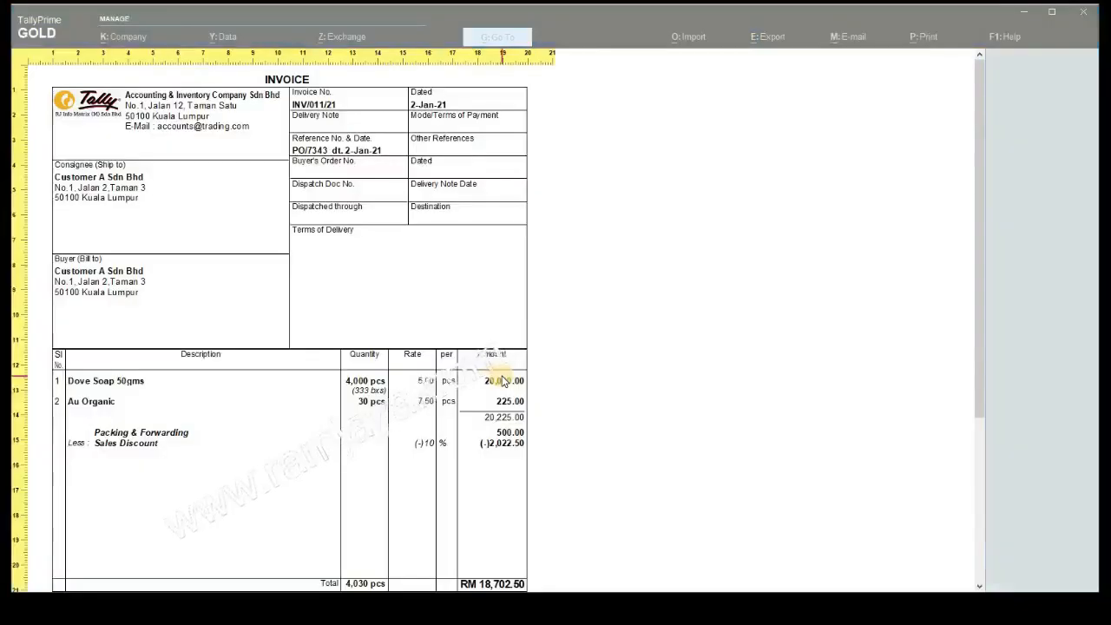
scroll(493, 366, down, 5)
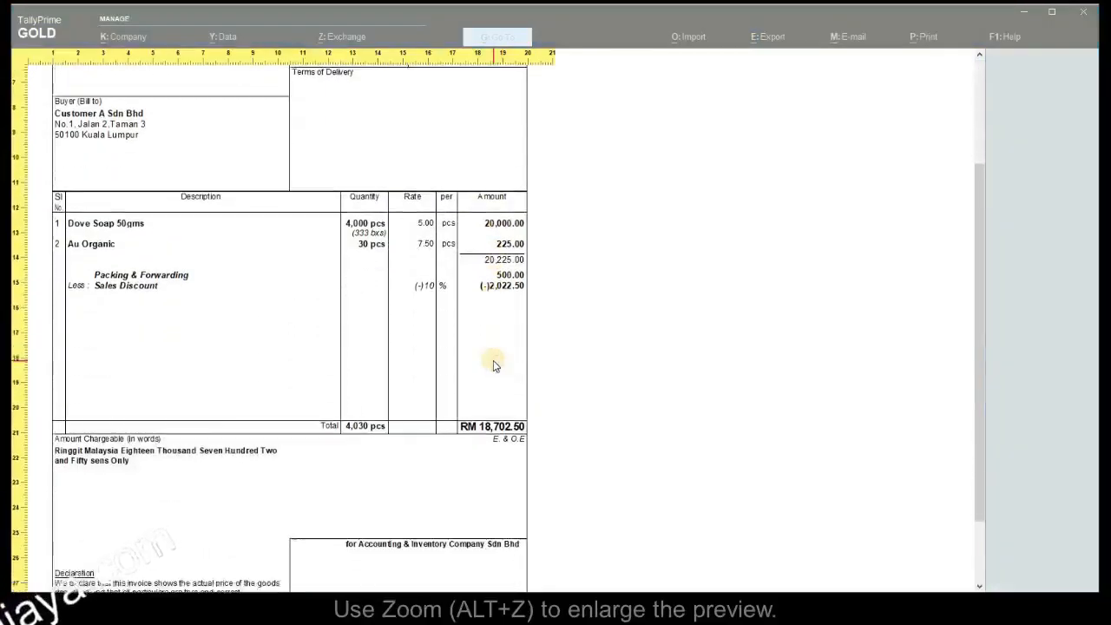
key(alt+z)
key(Escape)
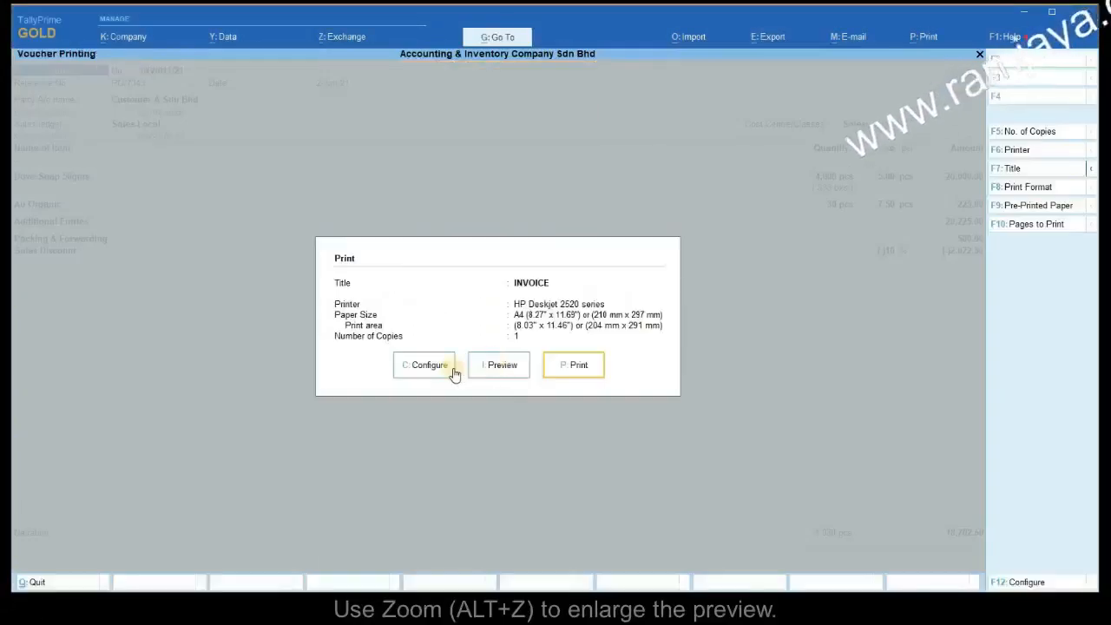
Set Use Simple Invoice format to Yes in the print configuration and accept it.
click(446, 367)
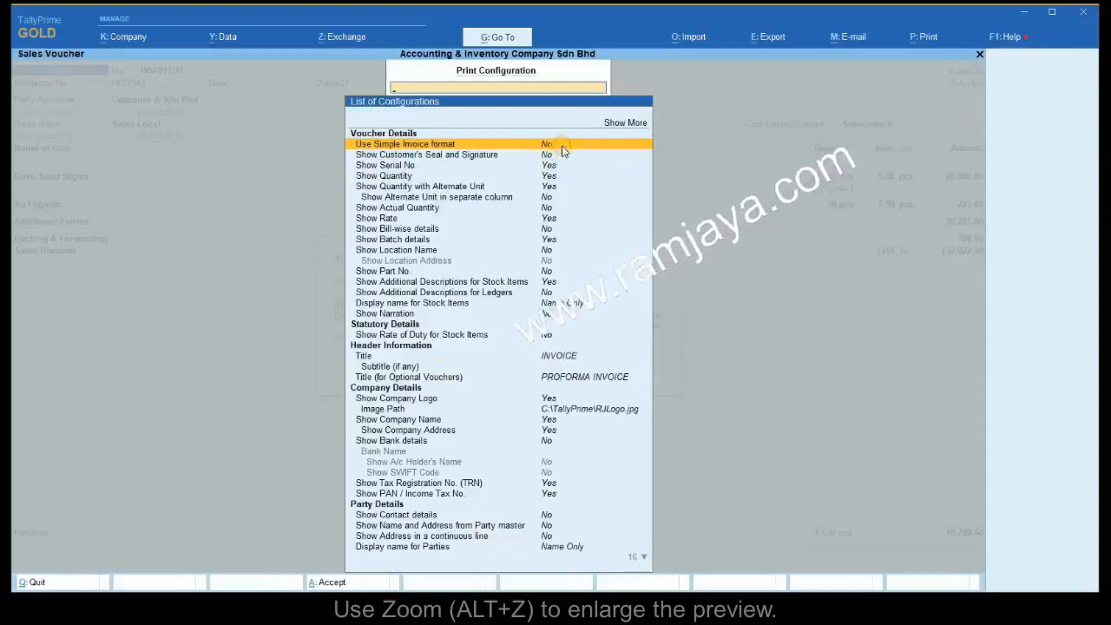
key(Return)
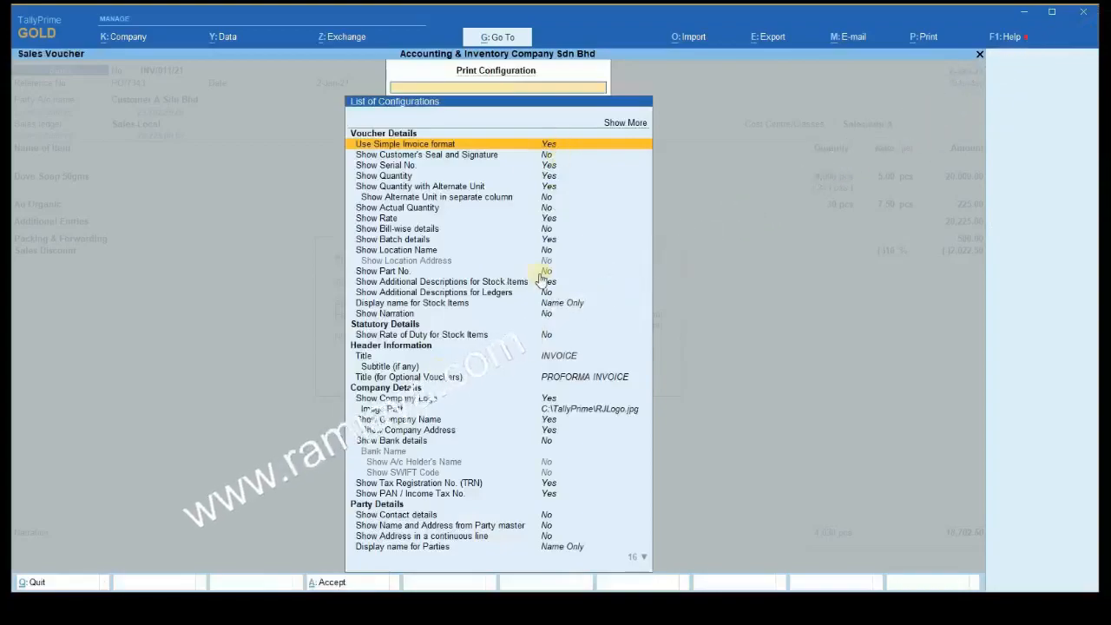
key(ctrl+a)
Preview the invoice in simple format at enlarged zoom, review its item lines and total, and close the preview.
click(500, 365)
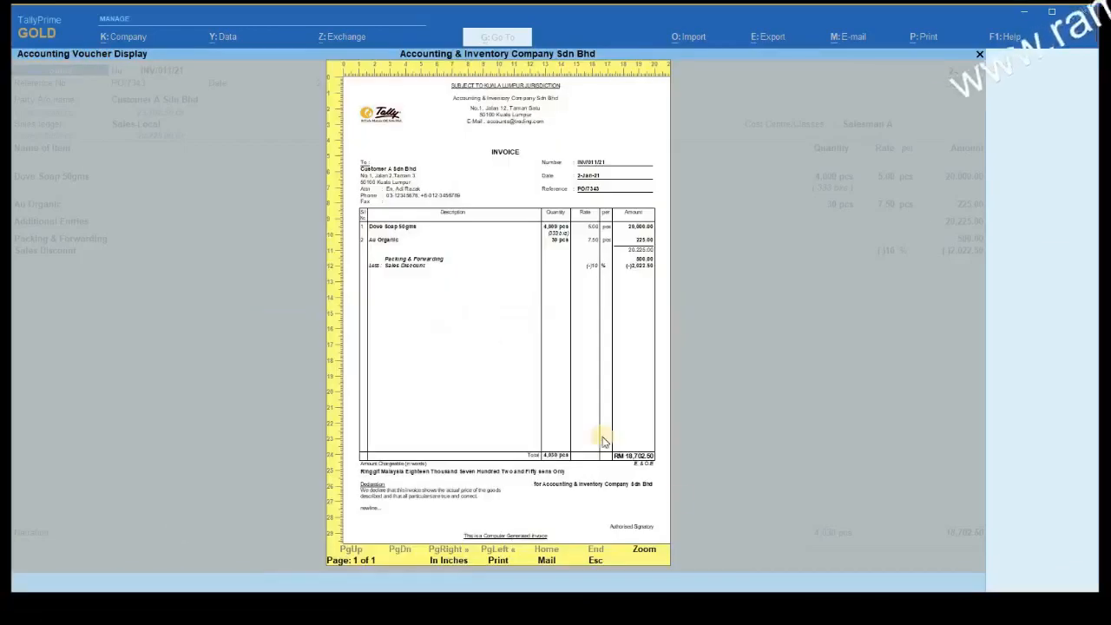
click(642, 552)
scroll(437, 331, down, 4)
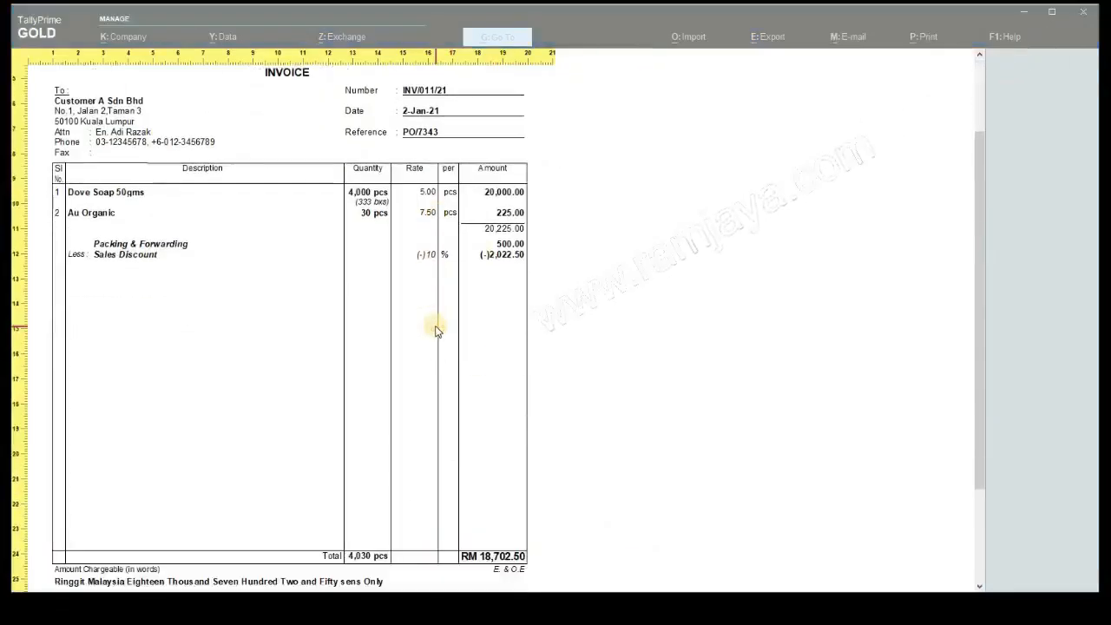
key(Escape)
key(Escape)
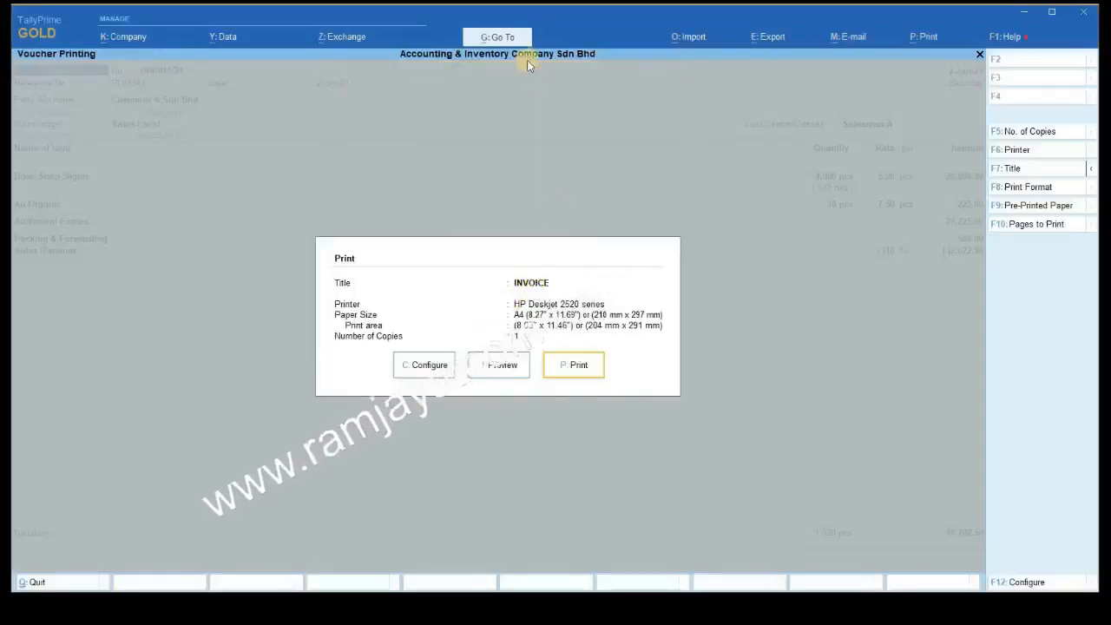
Open the Sales voucher type for master alteration.
click(507, 39)
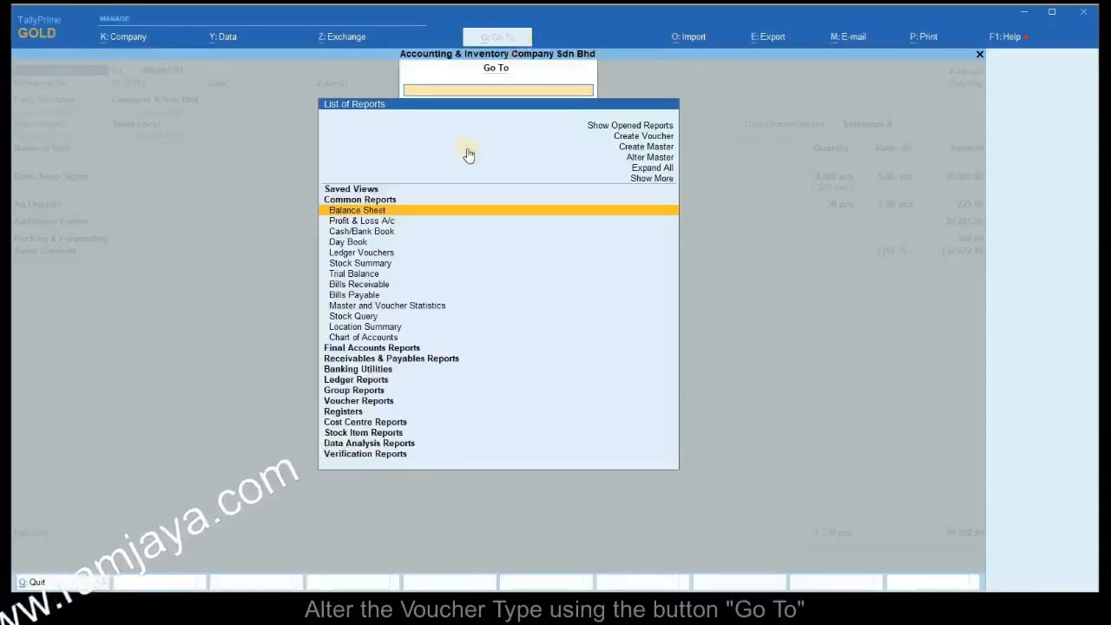
click(623, 157)
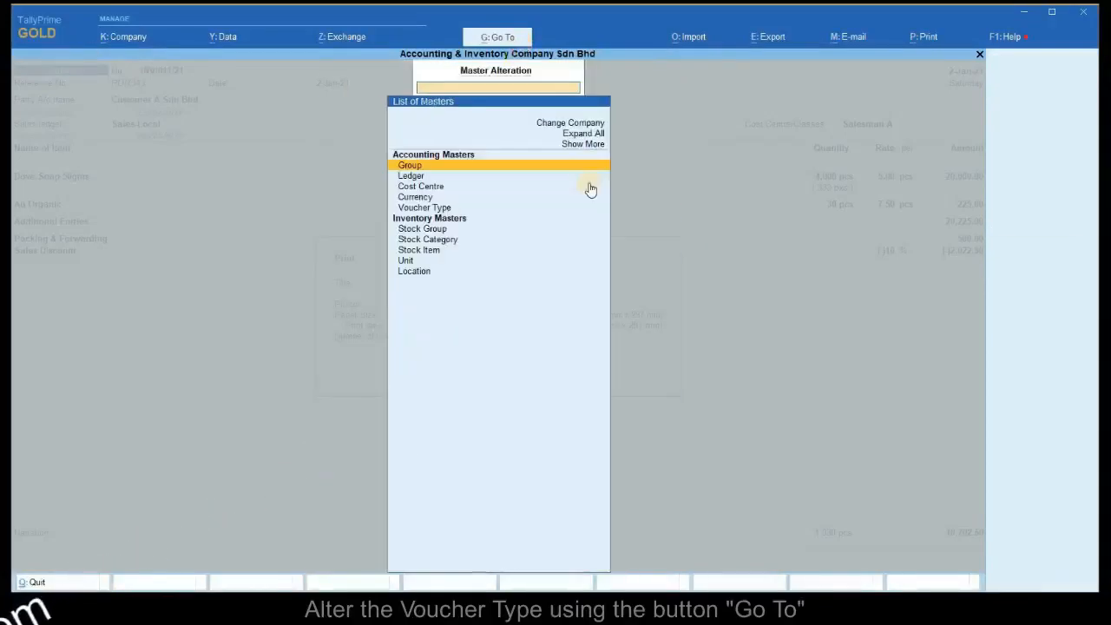
click(441, 208)
text(Sal)
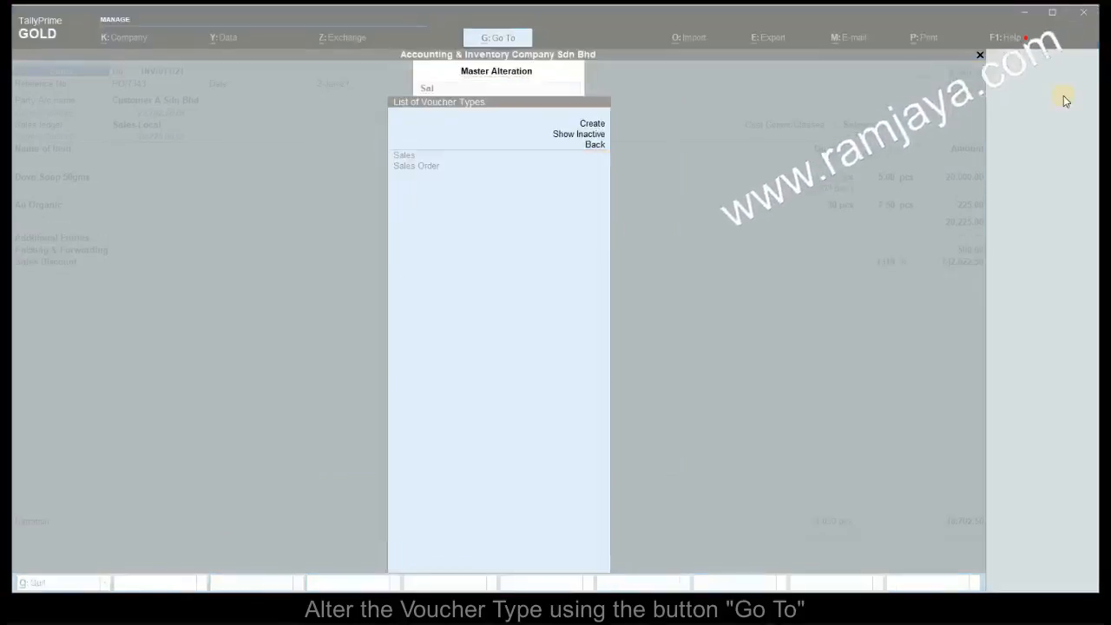
click(426, 156)
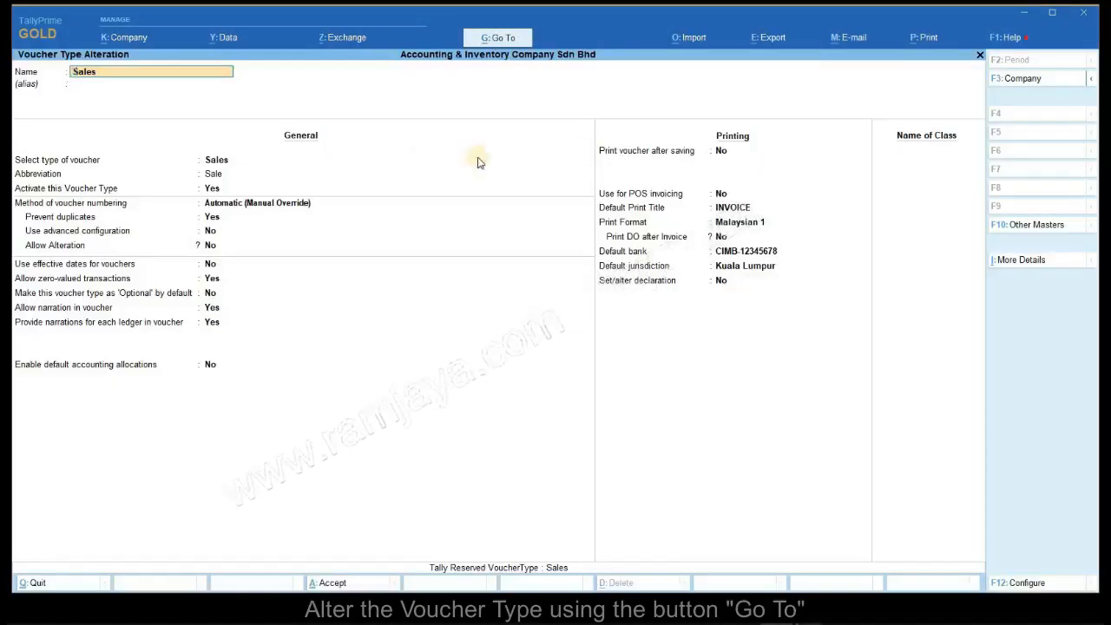
Set Print voucher after saving to Yes and the Print Format to Malaysian 2, save the voucher type, and return to the sales voucher.
click(721, 150)
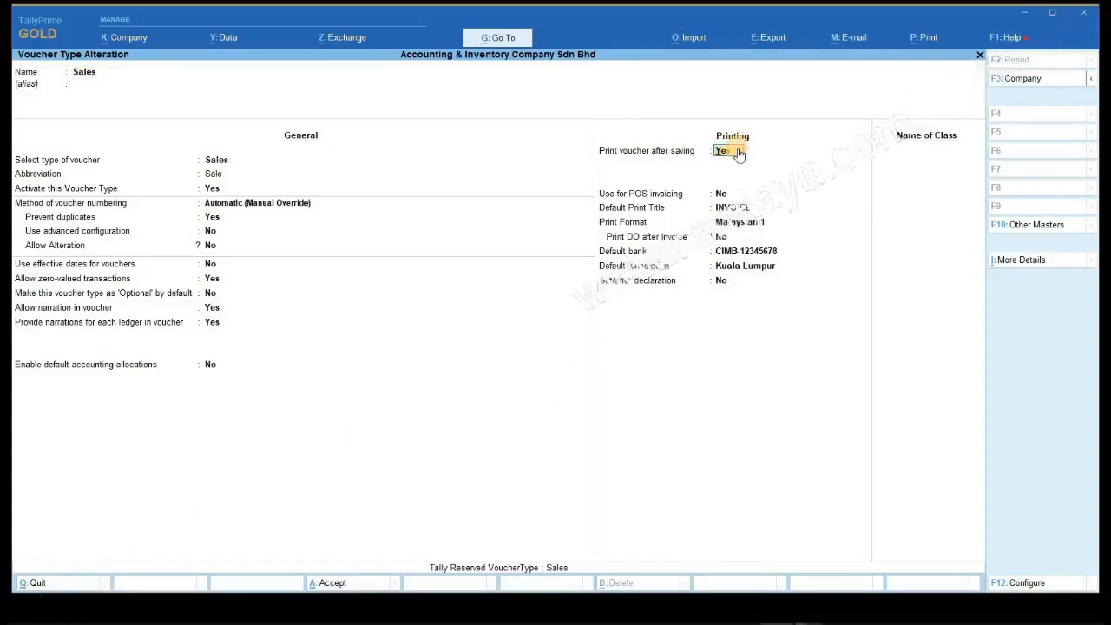
click(767, 222)
key(Return)
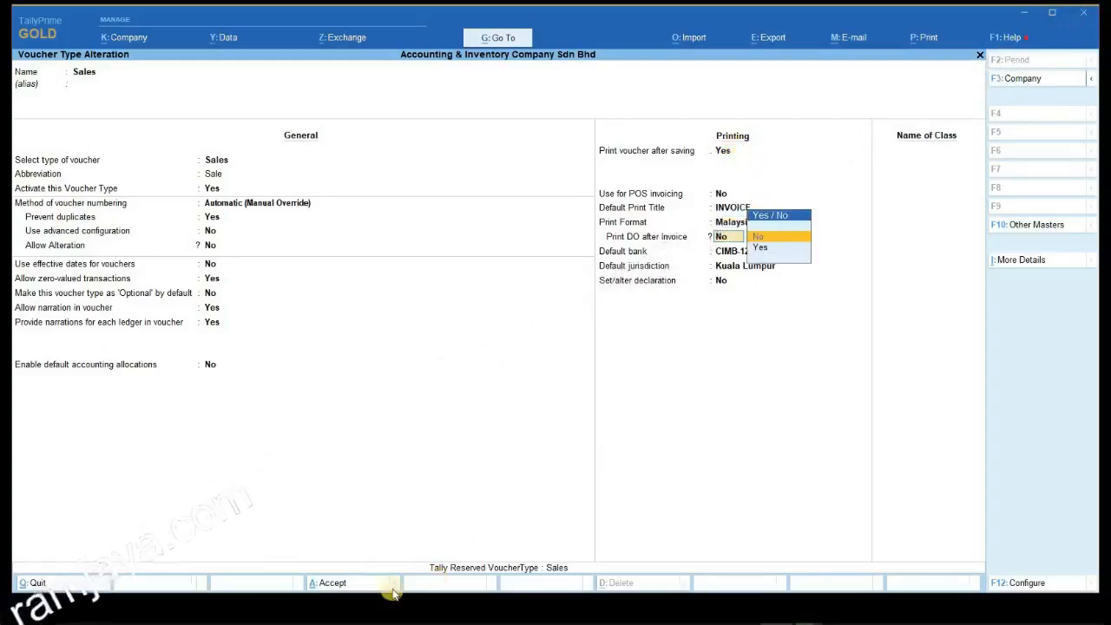
click(359, 583)
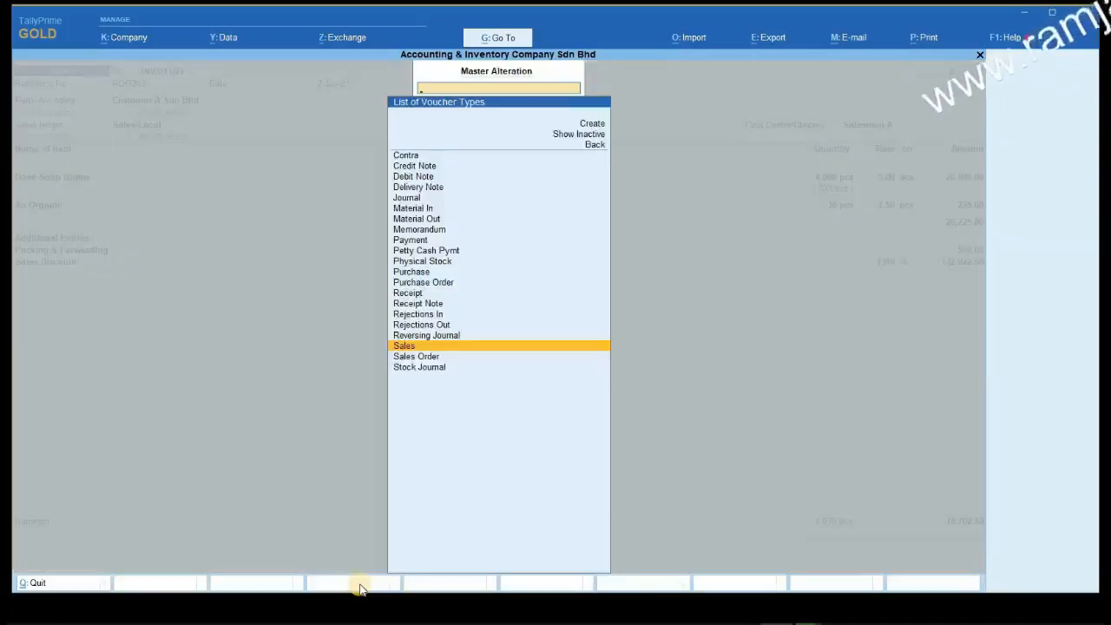
key(Escape)
key(Escape)
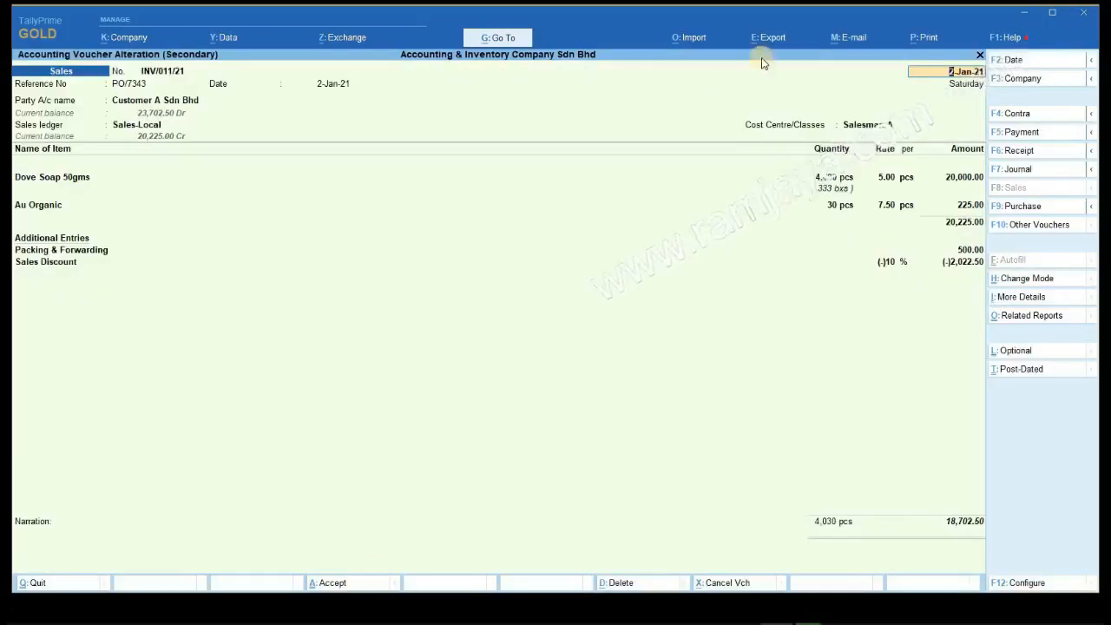
Preview the current sales voucher in the Malaysian 2 print format at enlarged zoom and review it down to the signature area.
click(919, 41)
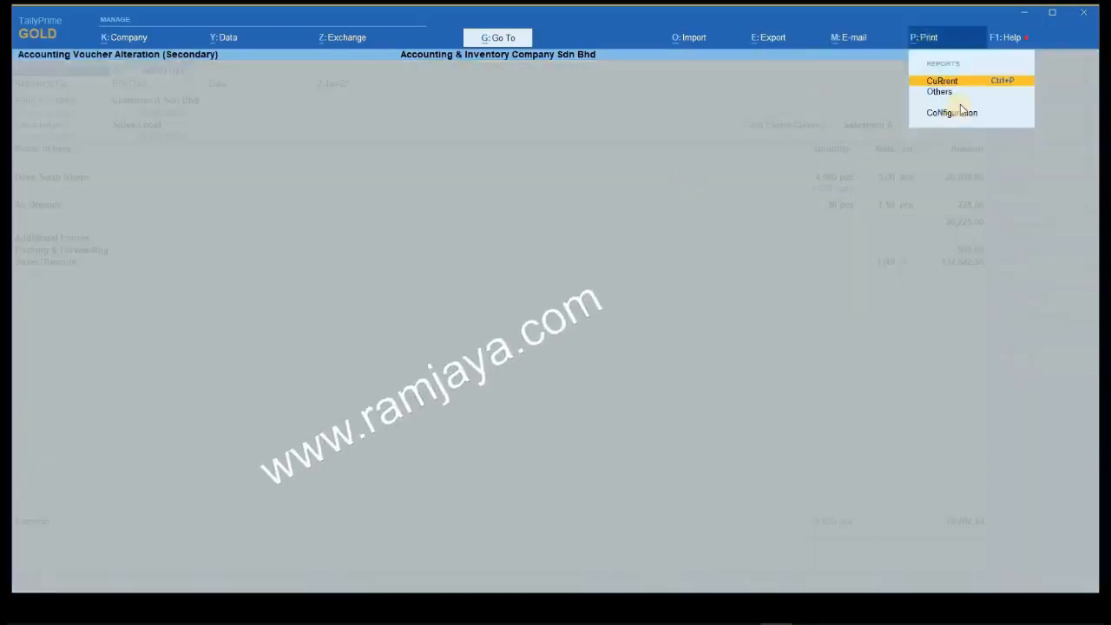
key(Return)
click(507, 367)
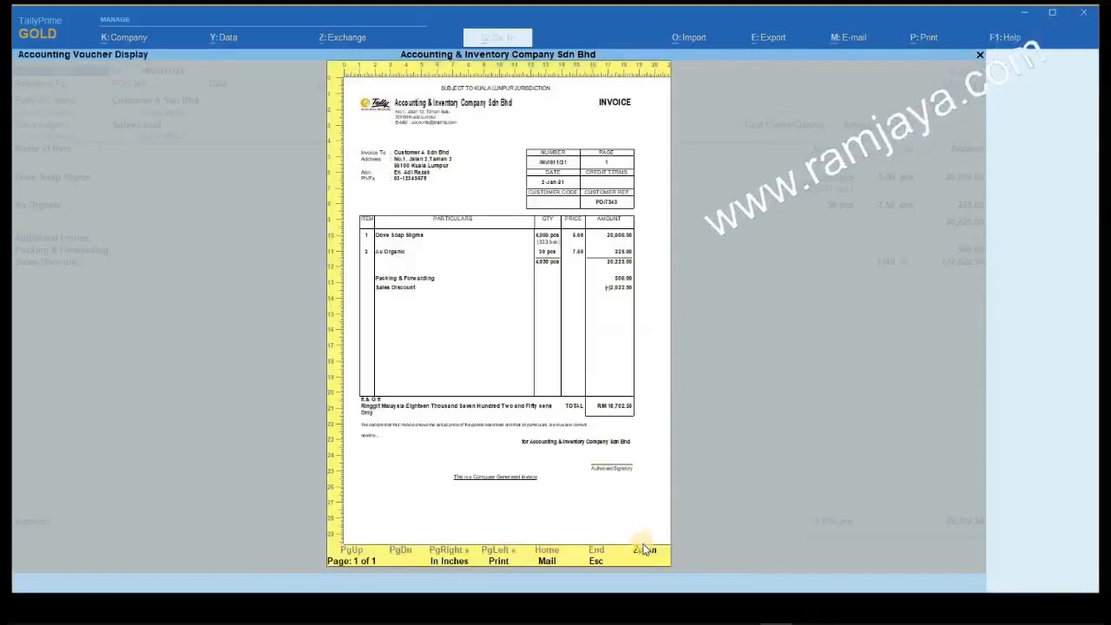
click(644, 551)
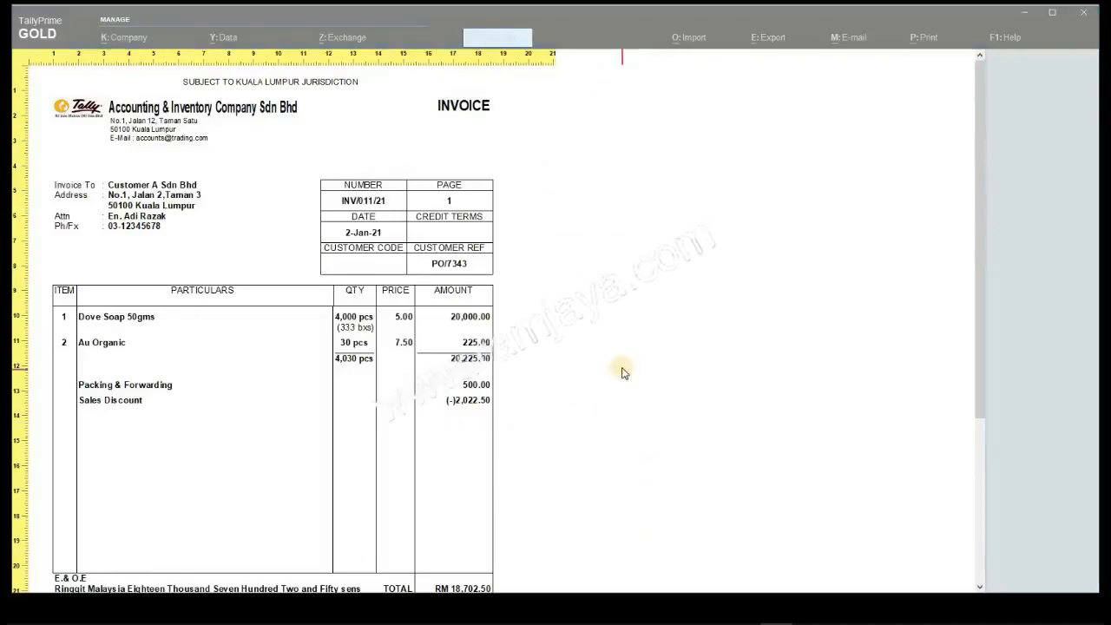
scroll(621, 371, down, 5)
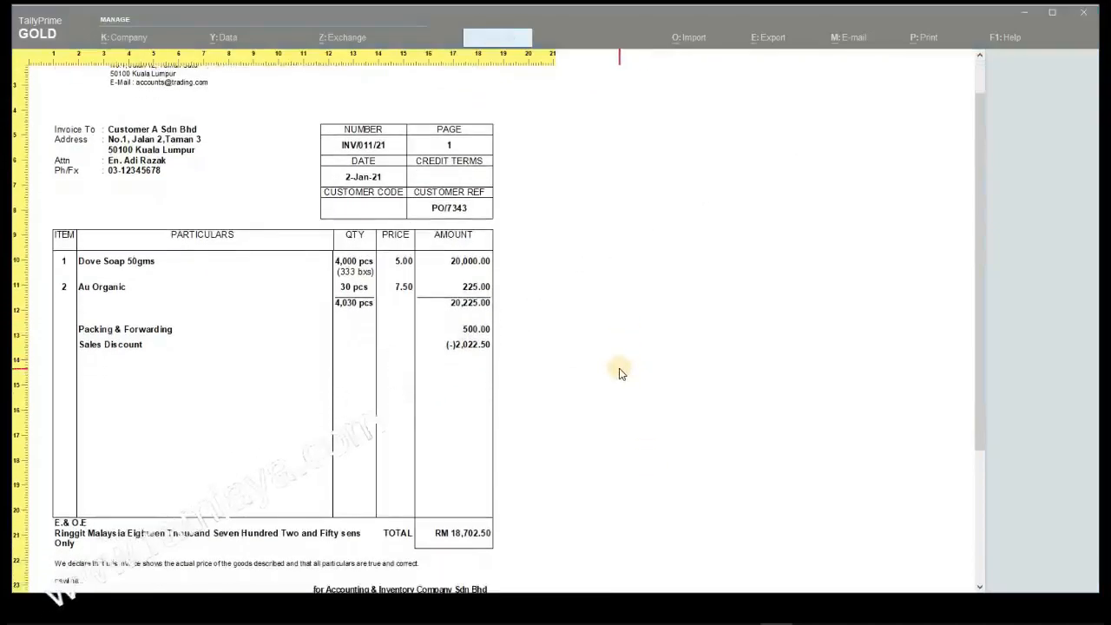
scroll(614, 371, down, 2)
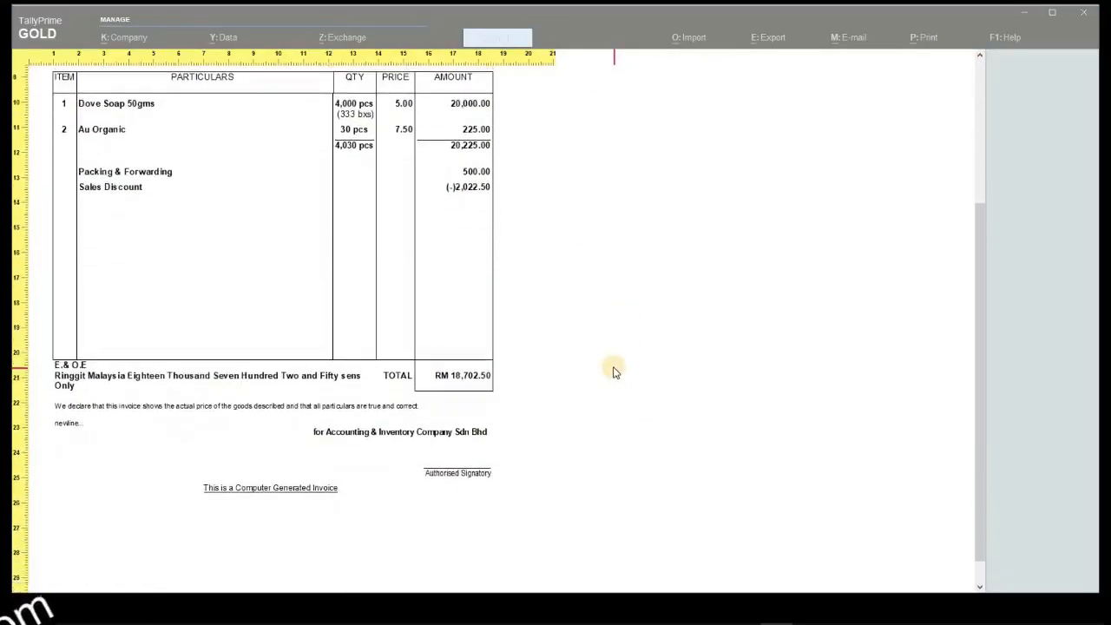